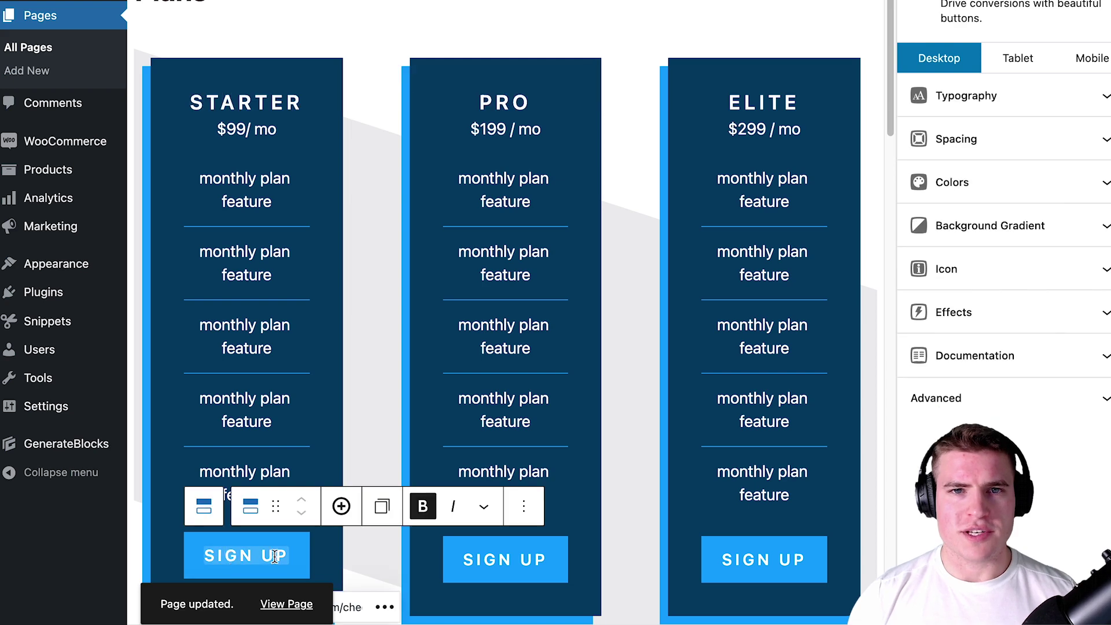
Relabel the Starter button START FREE TRIAL, replace $99/ mo with Free Trial, and try the button
{"action": "triple_click", "coordinate": [233, 559]}
{"action": "type", "text": "START FREE TRIAL"}
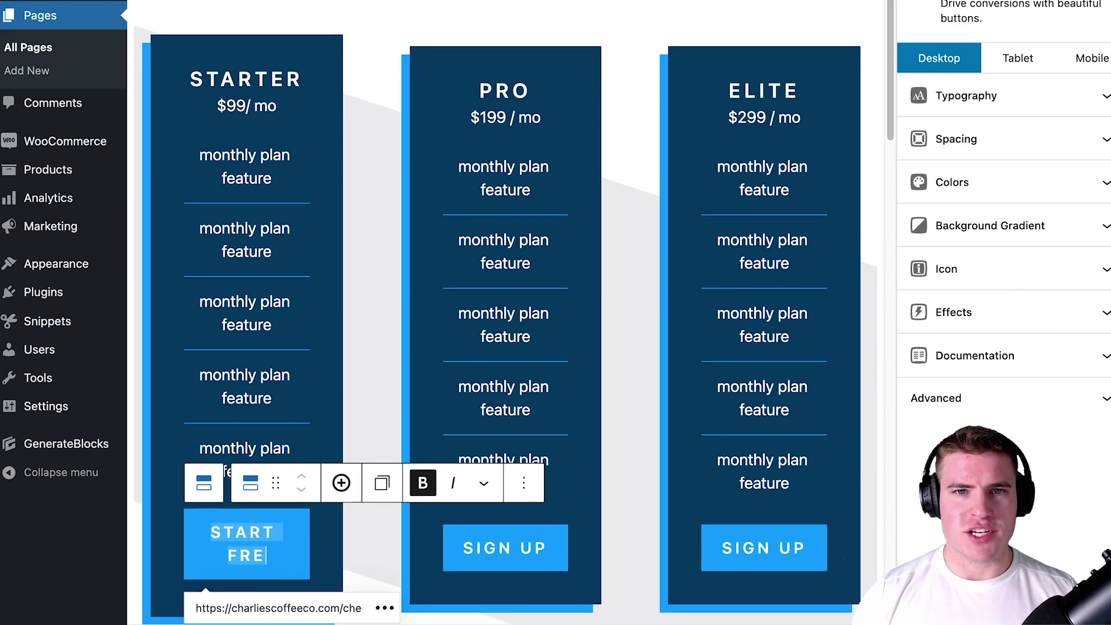
{"action": "left_click", "coordinate": [277, 86]}
{"action": "triple_click", "coordinate": [277, 85]}
{"action": "type", "text": "Free Trial"}
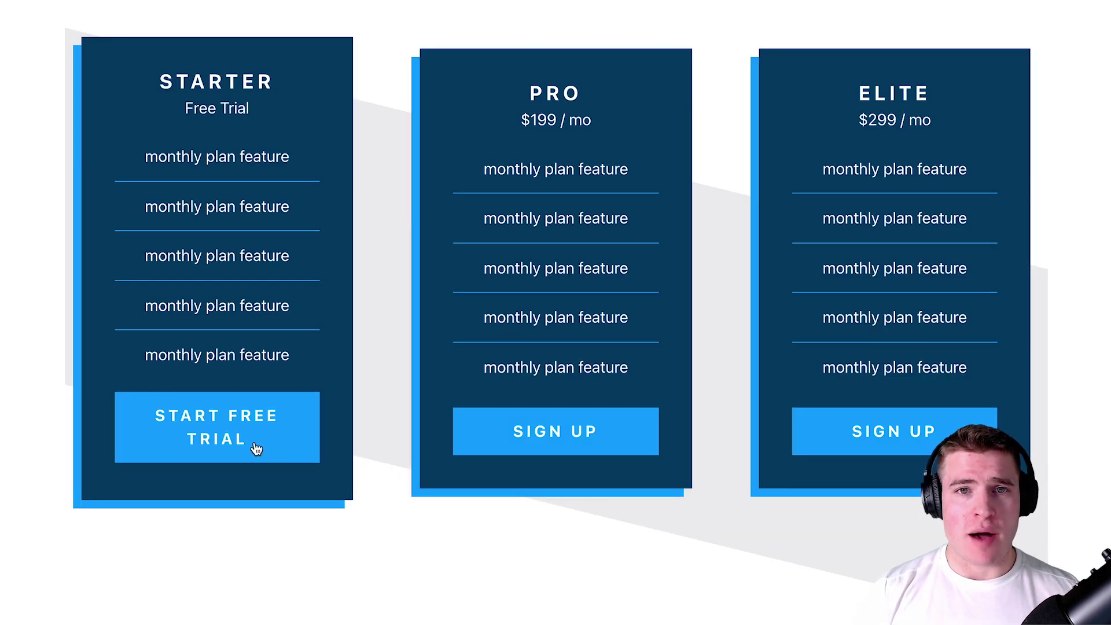
{"action": "left_click", "coordinate": [257, 449]}
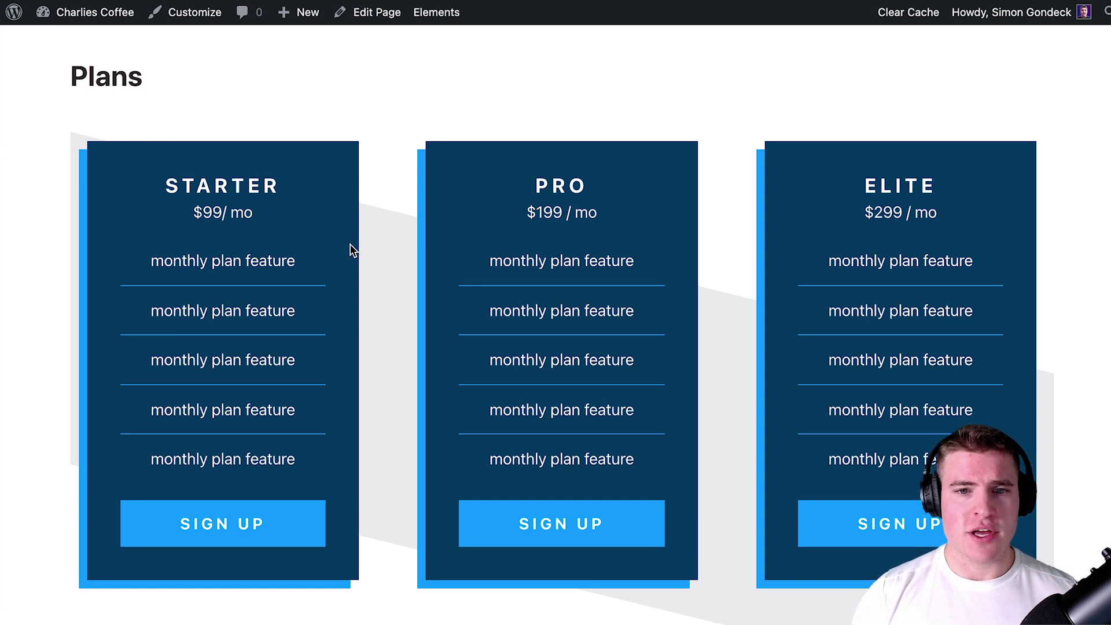
Start a new WooCommerce product from the admin bar's + New menu
{"action": "left_click_drag", "start_coordinate": [280, 186], "coordinate": [165, 186]}
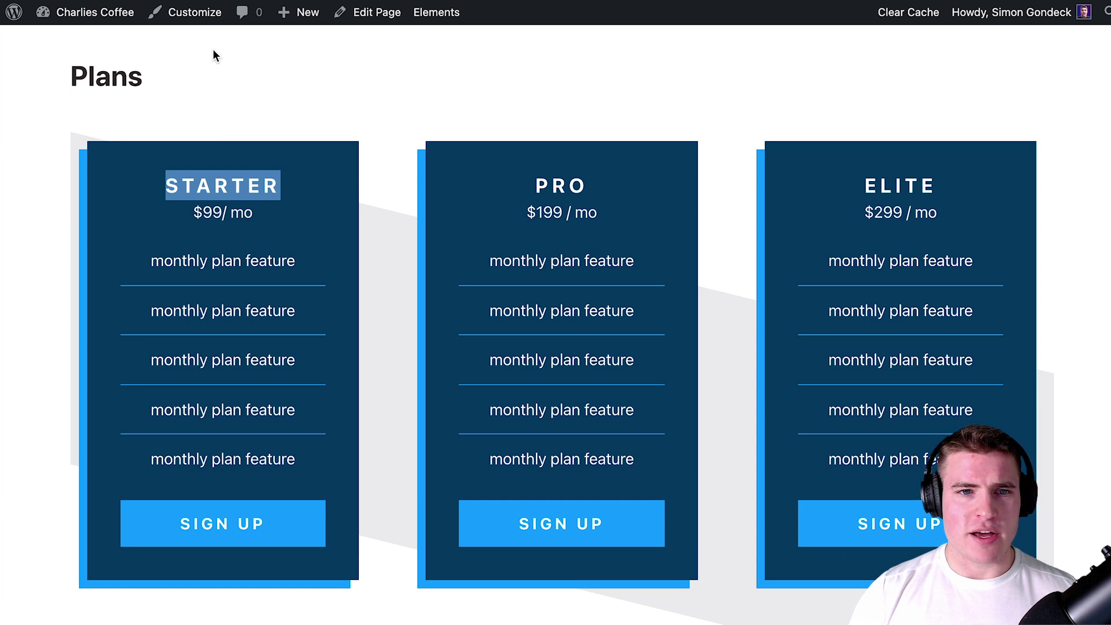
{"action": "mouse_move", "coordinate": [292, 11]}
{"action": "left_click", "coordinate": [300, 106]}
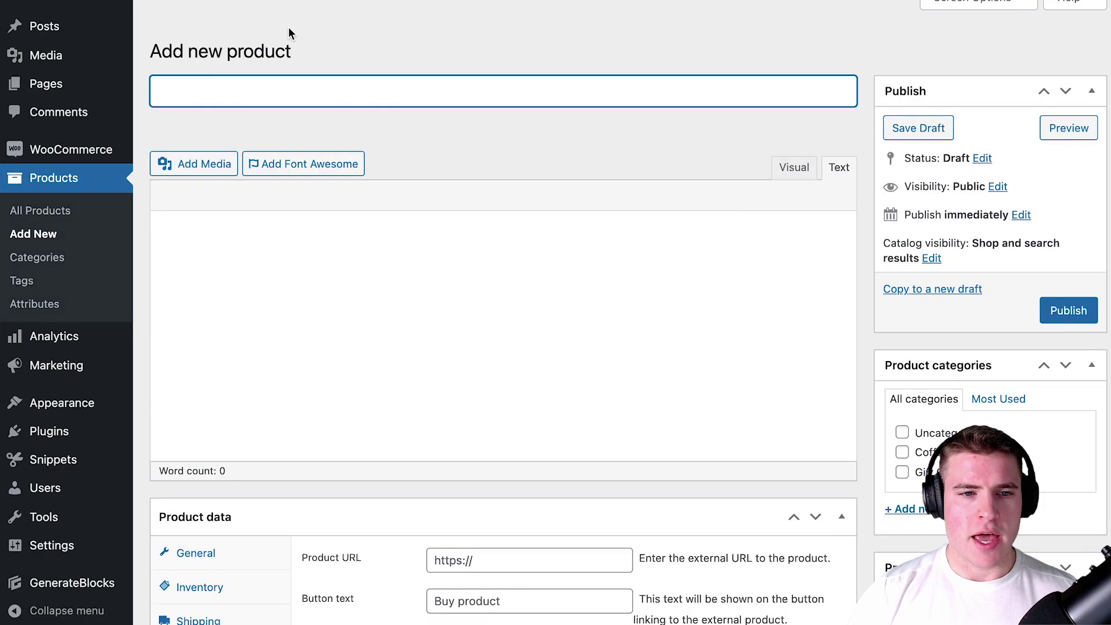
Name the product 'Starter Package' and mark it Virtual
{"action": "type", "text": "S"}
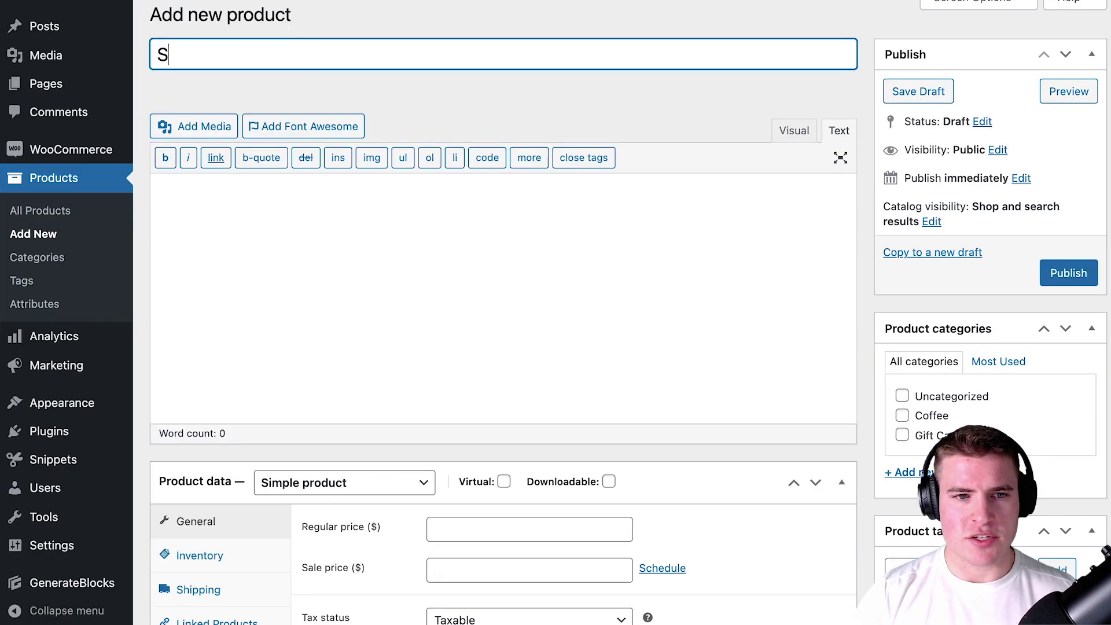
{"action": "type", "text": "tarter Package"}
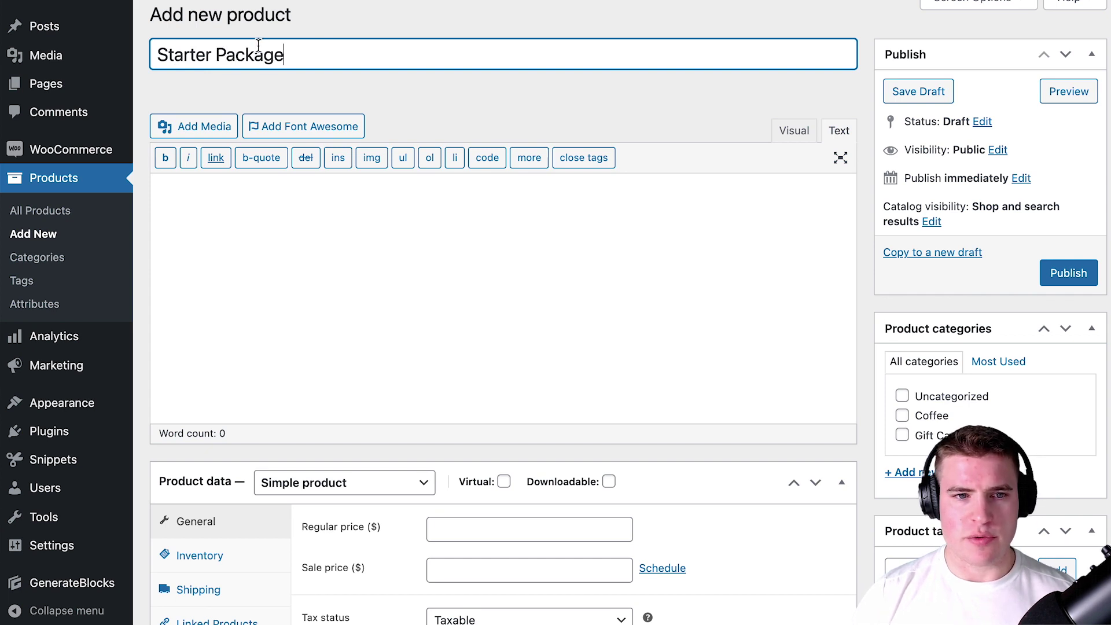
{"action": "double_click", "coordinate": [256, 47]}
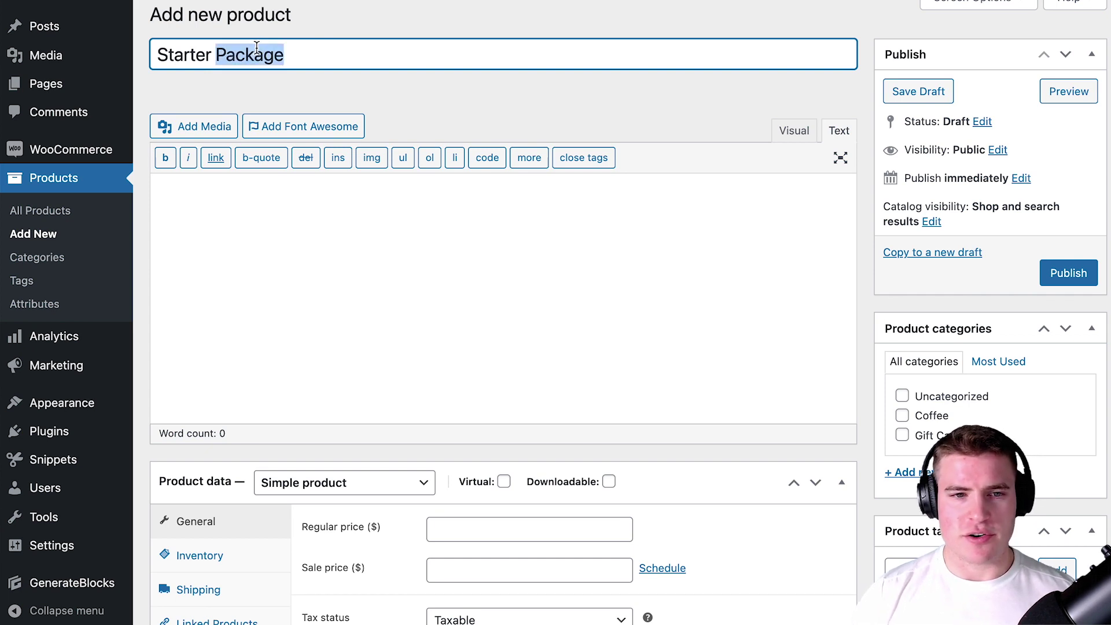
{"action": "scroll", "coordinate": [312, 178], "scroll_direction": "down", "scroll_amount": 3}
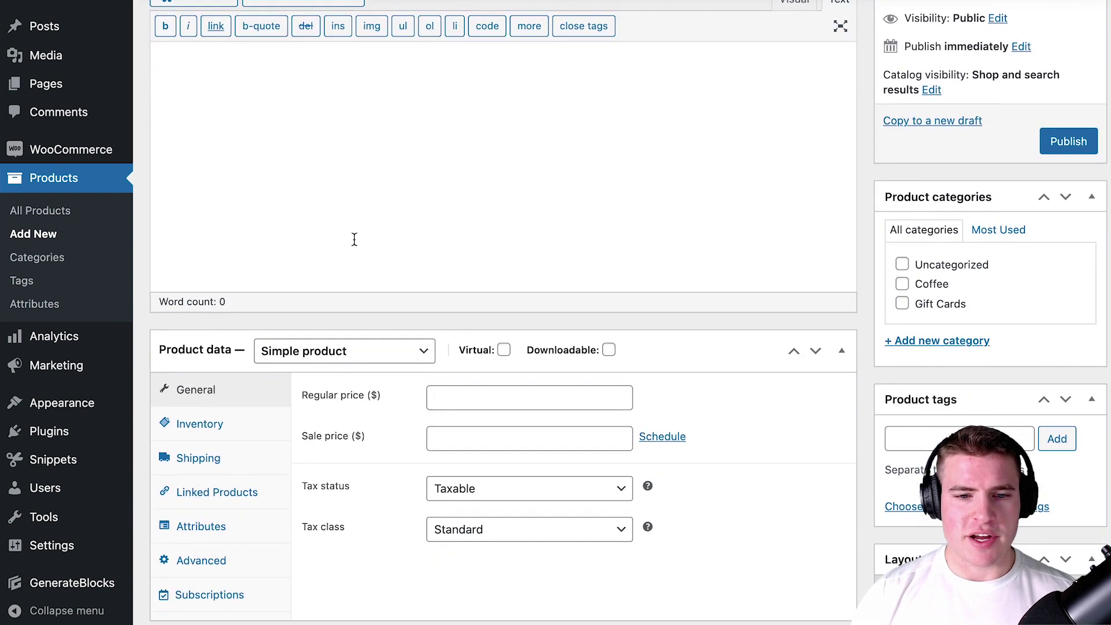
{"action": "left_click", "coordinate": [504, 350]}
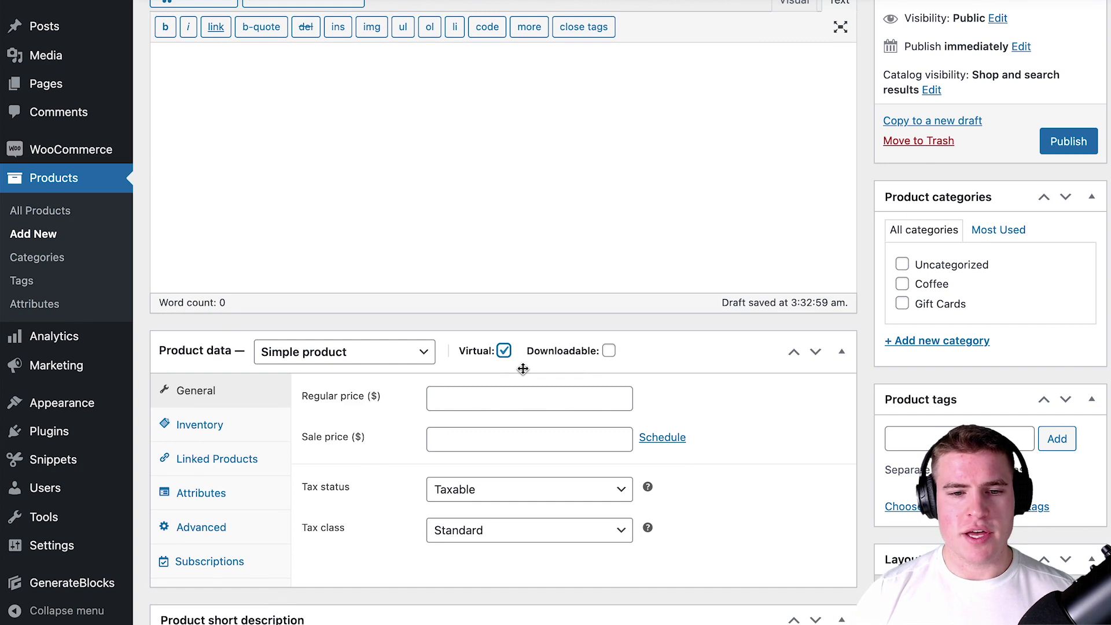
{"action": "scroll", "coordinate": [515, 366], "scroll_direction": "down", "scroll_amount": 1}
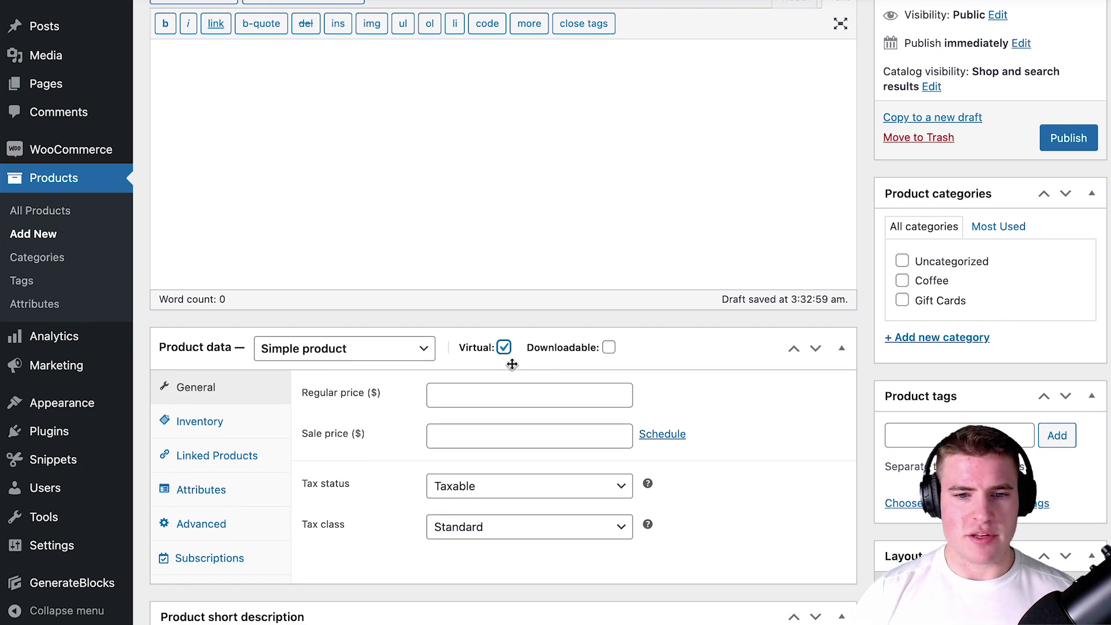
Make it a Simple subscription priced at $99
{"action": "left_click", "coordinate": [397, 352]}
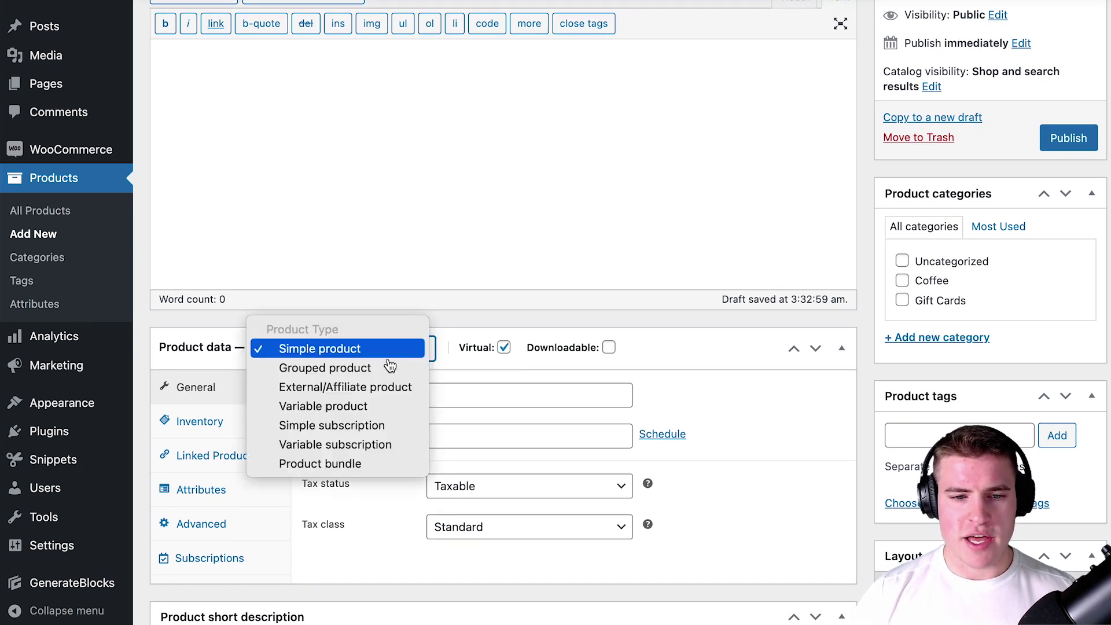
{"action": "left_click", "coordinate": [391, 427]}
{"action": "left_click", "coordinate": [451, 395]}
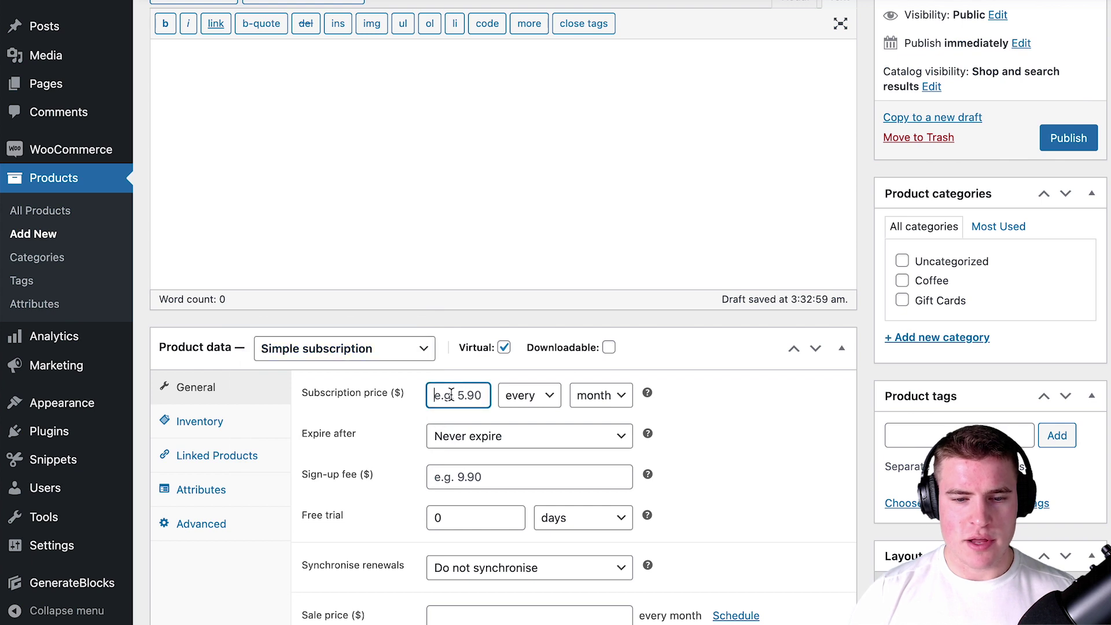
{"action": "type", "text": "99"}
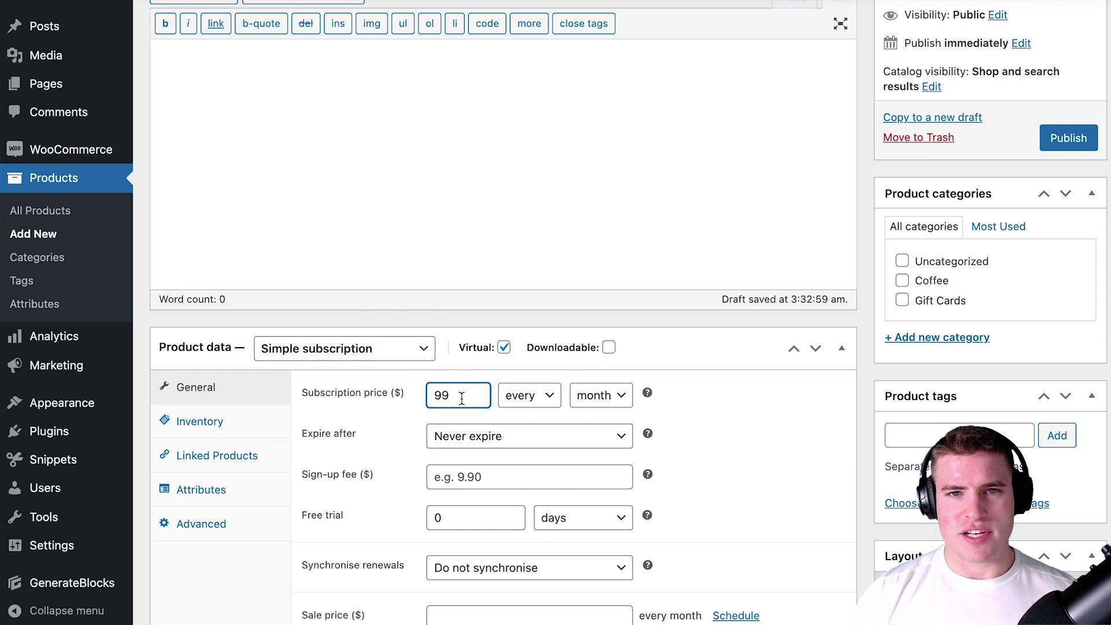
Give the subscription a 1 month free trial
{"action": "scroll", "coordinate": [463, 398], "scroll_direction": "down", "scroll_amount": 1}
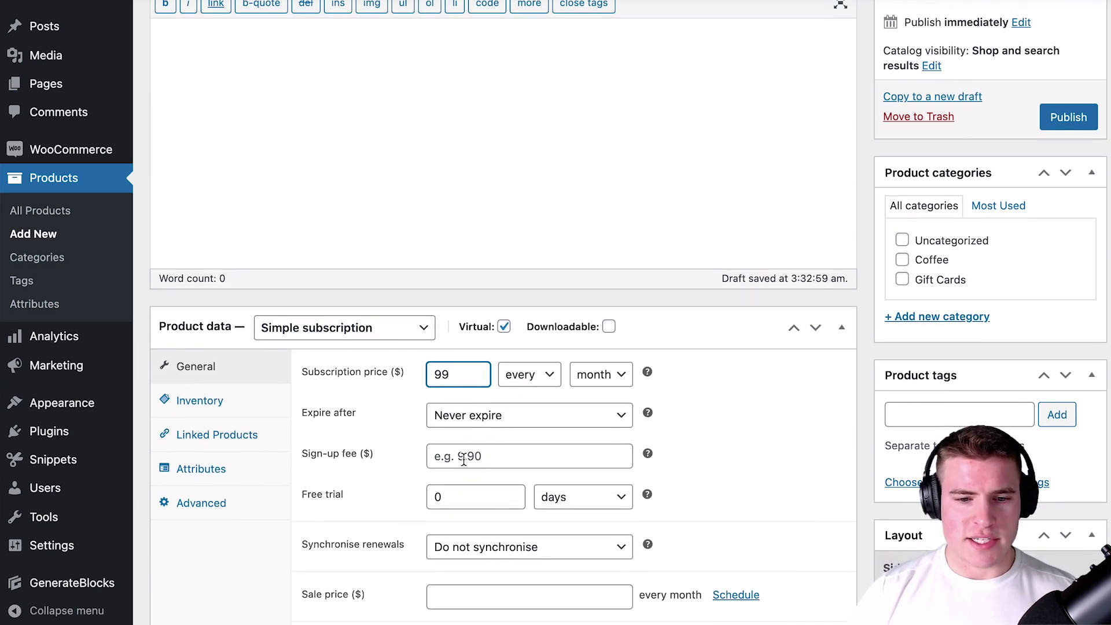
{"action": "left_click", "coordinate": [549, 497]}
{"action": "left_click", "coordinate": [482, 510]}
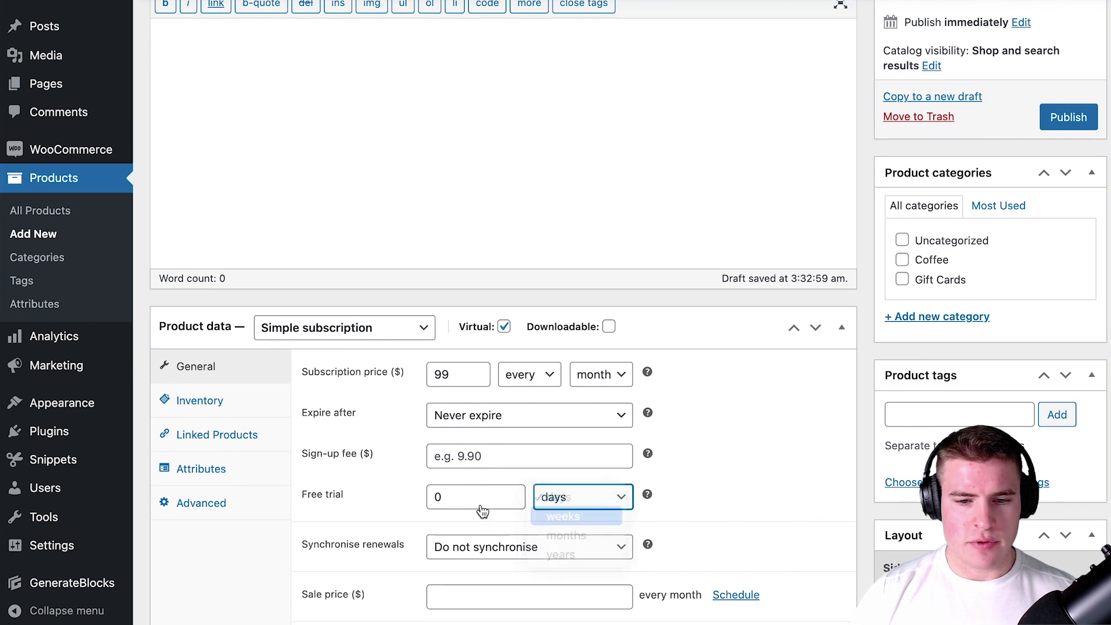
{"action": "key", "text": "Down"}
{"action": "key", "text": "Down"}
{"action": "key", "text": "Return"}
{"action": "left_click", "coordinate": [470, 499]}
{"action": "key", "text": "BackSpace"}
{"action": "type", "text": "1"}
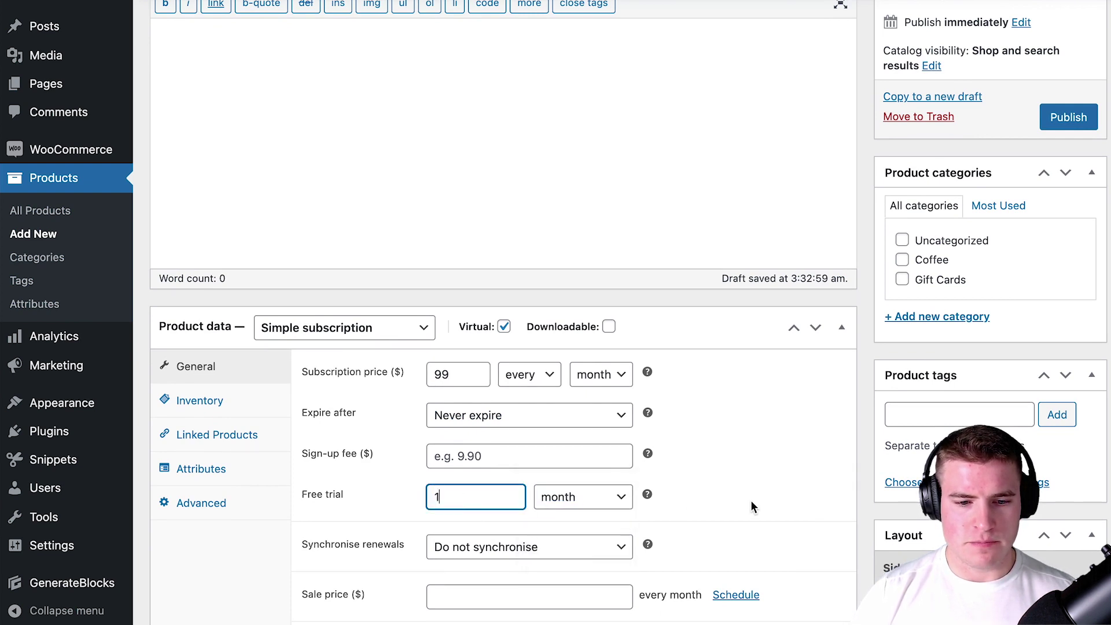
{"action": "left_click", "coordinate": [746, 502]}
Publish the Starter Package product
{"action": "scroll", "coordinate": [735, 492], "scroll_direction": "down", "scroll_amount": 1}
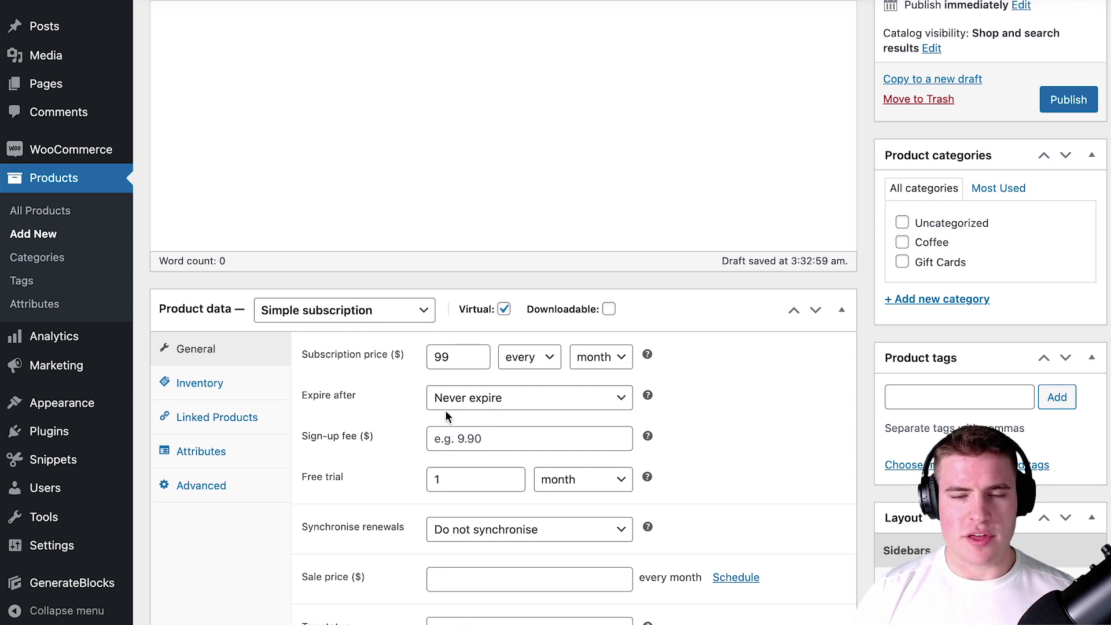
{"action": "scroll", "coordinate": [515, 401], "scroll_direction": "up", "scroll_amount": 2}
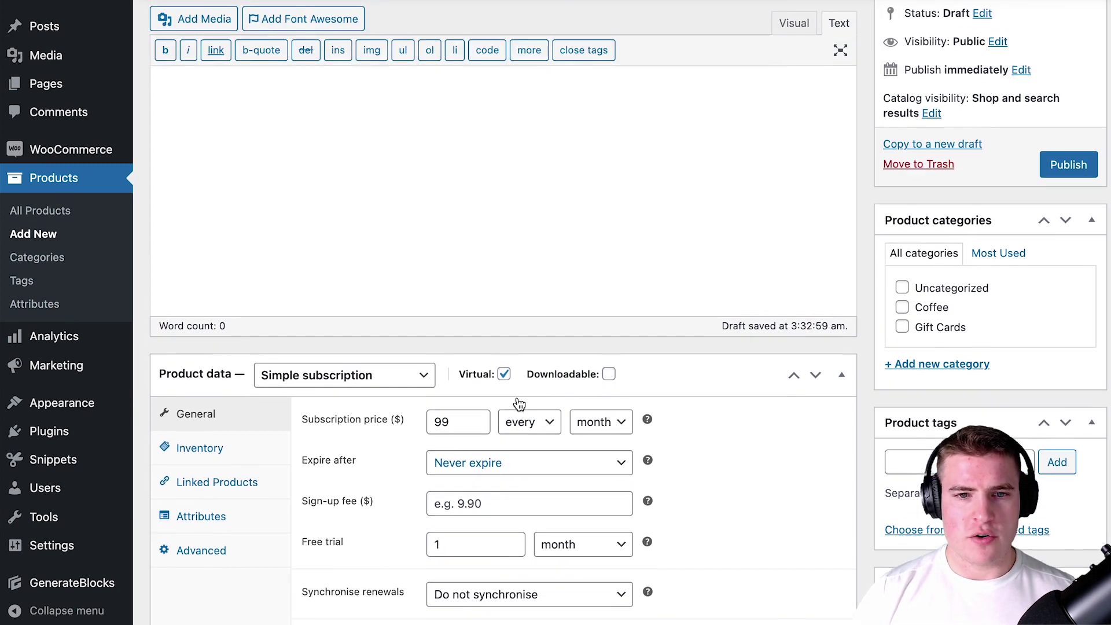
{"action": "scroll", "coordinate": [519, 404], "scroll_direction": "up", "scroll_amount": 1}
{"action": "left_click", "coordinate": [1067, 273]}
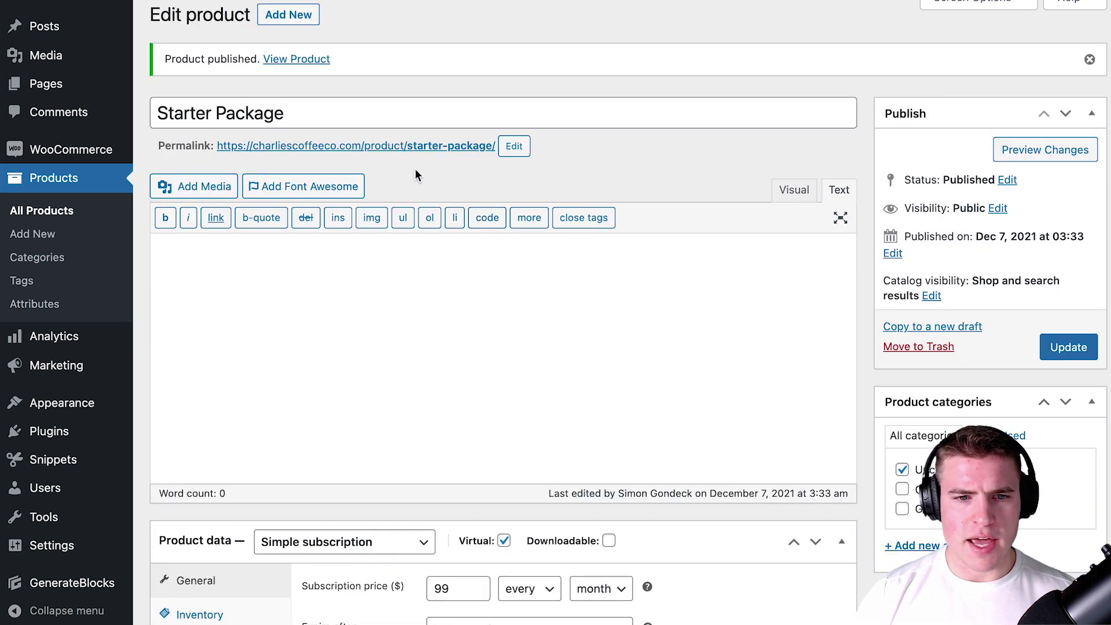
View the Starter Package page ($99.00 / month, 1 month free trial), then return to Plans
{"action": "left_click", "coordinate": [416, 146]}
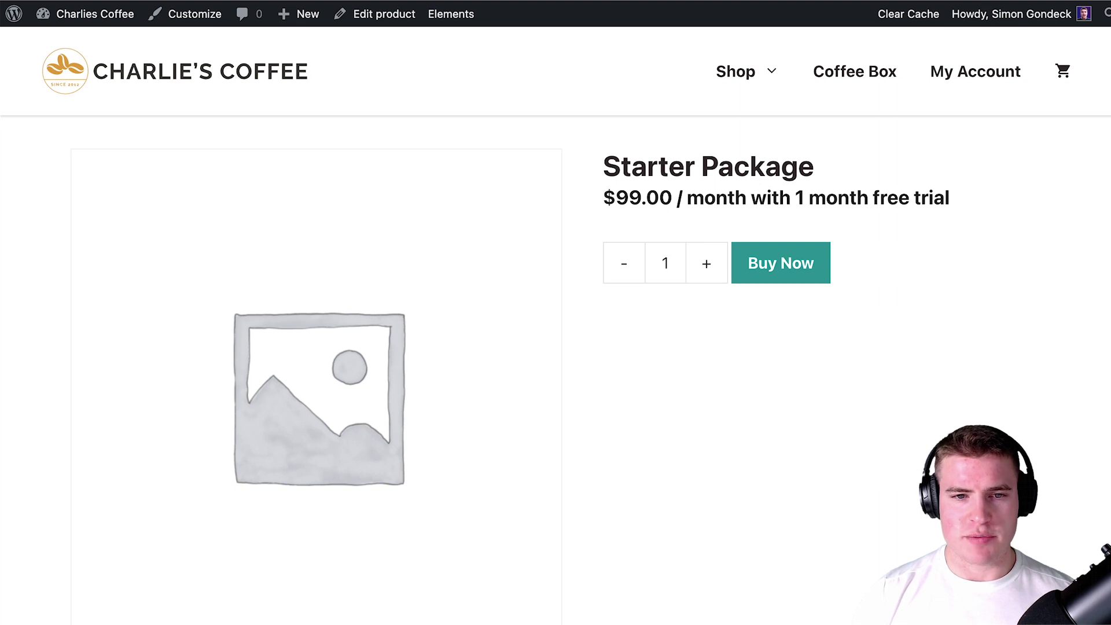
{"action": "left_click", "coordinate": [405, 19]}
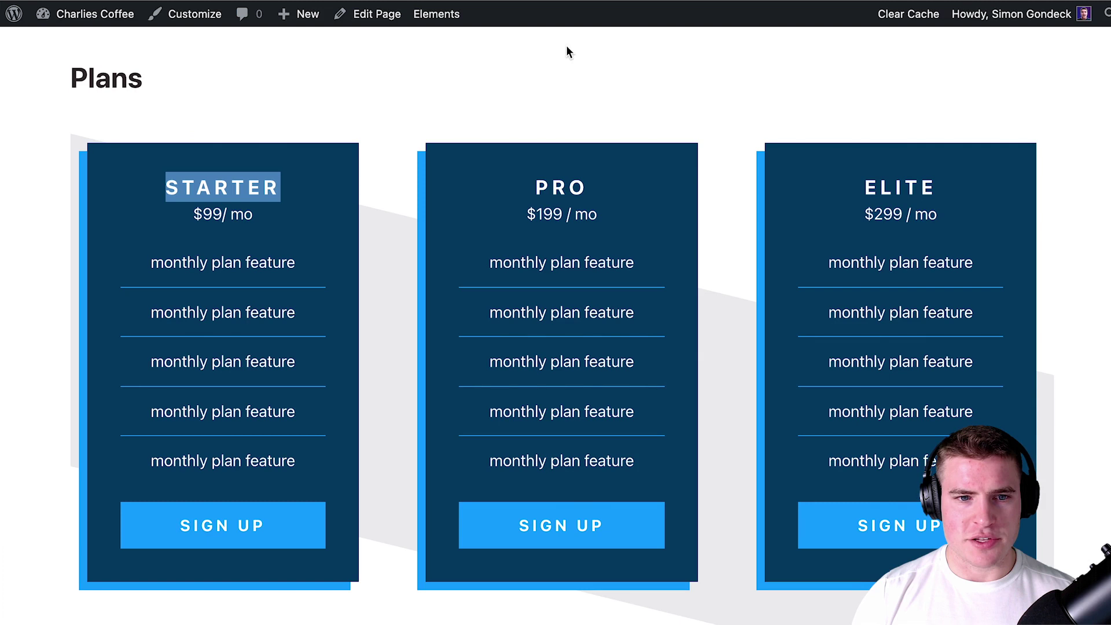
{"action": "left_click", "coordinate": [470, 98]}
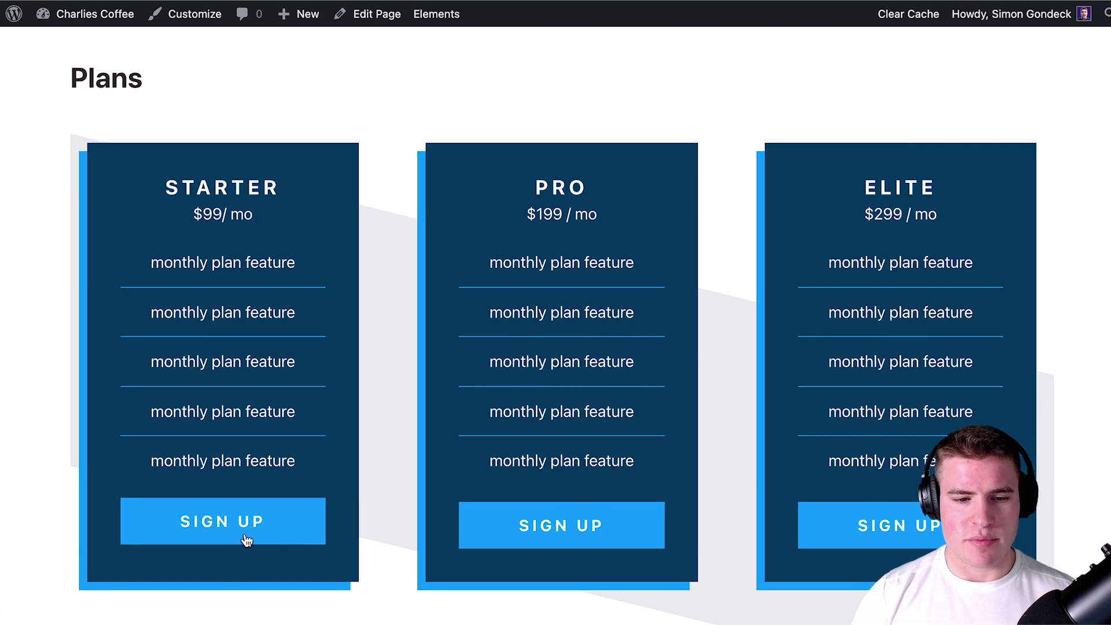
Edit the Plans page, inspect the Starter button's checkout/?add-to-cart=386 link, and bring up Sublime Text
{"action": "left_click", "coordinate": [365, 17]}
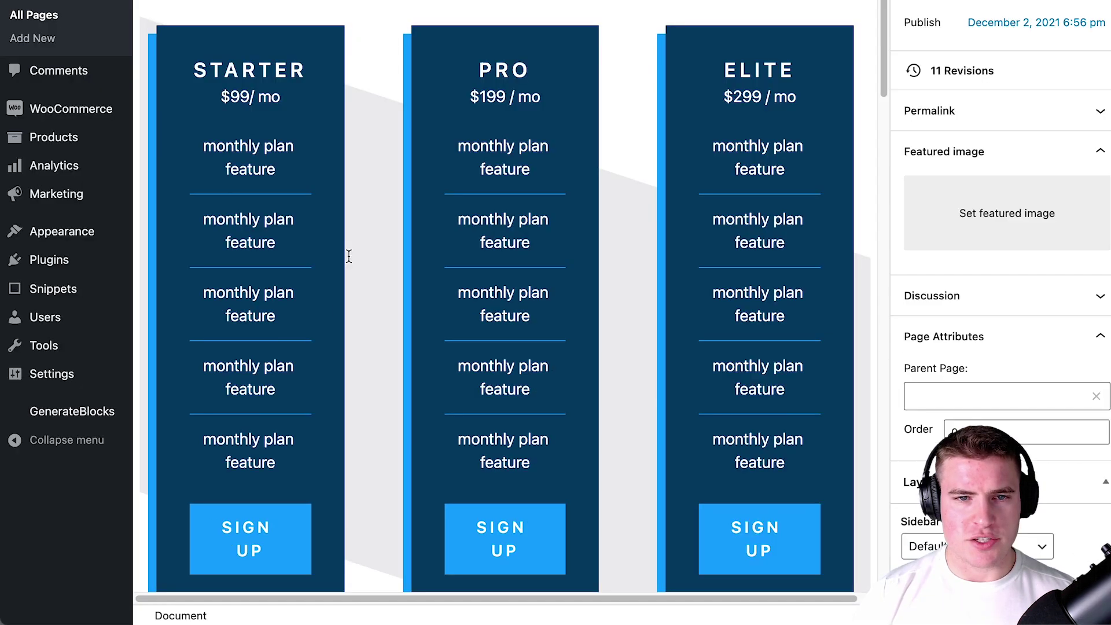
{"action": "left_click", "coordinate": [255, 518]}
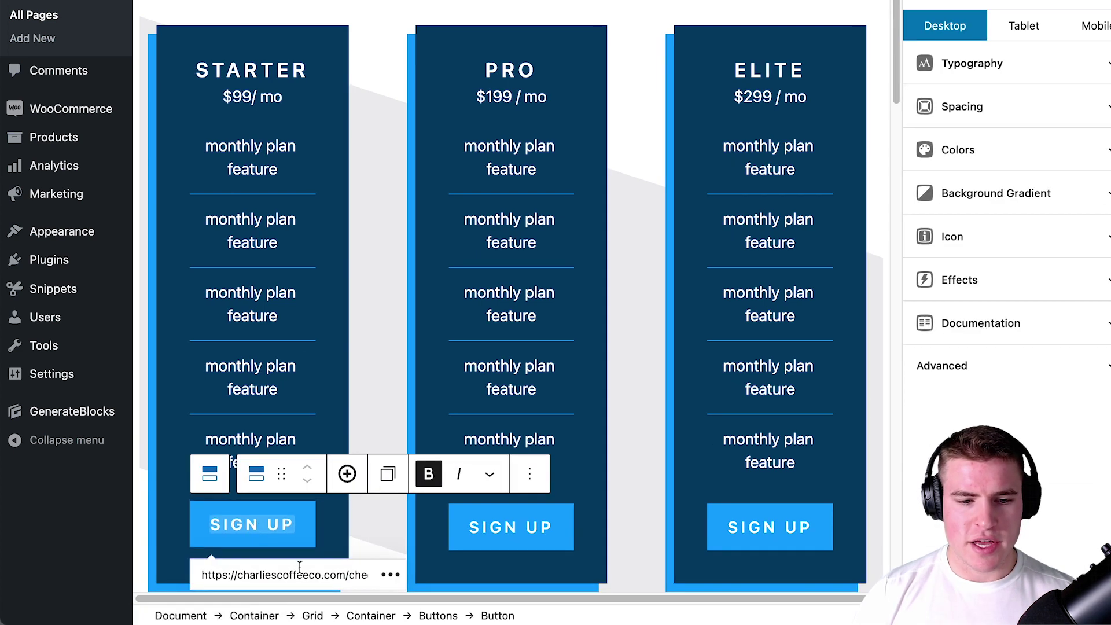
{"action": "left_click_drag", "start_coordinate": [307, 575], "coordinate": [376, 578]}
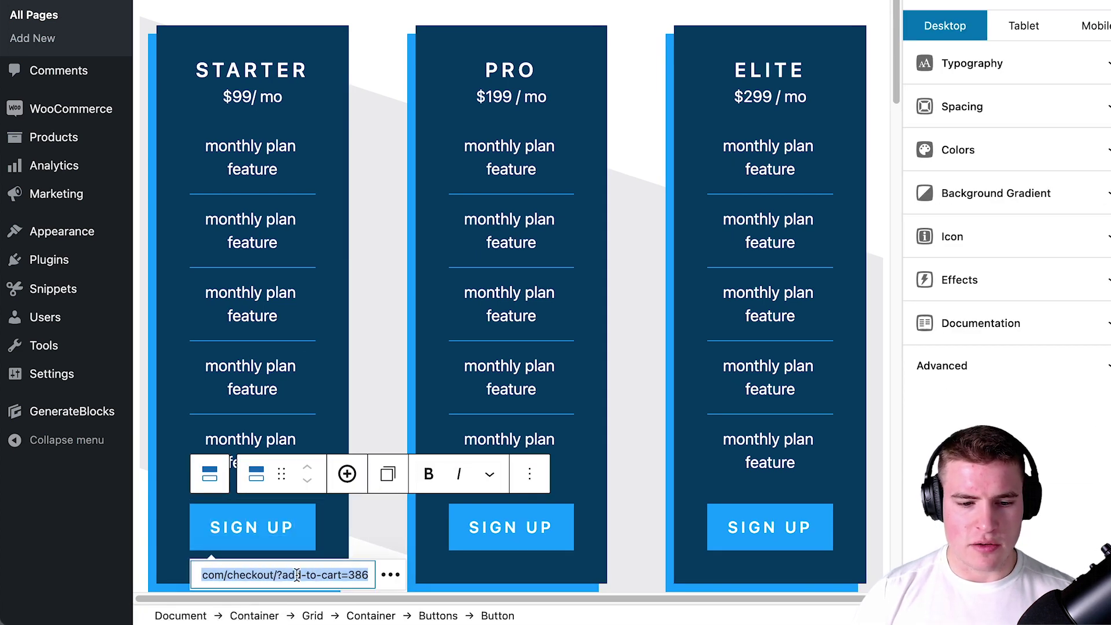
{"action": "left_click", "coordinate": [279, 576]}
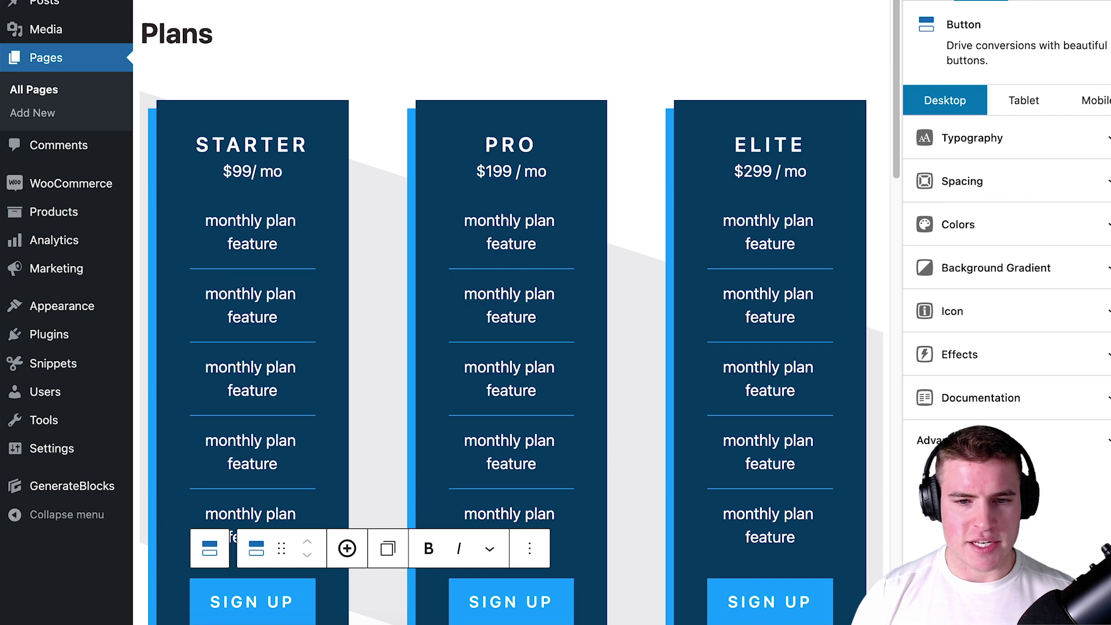
{"action": "key", "text": "super+Tab"}
{"action": "left_click", "coordinate": [561, 614]}
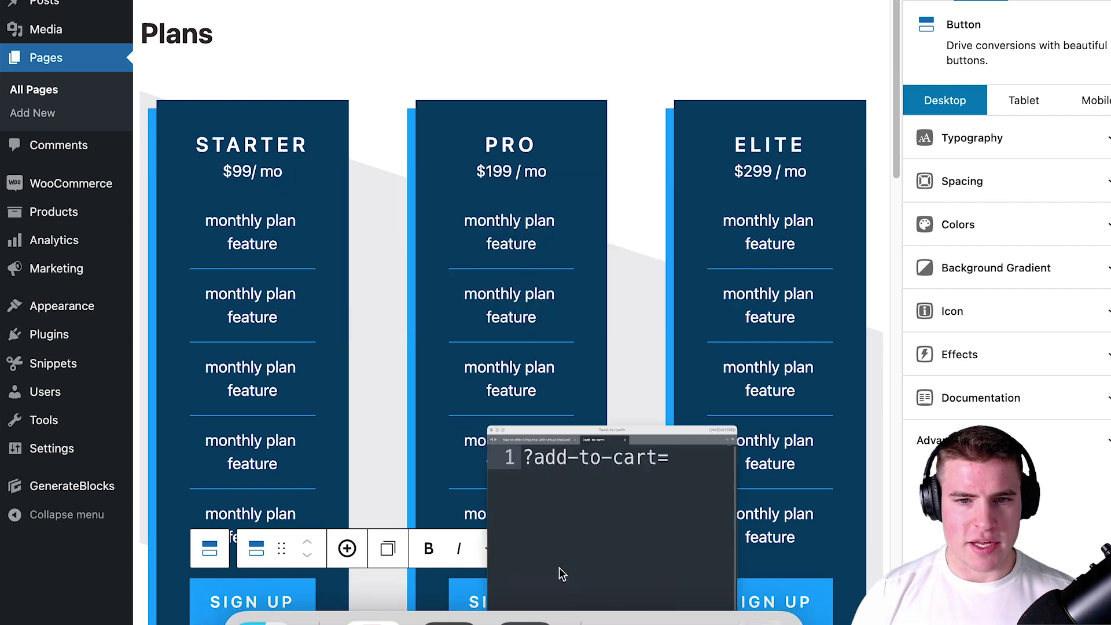
Paste the full checkout link onto line 3 of the notes, shrinking the text so it fits
{"action": "key", "text": "super+minus"}
{"action": "key", "text": "super+minus"}
{"action": "key", "text": "super+minus"}
{"action": "key", "text": "super+minus"}
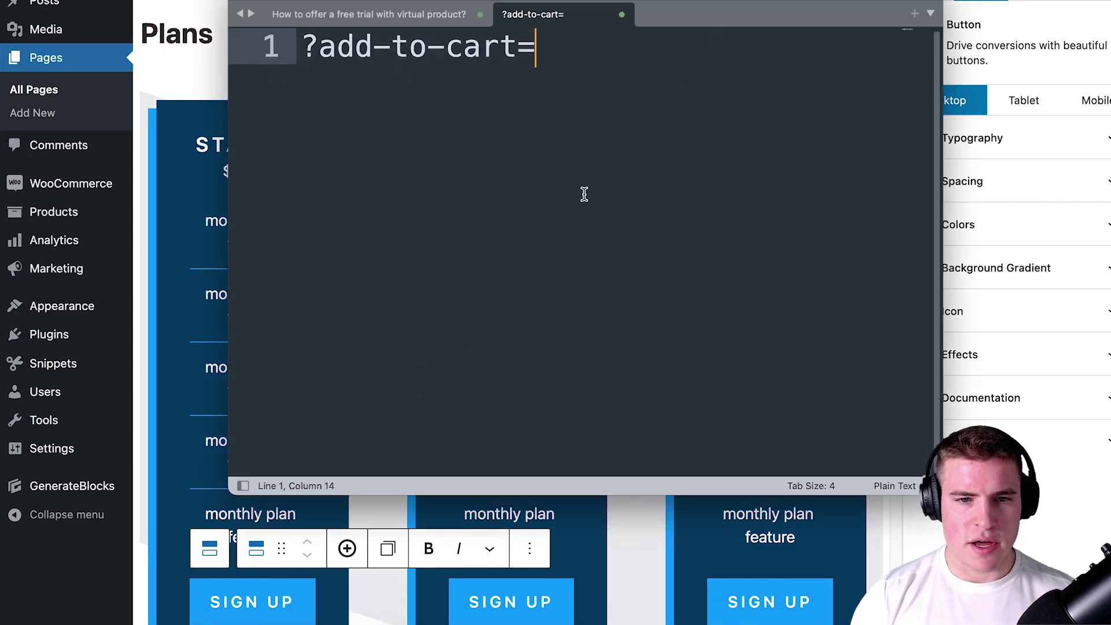
{"action": "key", "text": "super+minus"}
{"action": "key", "text": "Return"}
{"action": "key", "text": "Return"}
{"action": "type", "text": "https://charliescoffeeco.com/checkout/?add-to-cart=386"}
{"action": "key", "text": "super+minus"}
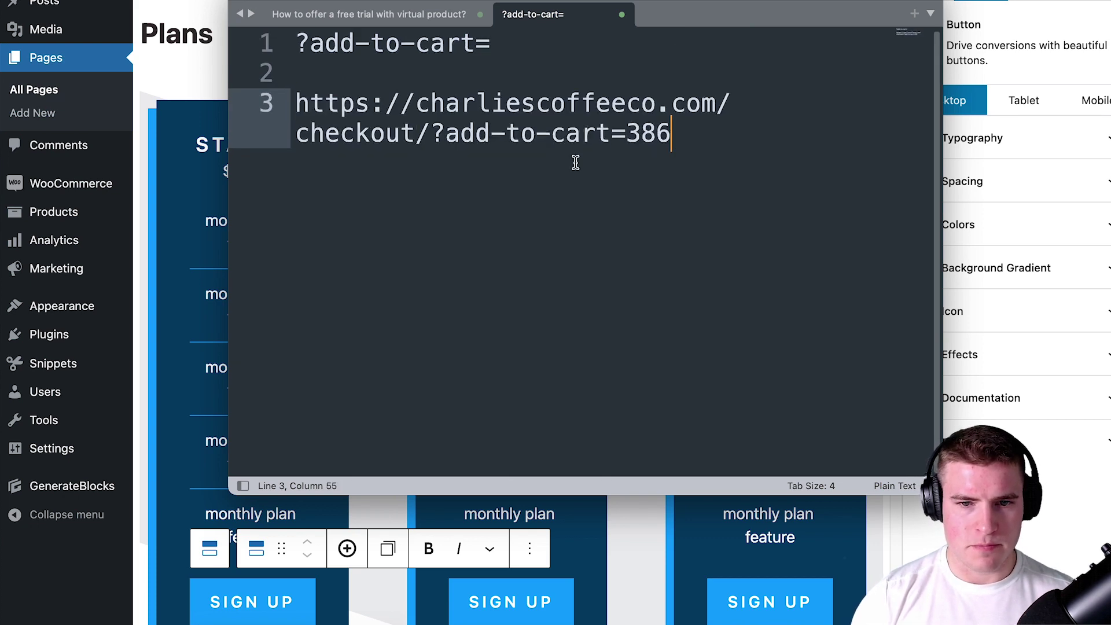
{"action": "key", "text": "super+minus"}
{"action": "key", "text": "super+minus"}
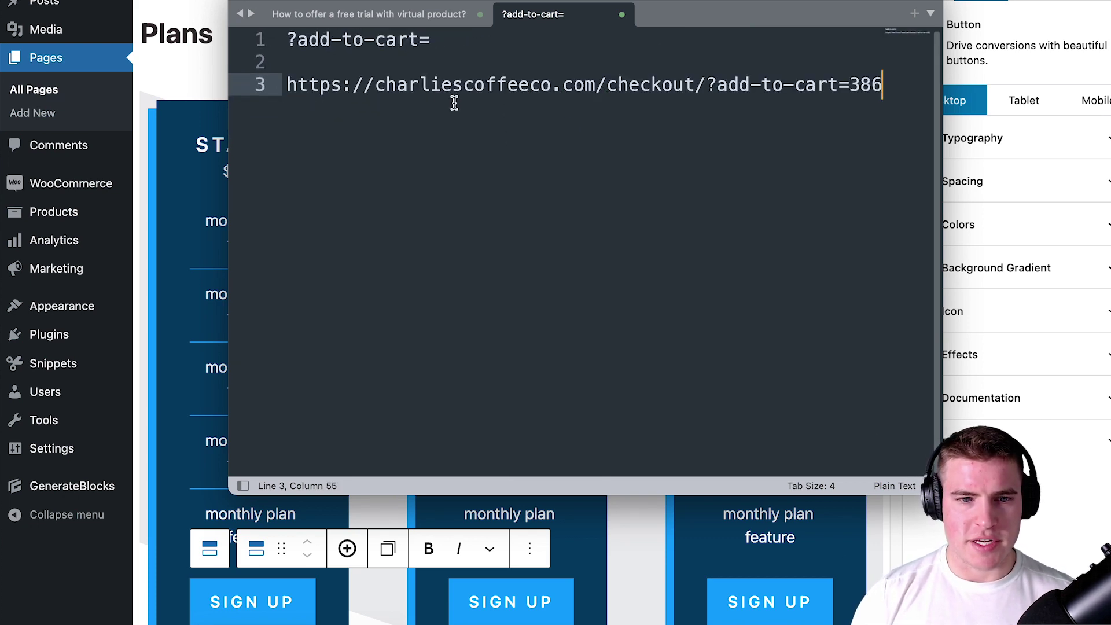
{"action": "left_click", "coordinate": [605, 84], "text": "shift"}
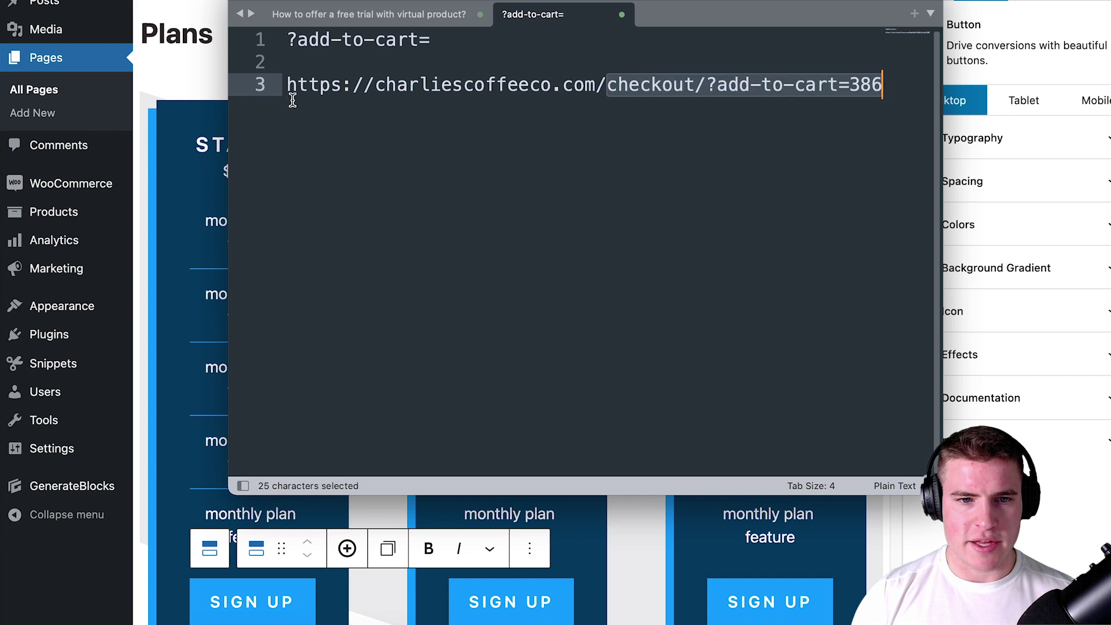
{"action": "left_click", "coordinate": [287, 85], "text": "shift"}
{"action": "left_click_drag", "start_coordinate": [707, 85], "coordinate": [884, 86]}
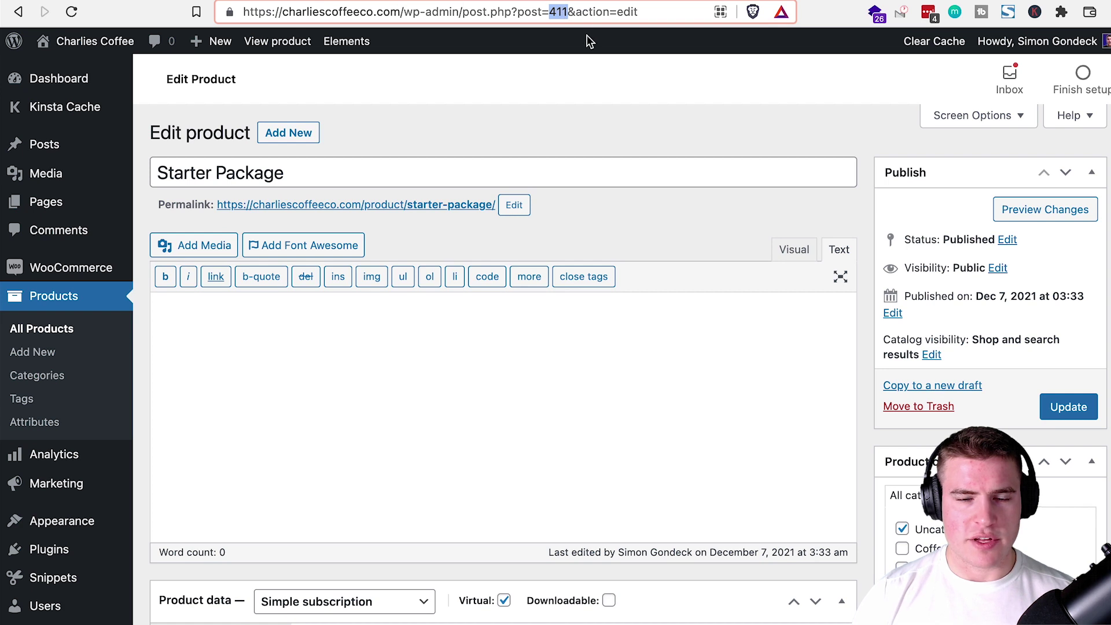
Replace product id 386 with 411 in the link and copy the updated checkout URL
{"action": "key", "text": "super+Tab"}
{"action": "double_click", "coordinate": [868, 230]}
{"action": "type", "text": "411"}
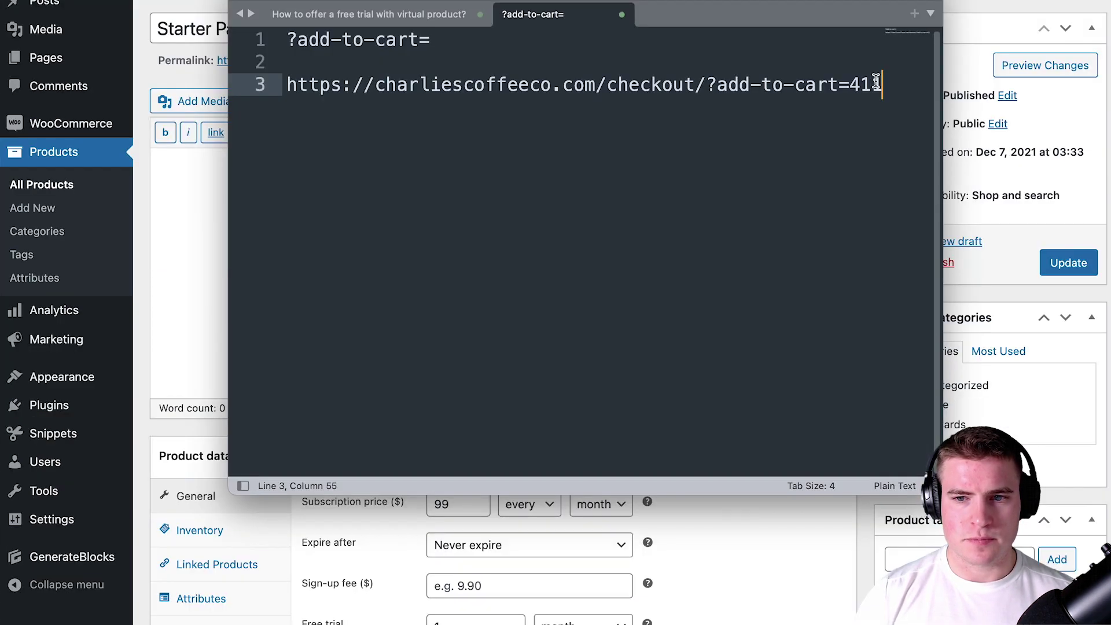
{"action": "left_click_drag", "start_coordinate": [877, 81], "coordinate": [285, 82]}
{"action": "key", "text": "super+c"}
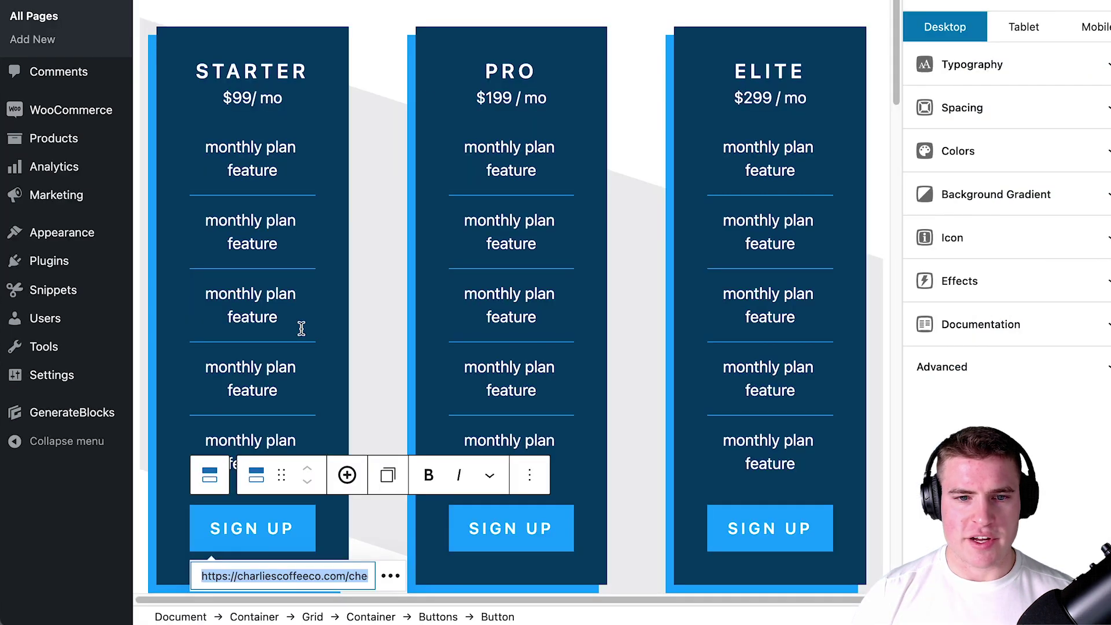
{"action": "left_click", "coordinate": [295, 579]}
{"action": "key", "text": "super+a"}
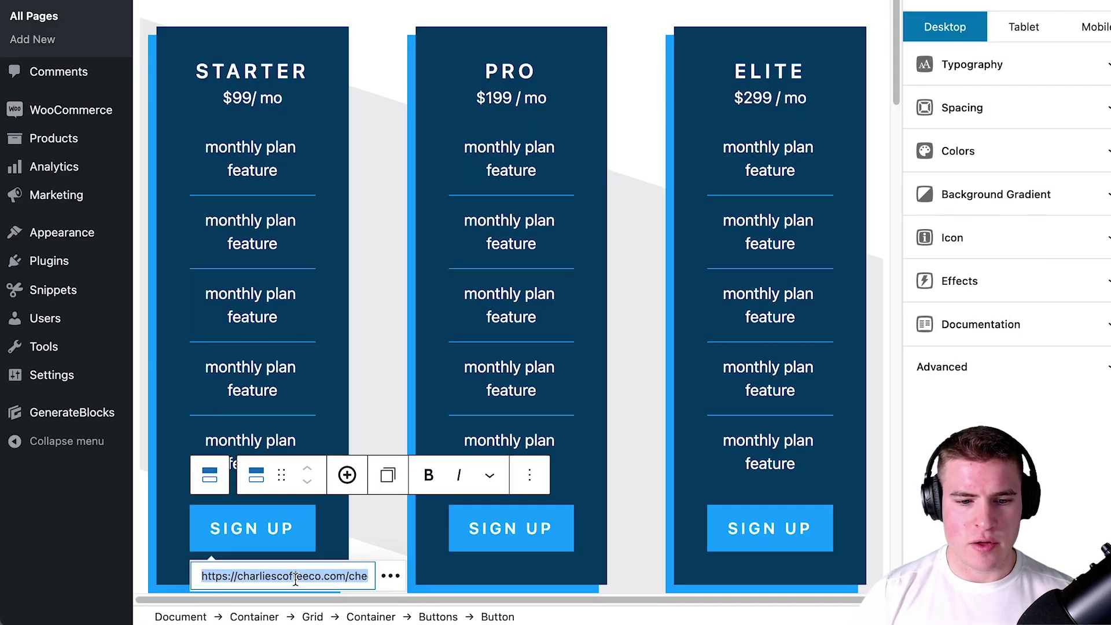
Set the Starter button's link to the add-to-cart=411 checkout URL and save the page
{"action": "key", "text": "super+v"}
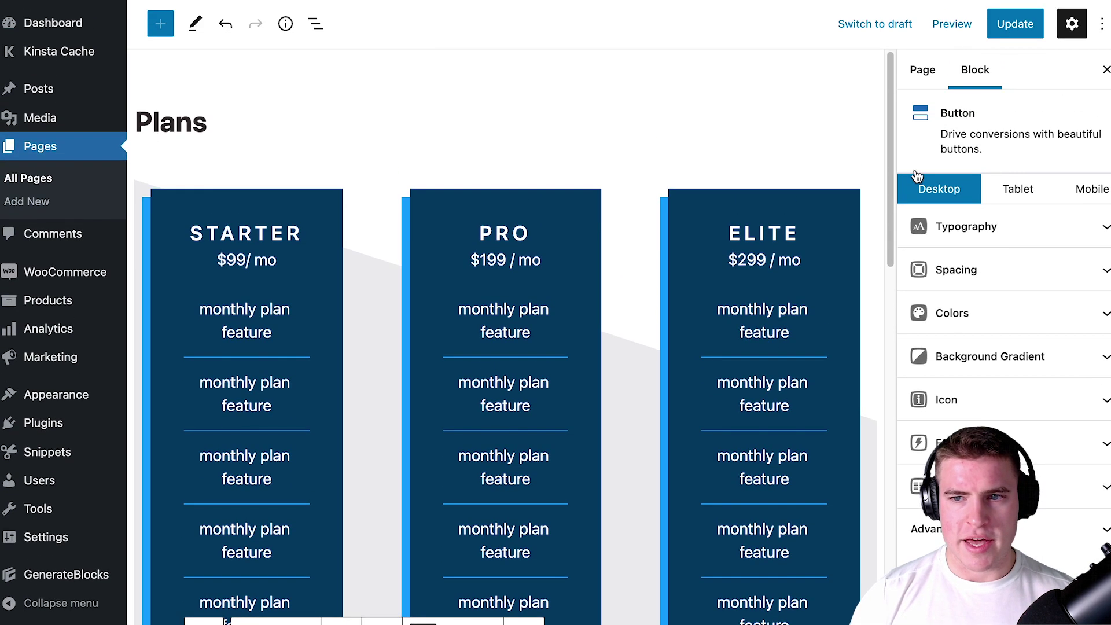
{"action": "left_click", "coordinate": [1023, 25]}
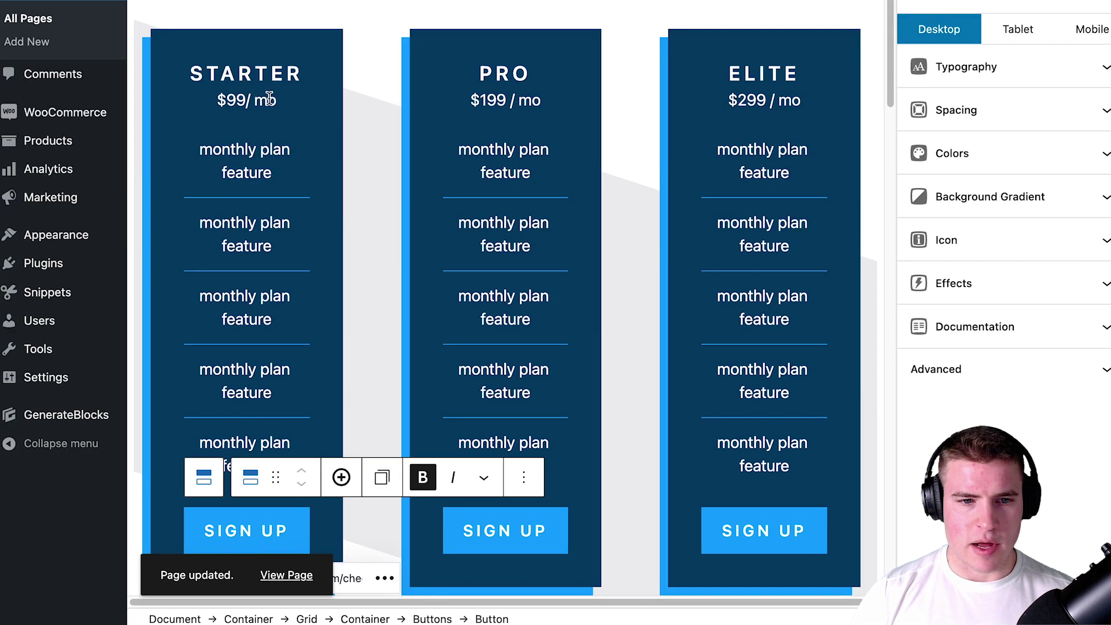
{"action": "left_click", "coordinate": [268, 261]}
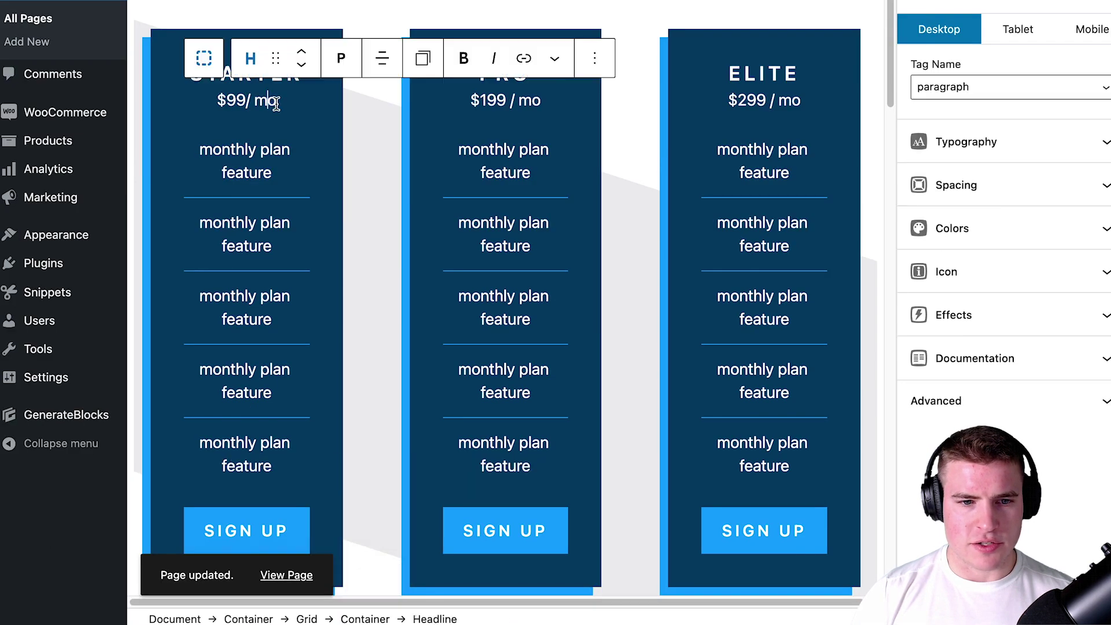
{"action": "key", "text": "shift+Home"}
Relabel the Starter button START FREE TRIAL, change $99/ mo to Free Trial, and save
{"action": "left_click", "coordinate": [287, 526]}
{"action": "key", "text": "ctrl+a"}
{"action": "type", "text": "START FREE TRIAL"}
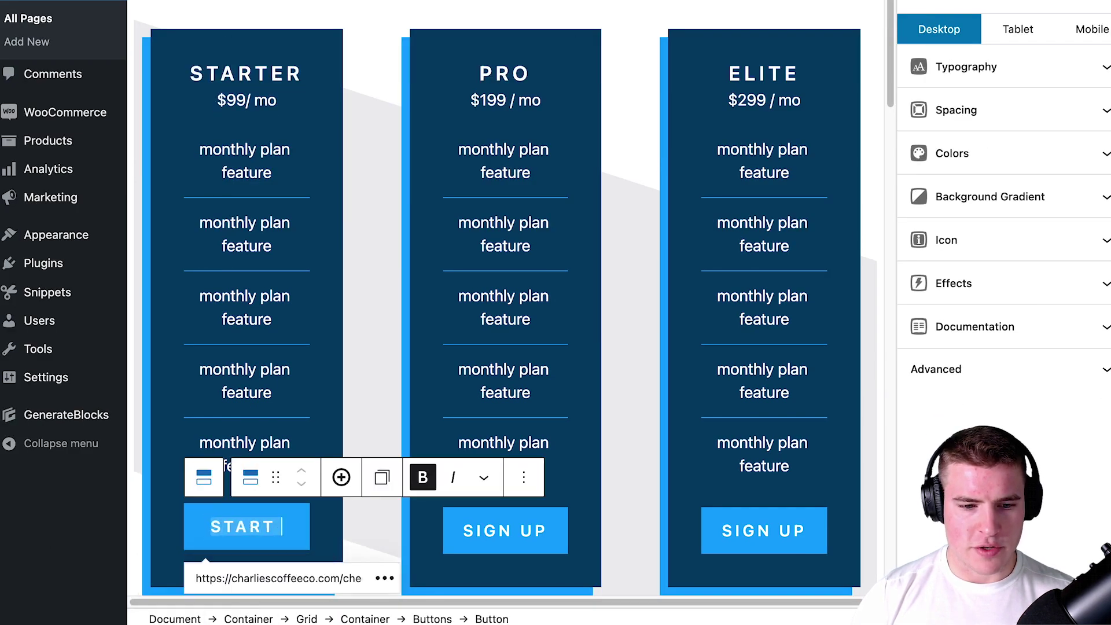
{"action": "left_click_drag", "start_coordinate": [277, 527], "coordinate": [207, 388]}
{"action": "left_click_drag", "start_coordinate": [276, 54], "coordinate": [199, 55]}
{"action": "type", "text": "Free Trial"}
{"action": "key", "text": "ctrl+s"}
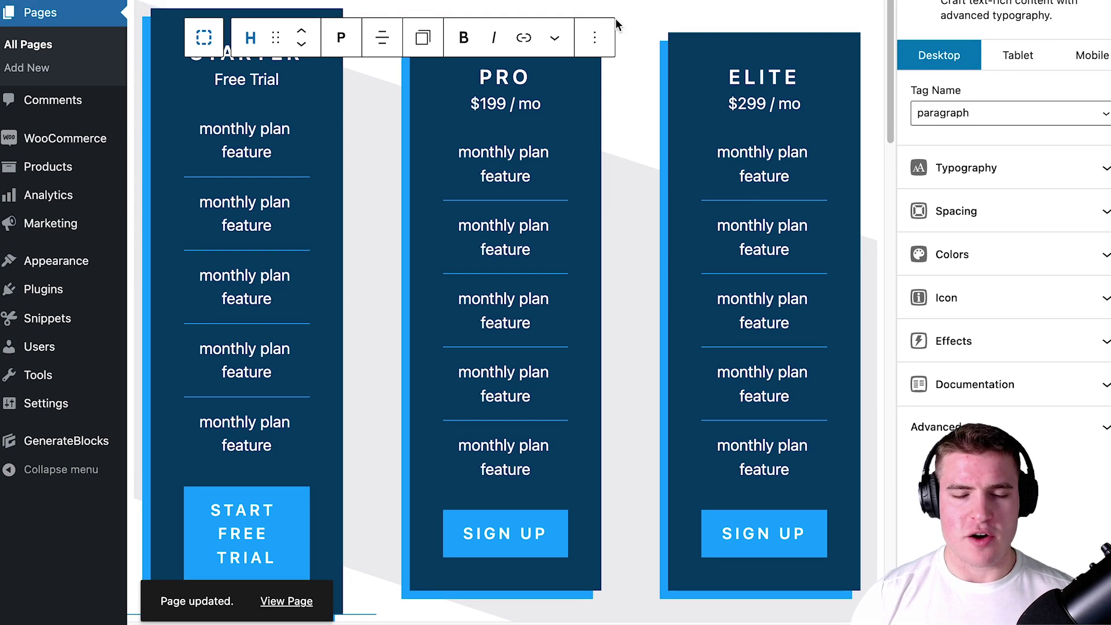
Open the live Plans page from the page's permalink
{"action": "scroll", "coordinate": [589, 7], "scroll_direction": "up", "scroll_amount": 1}
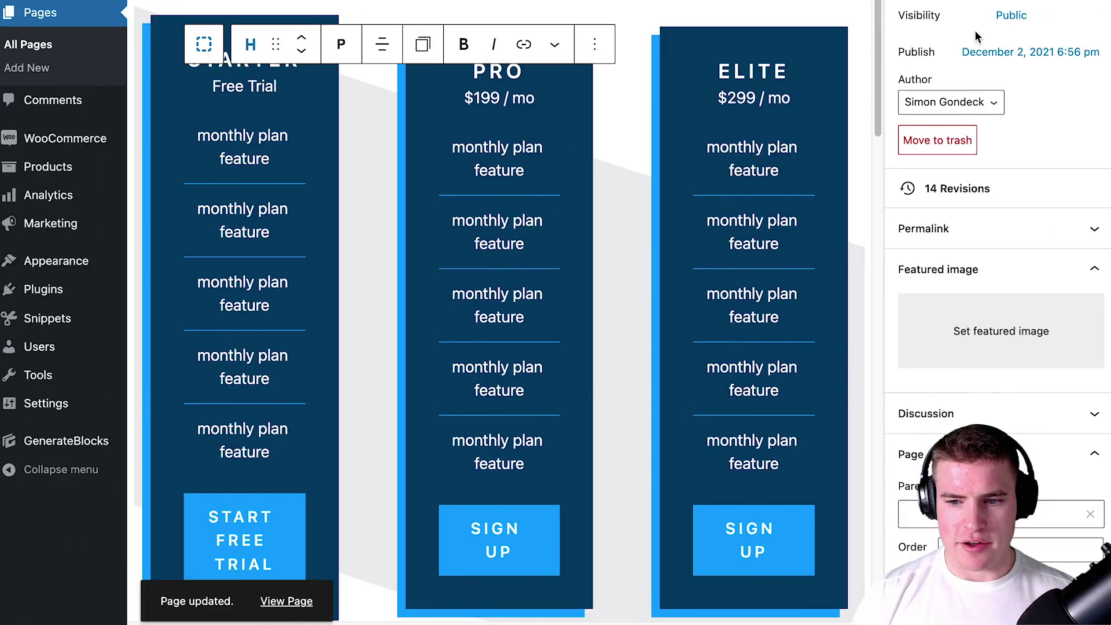
{"action": "left_click", "coordinate": [939, 237]}
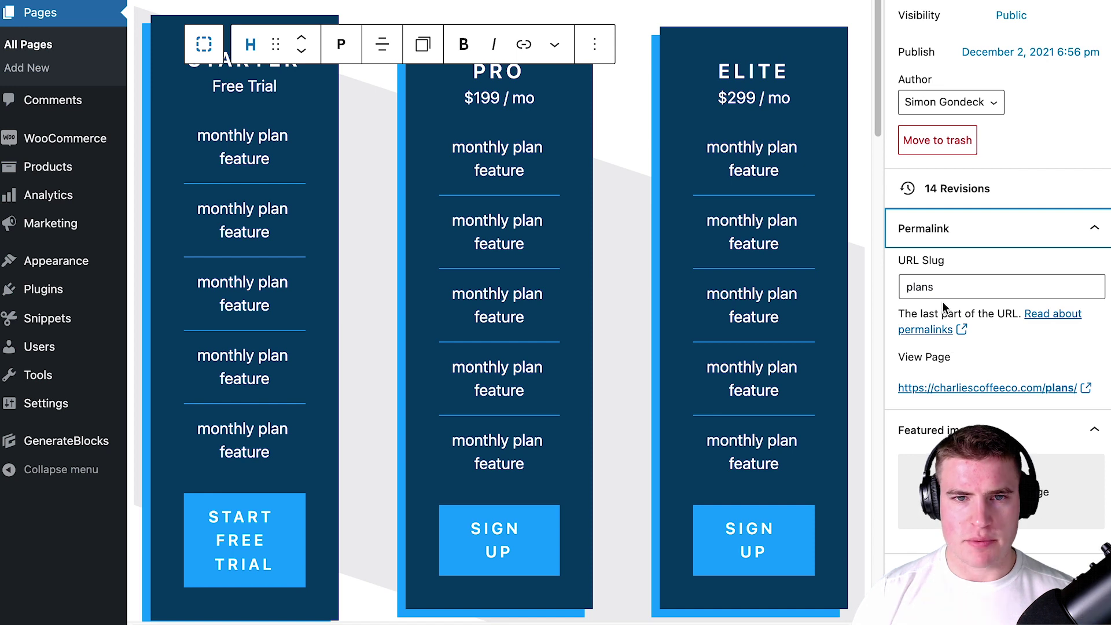
{"action": "left_click", "coordinate": [984, 387]}
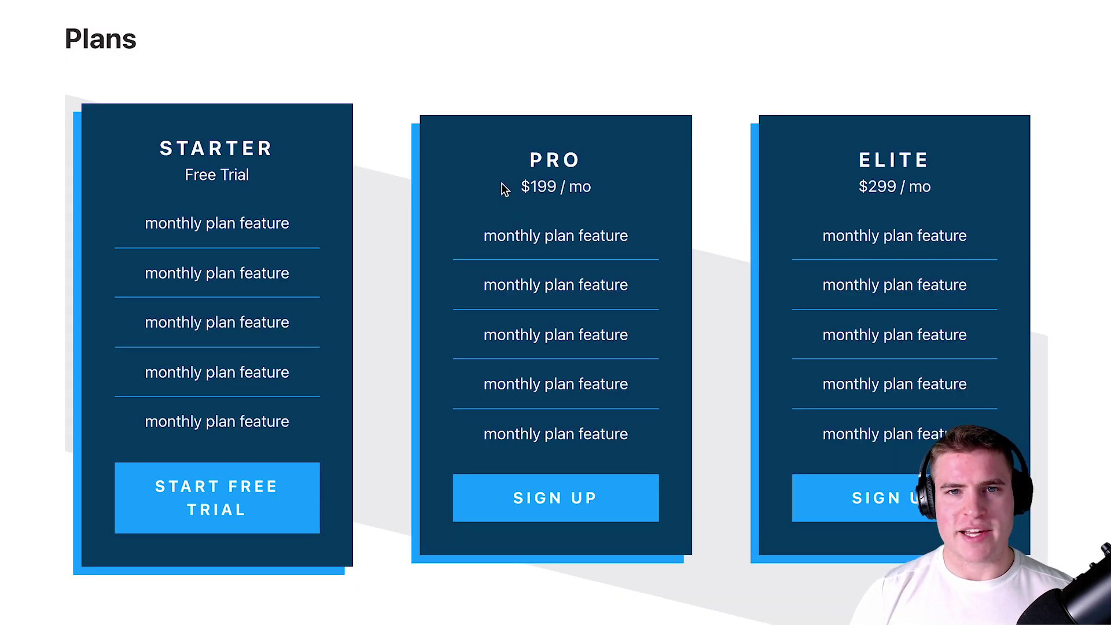
Test START FREE TRIAL, landing on a $0.00 Starter Package cart, then recheck the add-to-cart=411 link
{"action": "left_click", "coordinate": [282, 512]}
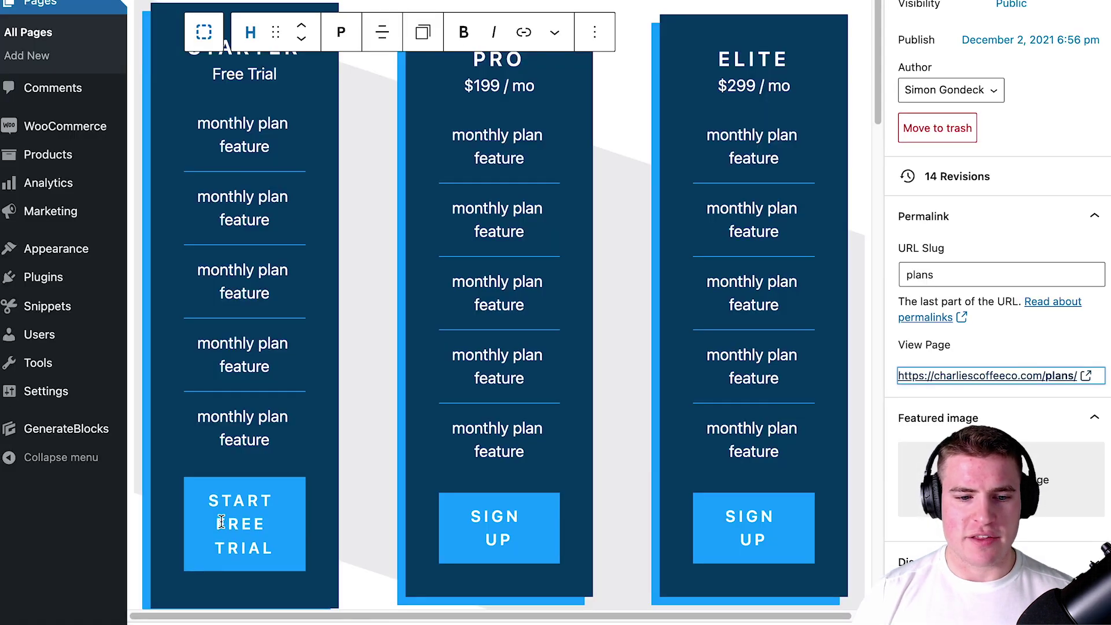
{"action": "left_click_drag", "start_coordinate": [216, 524], "coordinate": [276, 550]}
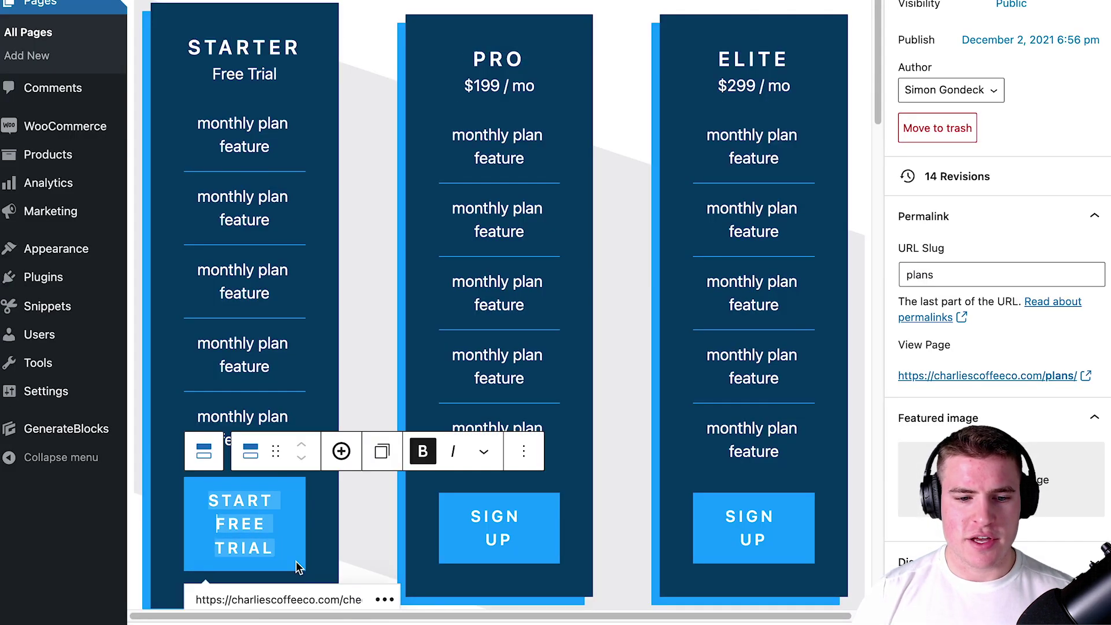
{"action": "left_click", "coordinate": [271, 599]}
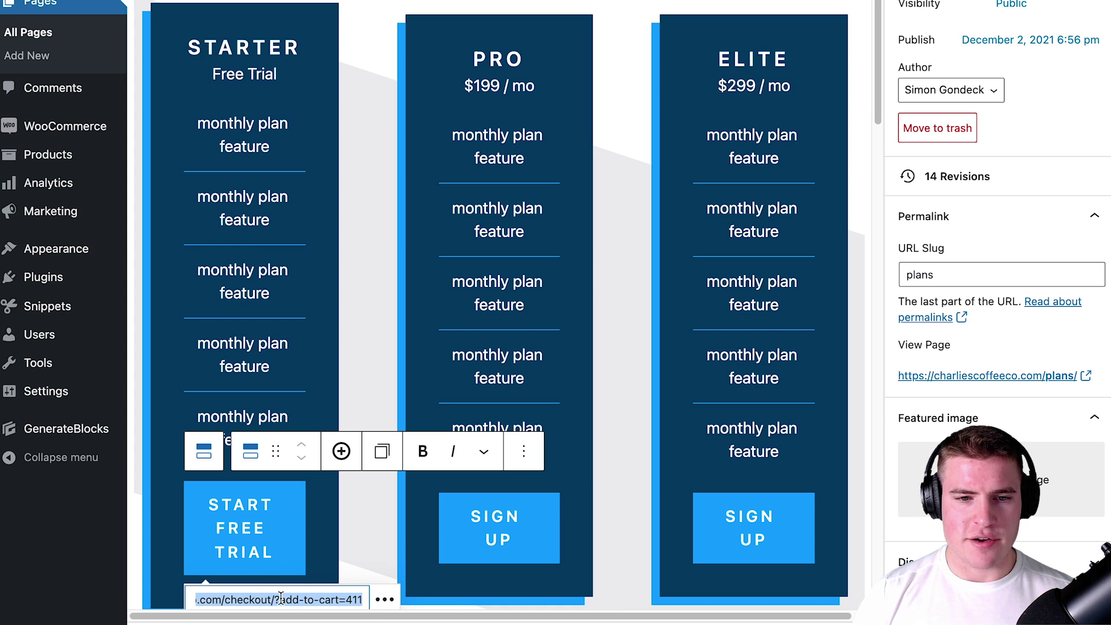
Uncheck 'Redirect to the cart page after successful addition' in WooCommerce Products settings and save
{"action": "mouse_move", "coordinate": [104, 139]}
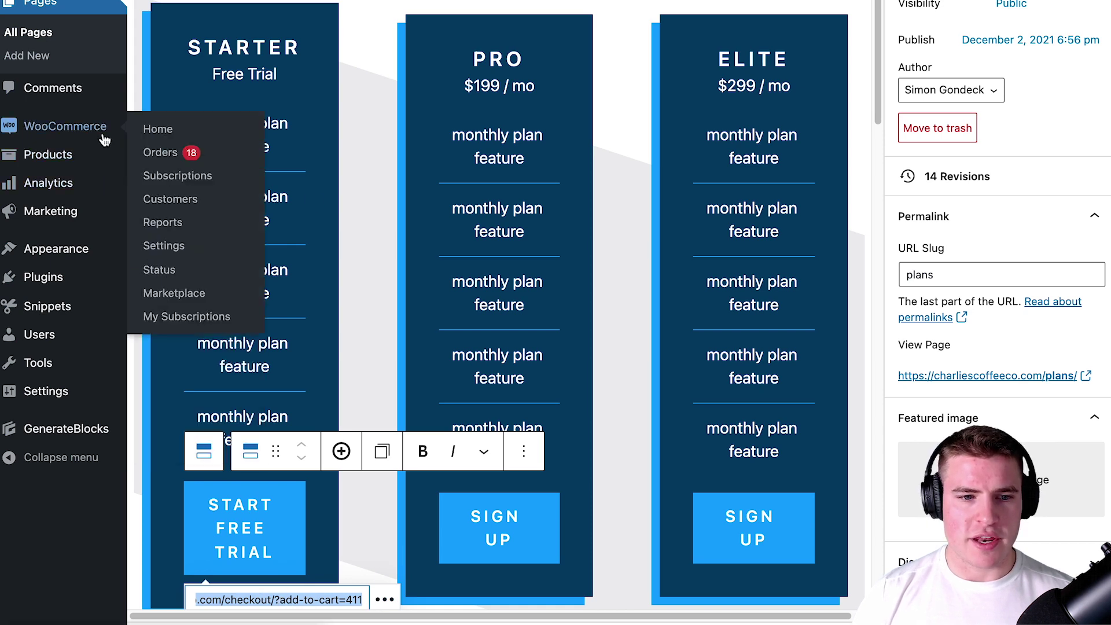
{"action": "left_click", "coordinate": [175, 247]}
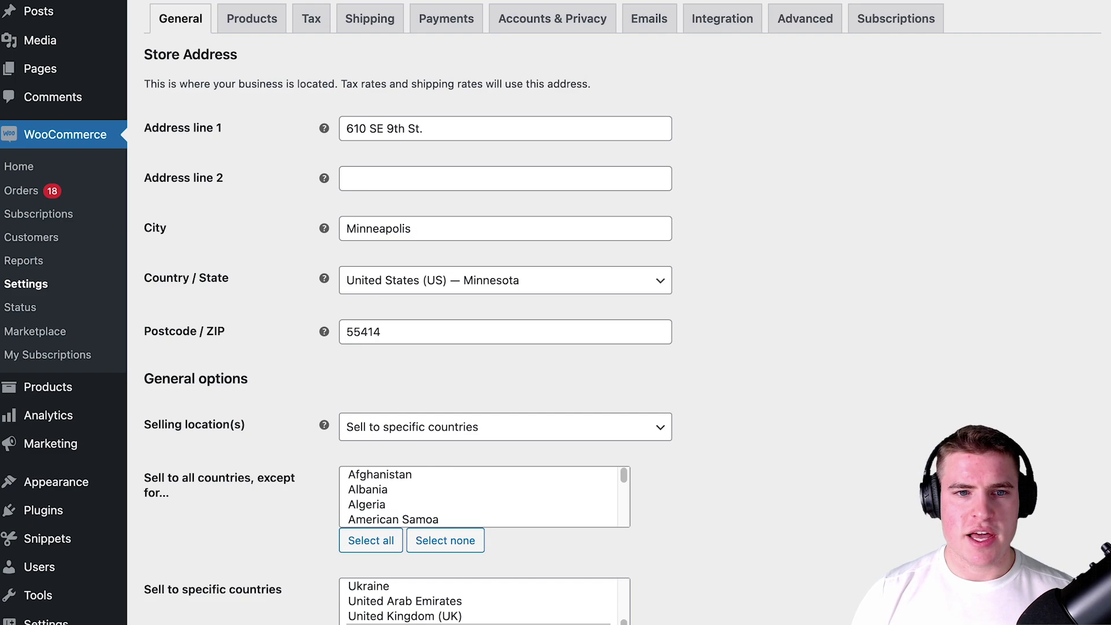
{"action": "scroll", "coordinate": [271, 18], "scroll_direction": "up", "scroll_amount": 1}
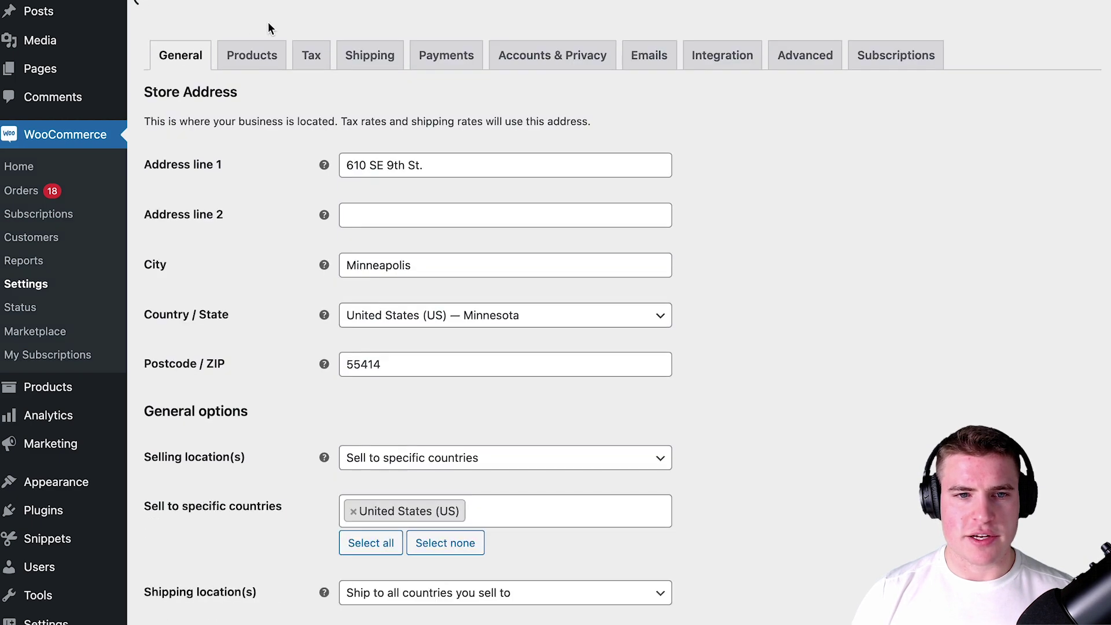
{"action": "scroll", "coordinate": [268, 22], "scroll_direction": "down", "scroll_amount": 1}
{"action": "left_click", "coordinate": [258, 20]}
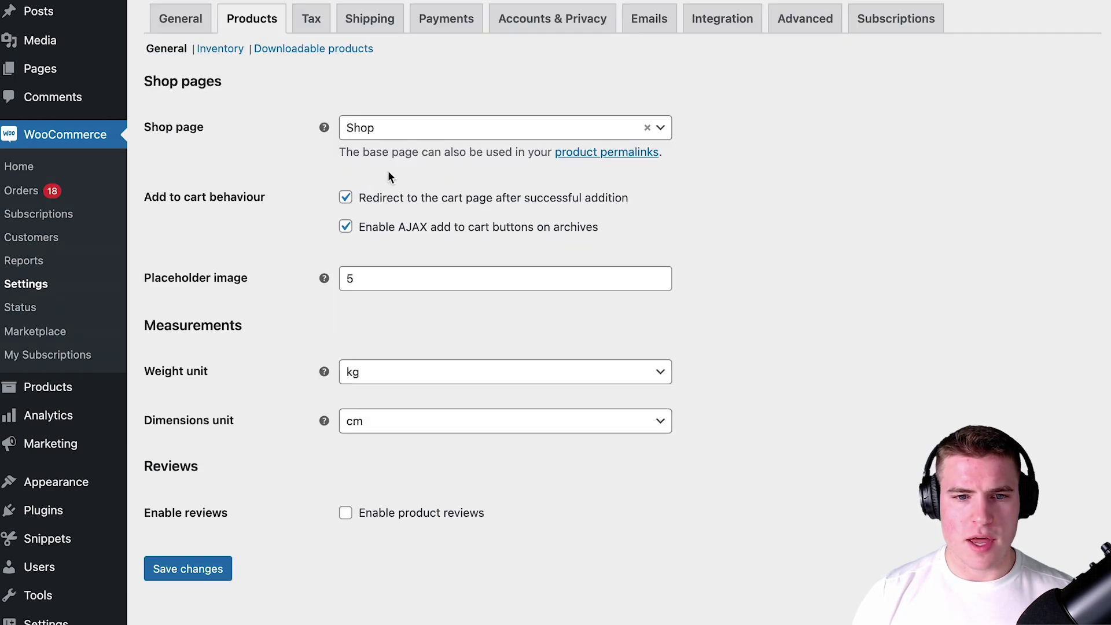
{"action": "left_click", "coordinate": [381, 197]}
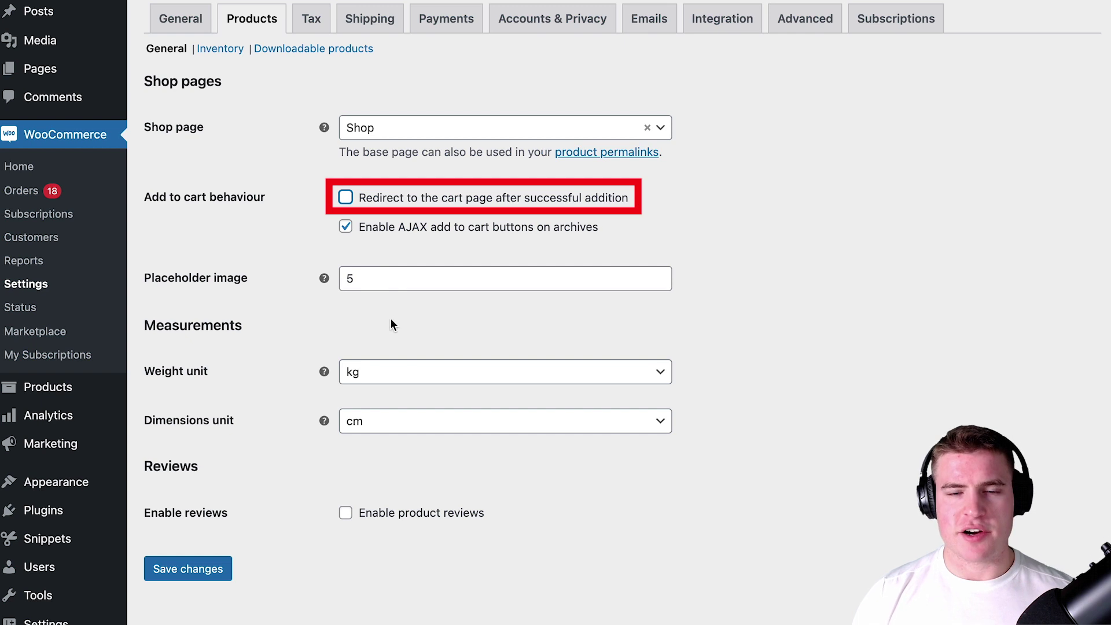
{"action": "left_click", "coordinate": [200, 572]}
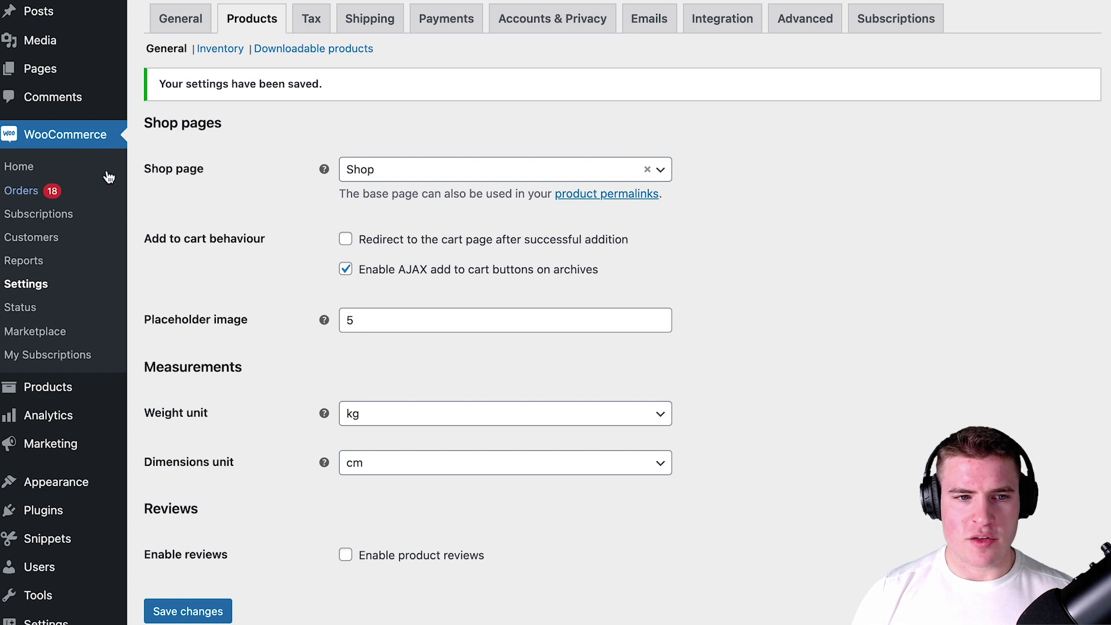
{"action": "left_click", "coordinate": [896, 21]}
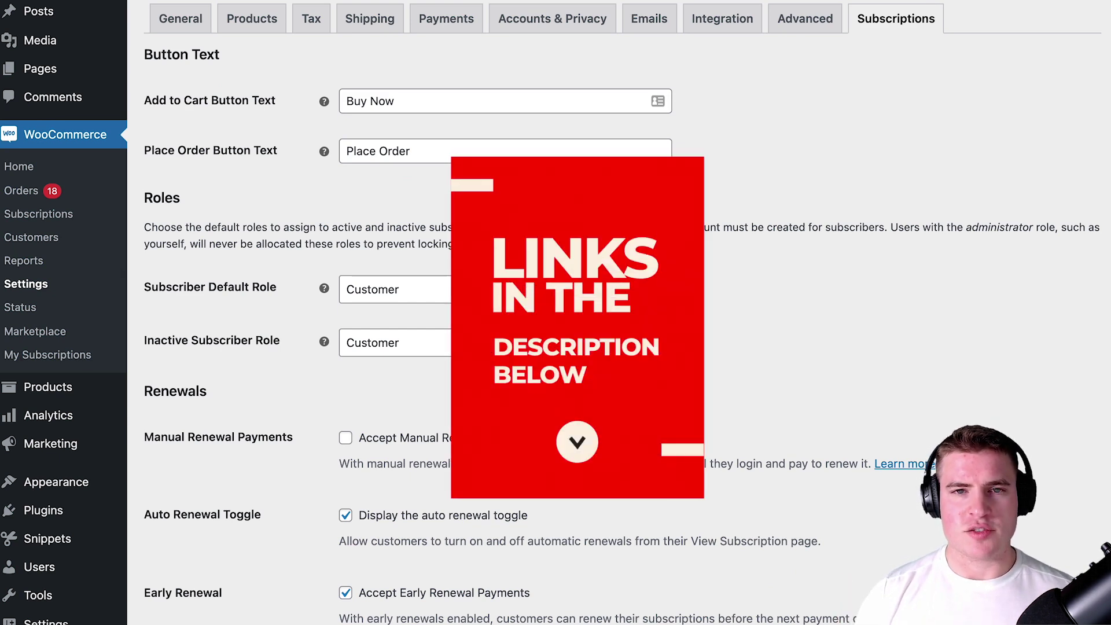
Check 'Allow $0 initial checkout without a payment method' under Miscellaneous and save
{"action": "scroll", "coordinate": [490, 177], "scroll_direction": "down", "scroll_amount": 1}
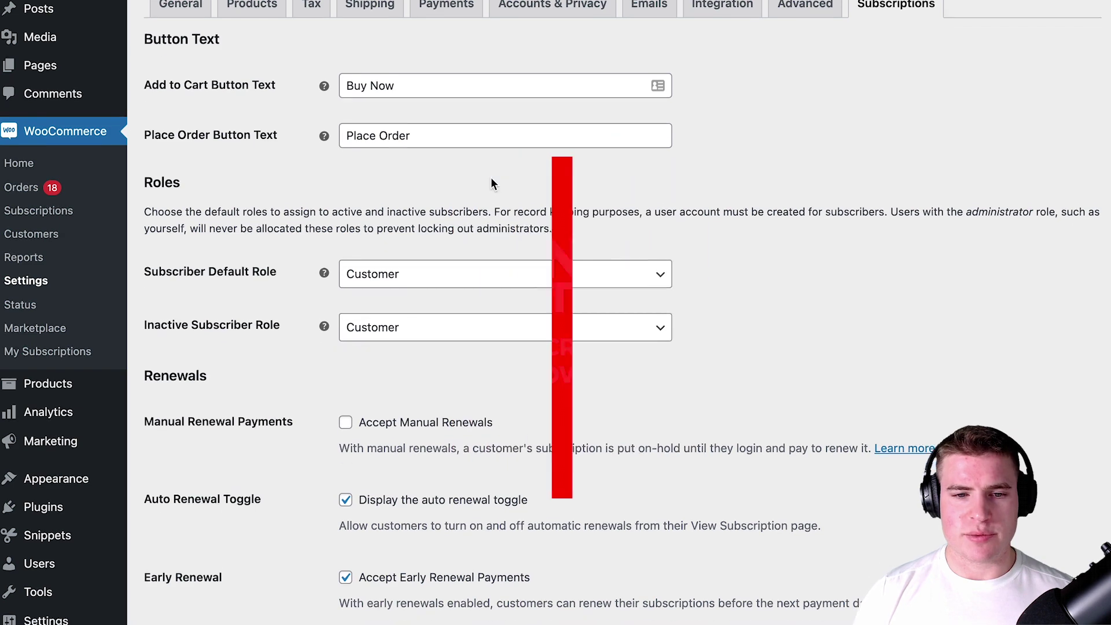
{"action": "scroll", "coordinate": [491, 184], "scroll_direction": "down", "scroll_amount": 8}
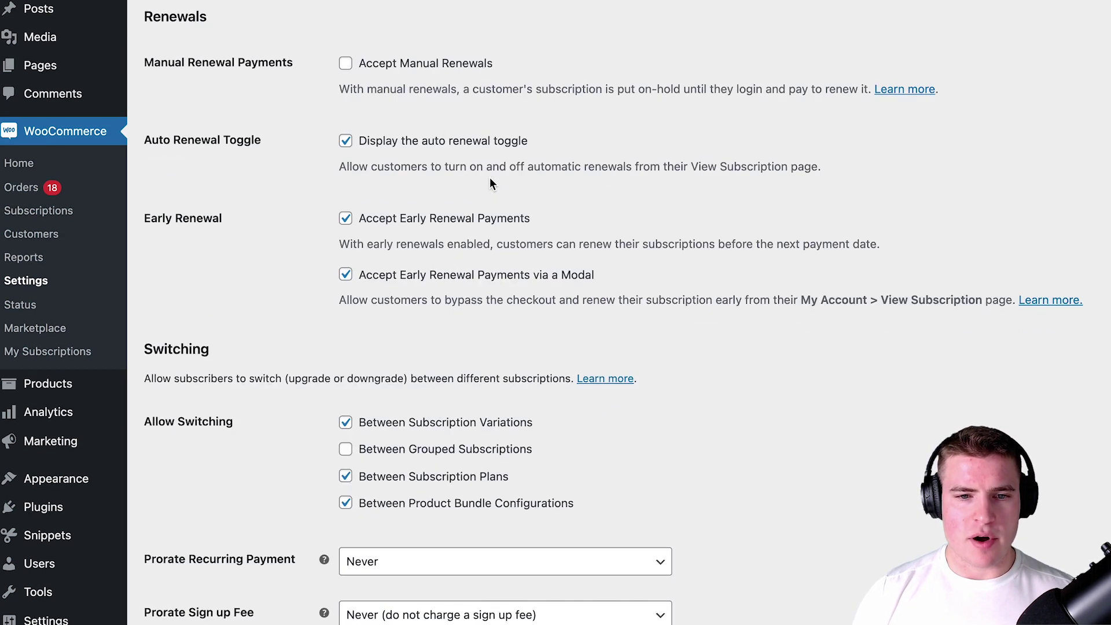
{"action": "scroll", "coordinate": [439, 183], "scroll_direction": "down", "scroll_amount": 15}
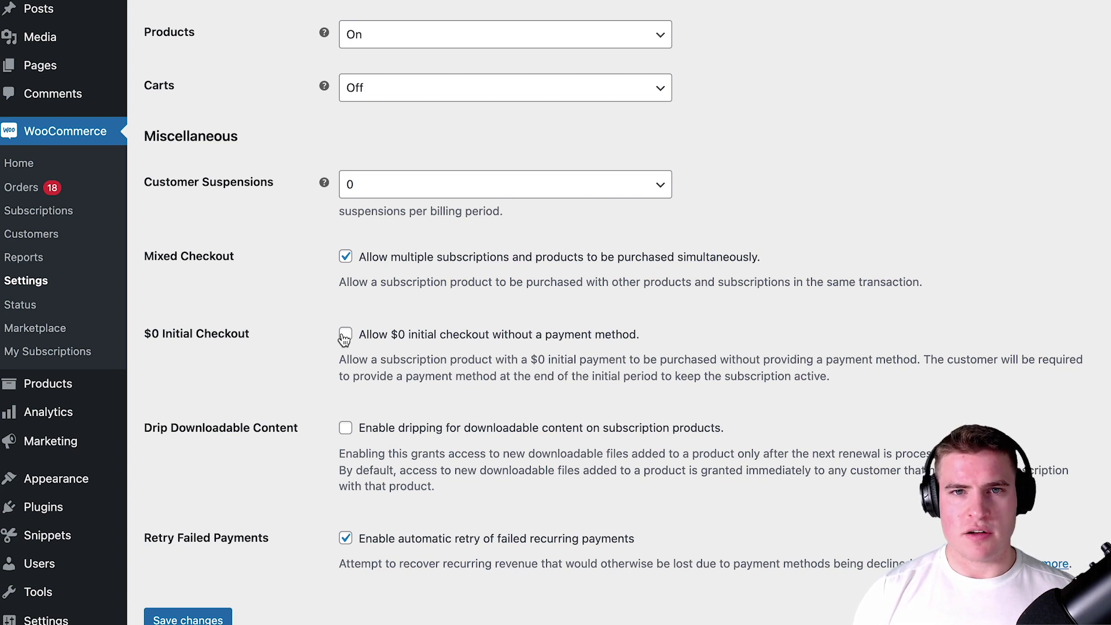
{"action": "left_click", "coordinate": [345, 335]}
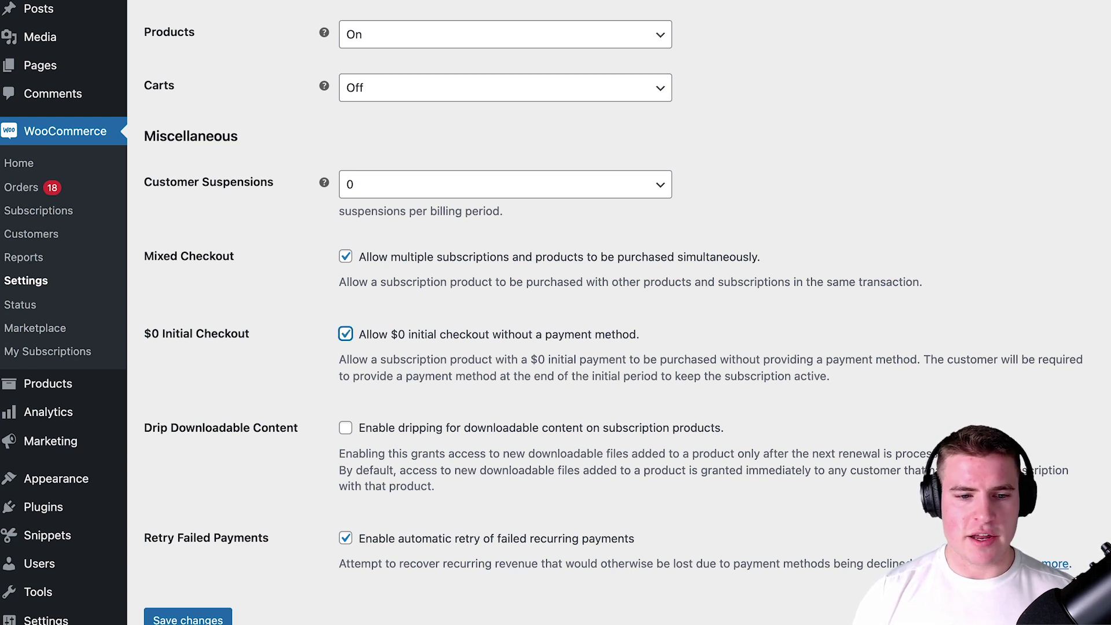
{"action": "left_click", "coordinate": [215, 621]}
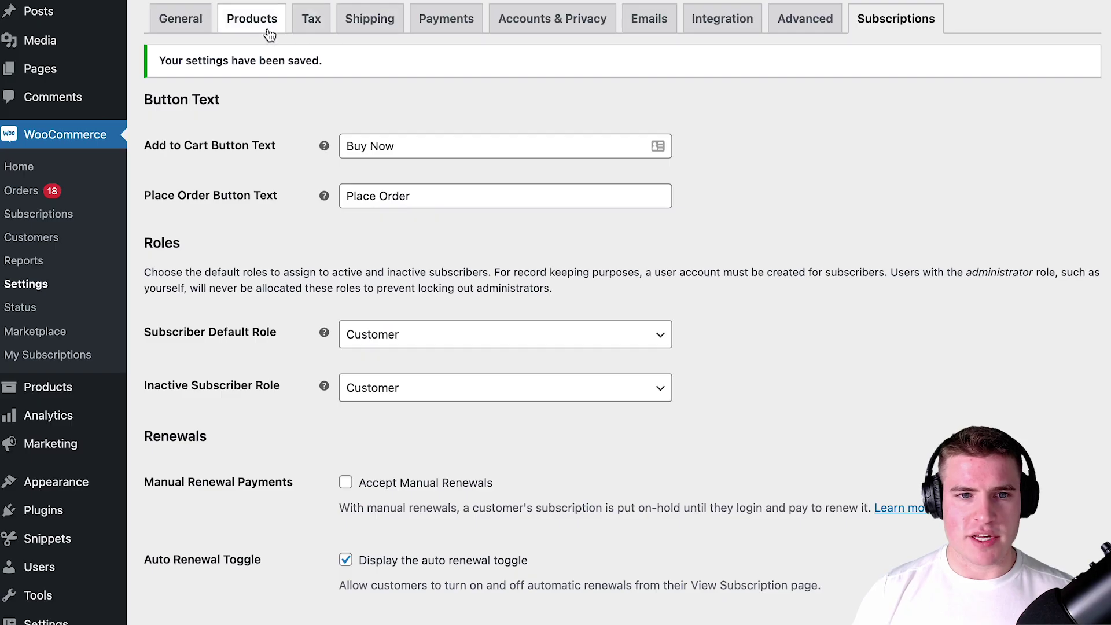
Start the Starter Package free-trial checkout and review its $0.00 order total and quantity-2 cart line
{"action": "left_click", "coordinate": [269, 34]}
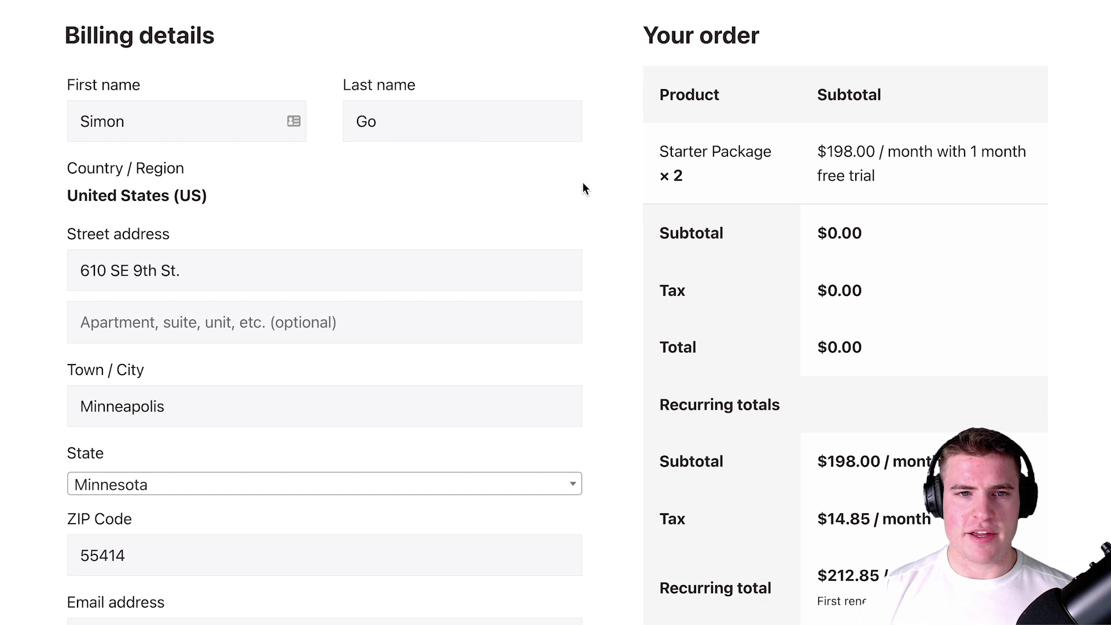
{"action": "left_click_drag", "start_coordinate": [863, 175], "coordinate": [831, 156]}
{"action": "left_click", "coordinate": [836, 157]}
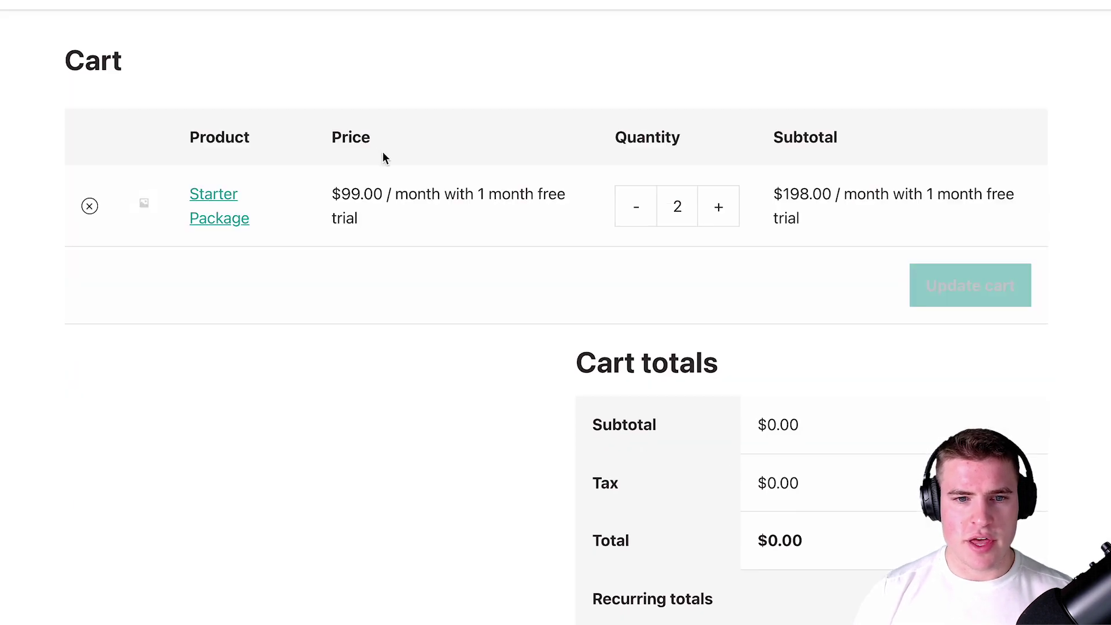
{"action": "left_click_drag", "start_coordinate": [363, 220], "coordinate": [328, 192]}
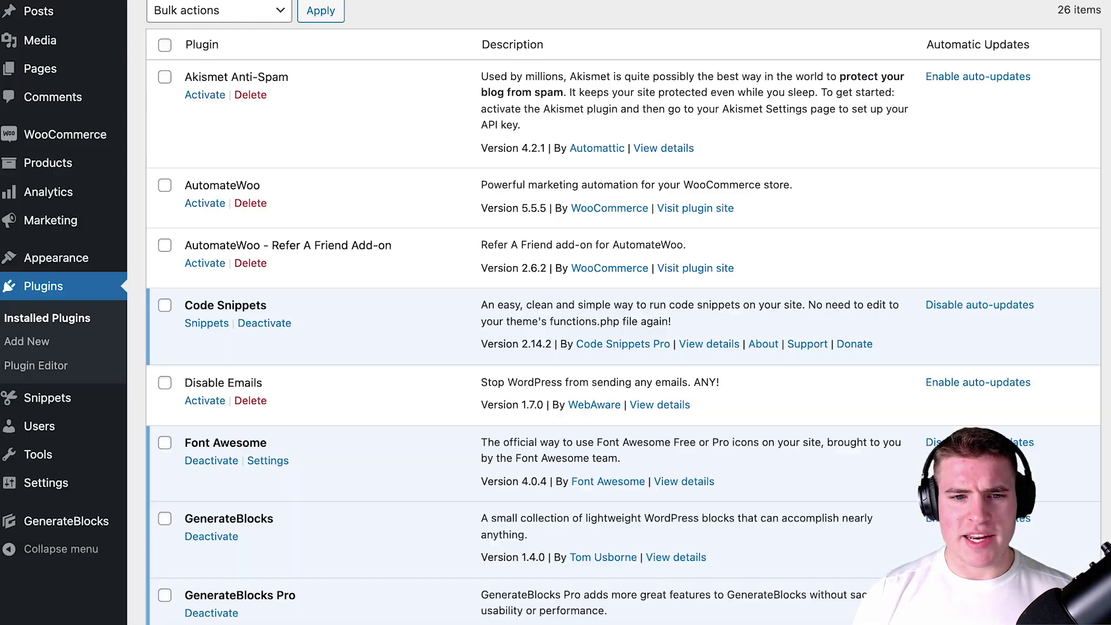
{"action": "scroll", "coordinate": [383, 279], "scroll_direction": "down", "scroll_amount": 15}
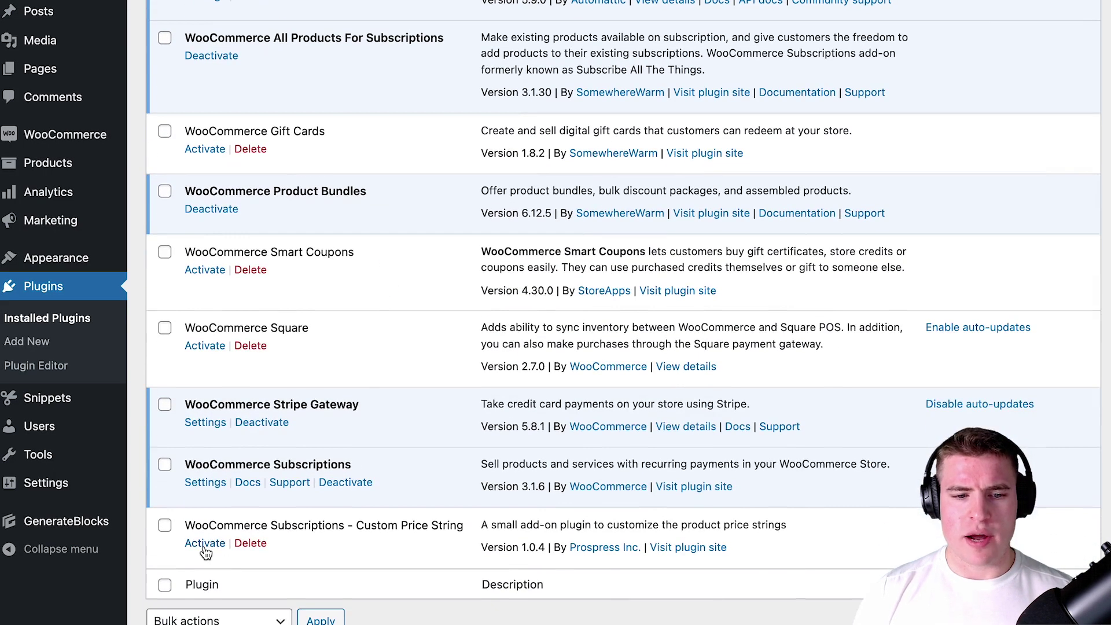
Activate WooCommerce Subscriptions - Custom Price String from the Installed Plugins list
{"action": "left_click", "coordinate": [204, 544]}
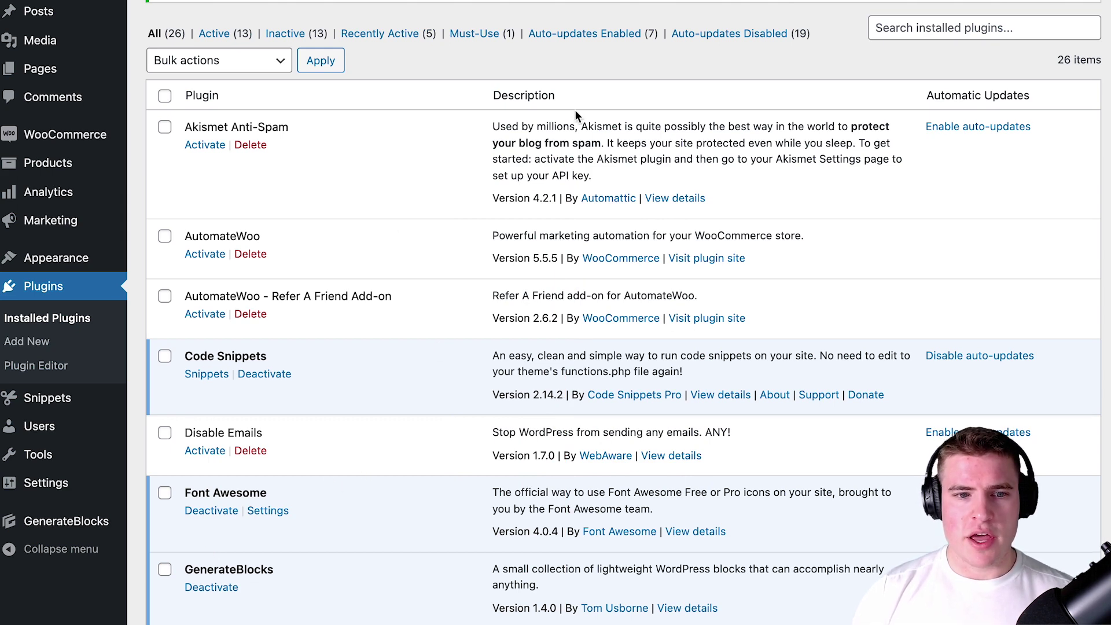
{"action": "scroll", "coordinate": [536, 248], "scroll_direction": "down", "scroll_amount": 20}
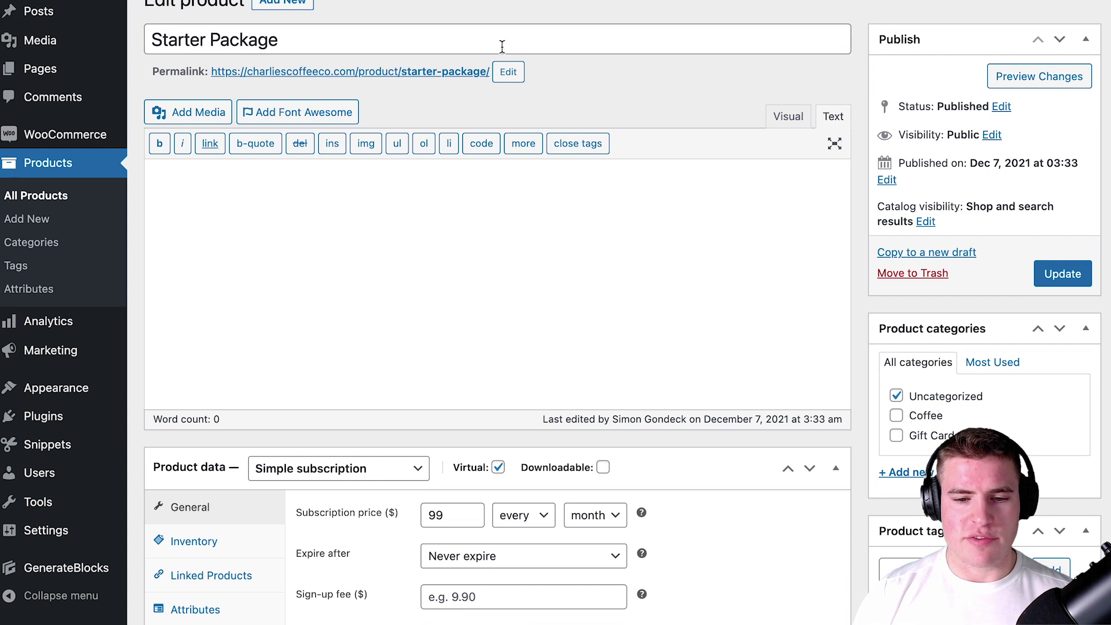
Enter '1 Month Free Trial' as the Starter Package's custom price string and verify it on checkout
{"action": "scroll", "coordinate": [550, 302], "scroll_direction": "down", "scroll_amount": 3}
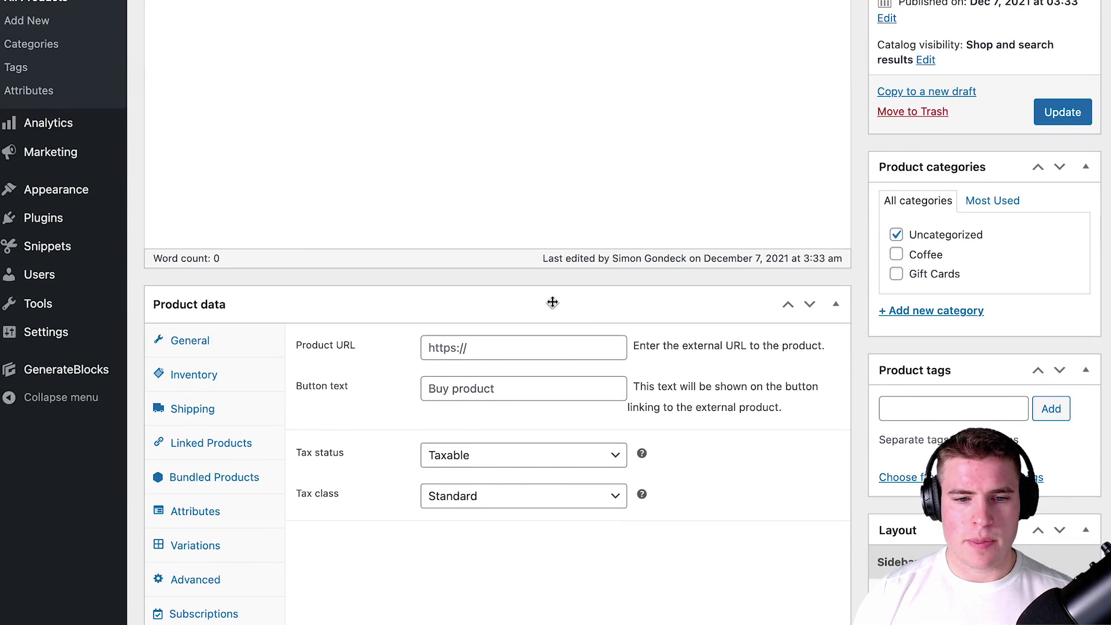
{"action": "scroll", "coordinate": [579, 342], "scroll_direction": "down", "scroll_amount": 3}
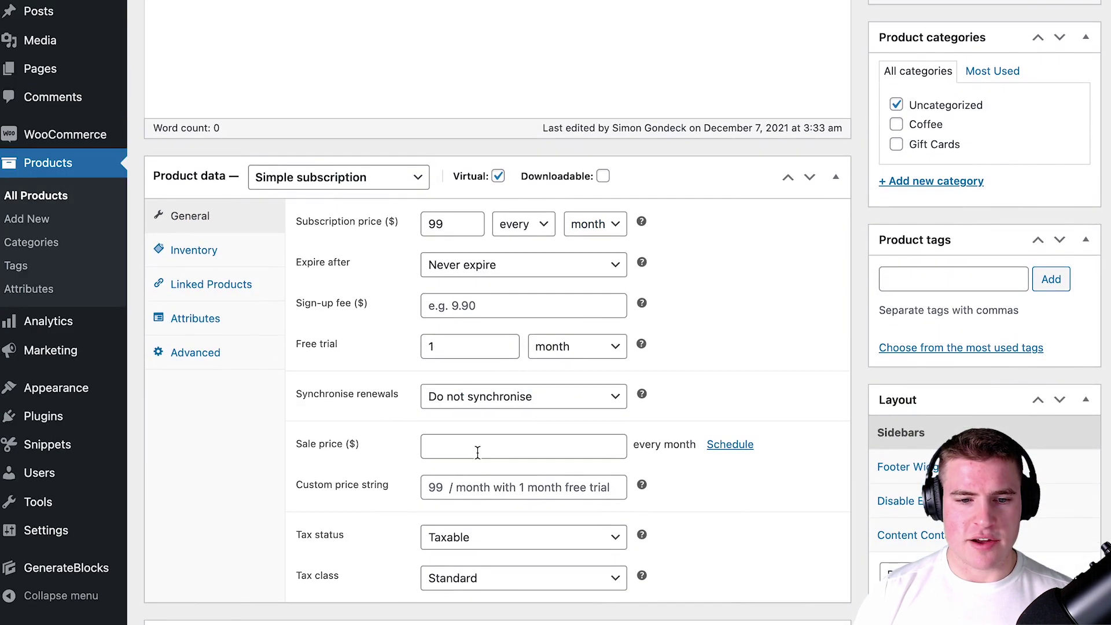
{"action": "left_click", "coordinate": [467, 488]}
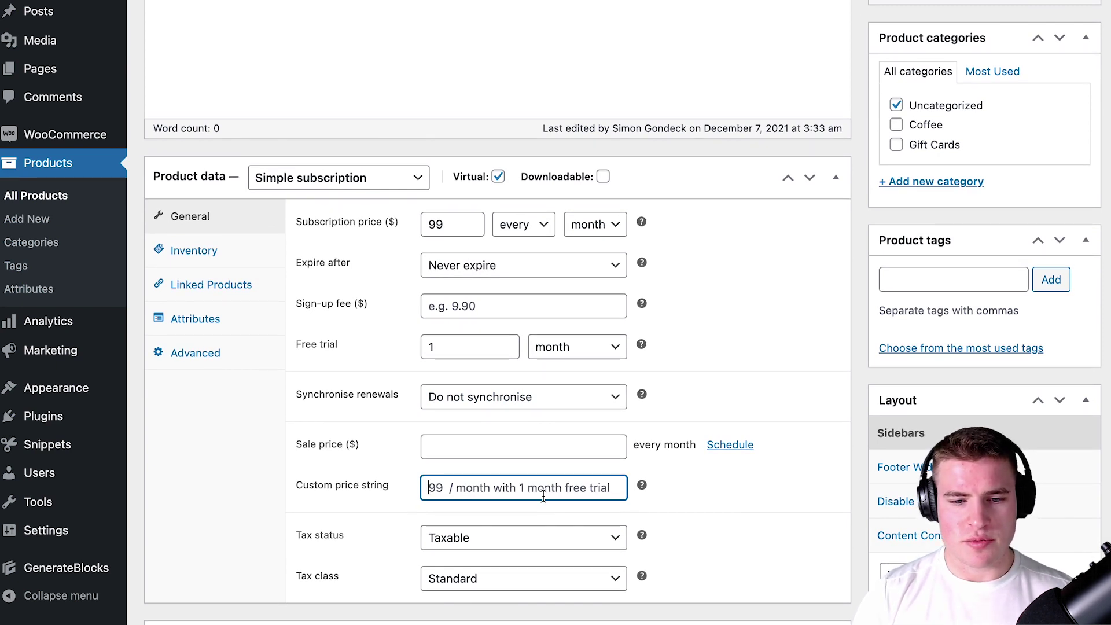
{"action": "type", "text": "1 Month Free Tri"}
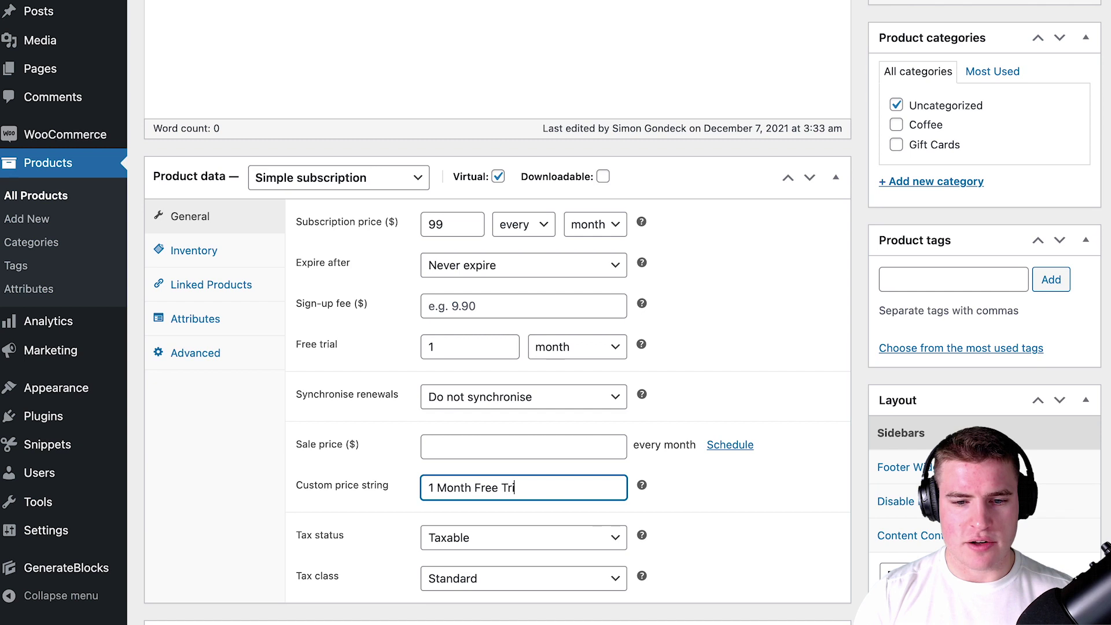
{"action": "type", "text": "al"}
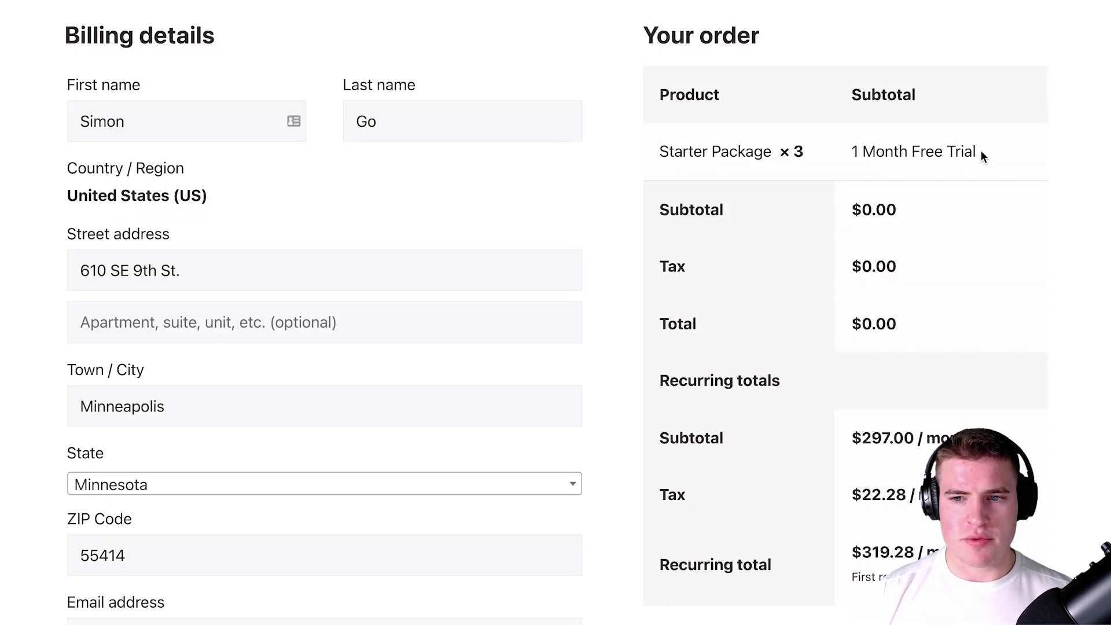
{"action": "left_click_drag", "start_coordinate": [980, 154], "coordinate": [850, 154]}
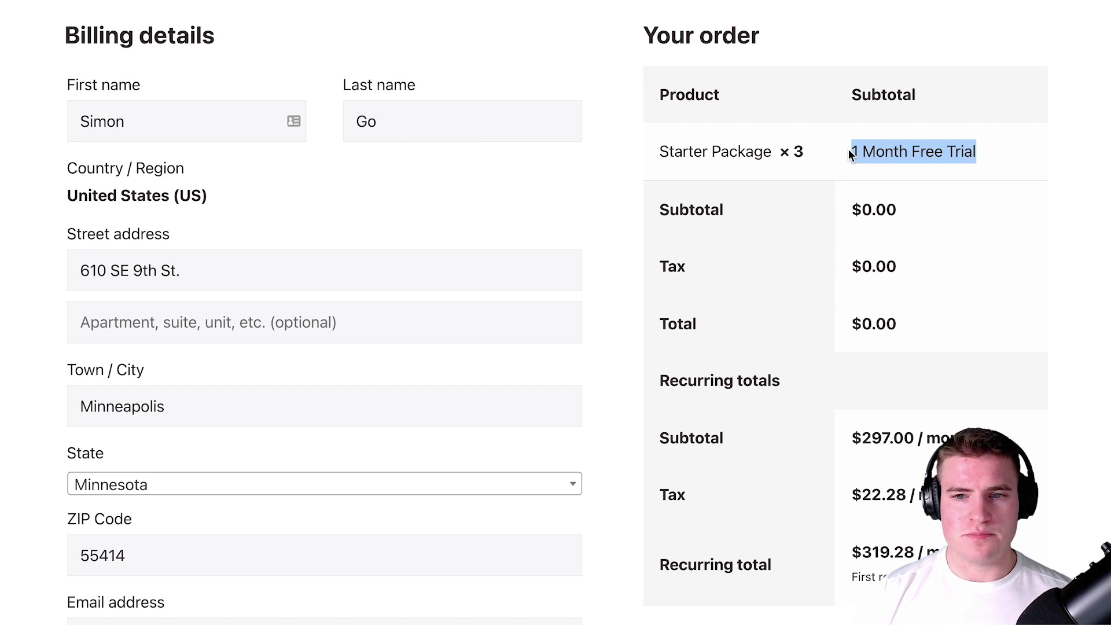
{"action": "left_click", "coordinate": [849, 153]}
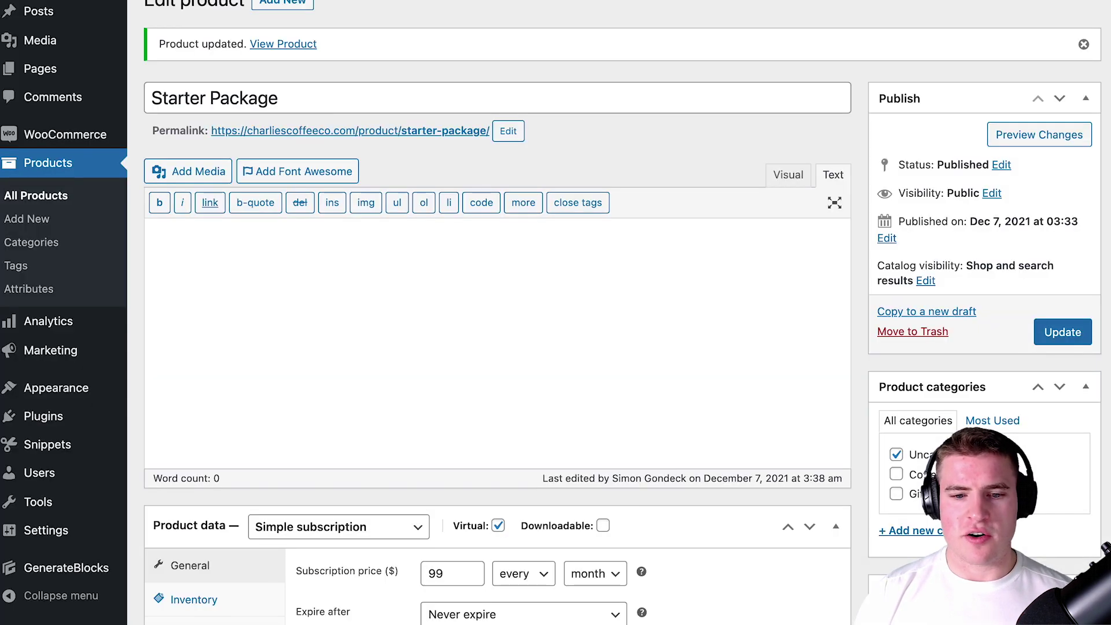
{"action": "scroll", "coordinate": [401, 220], "scroll_direction": "down", "scroll_amount": 10}
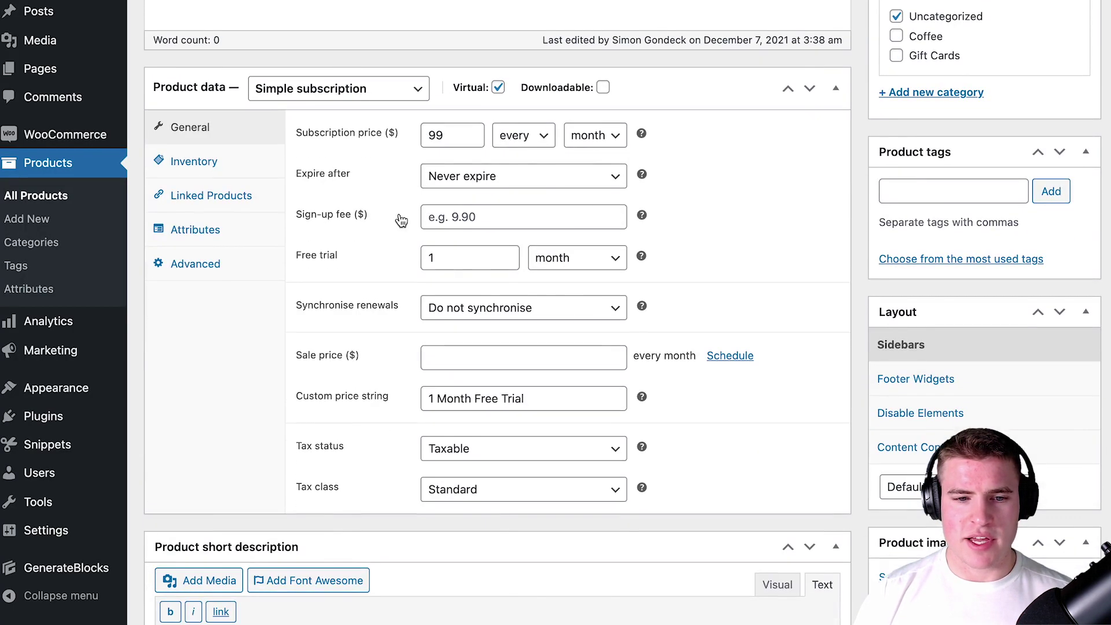
Tick Sold individually in the Starter Package's Inventory settings and update the product
{"action": "left_click", "coordinate": [226, 165]}
{"action": "left_click", "coordinate": [427, 259]}
{"action": "scroll", "coordinate": [631, 262], "scroll_direction": "up", "scroll_amount": 1}
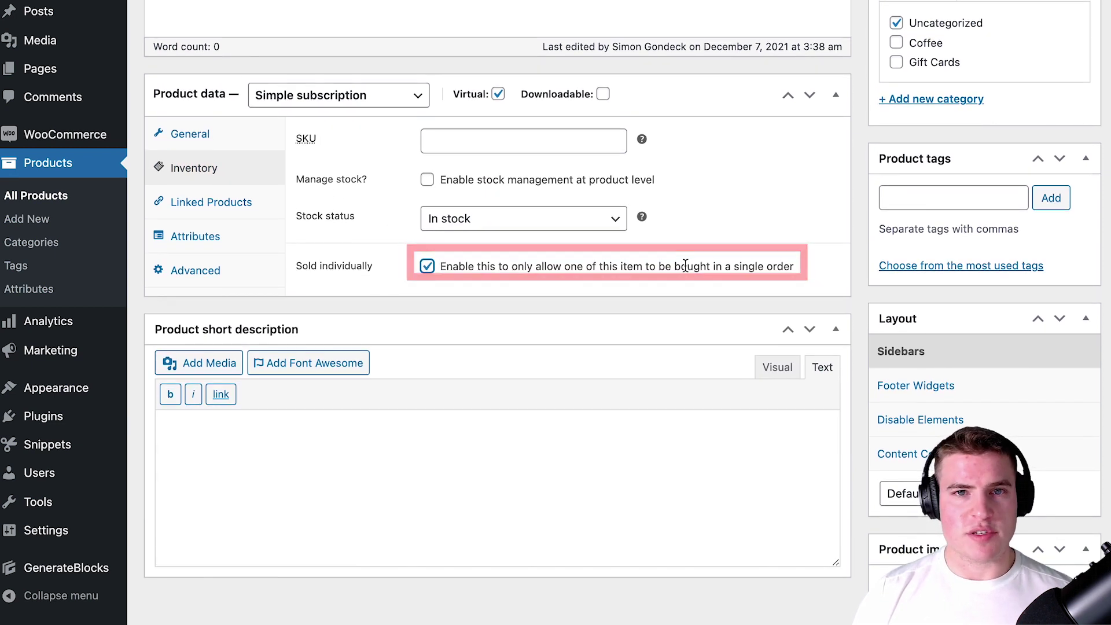
{"action": "scroll", "coordinate": [685, 266], "scroll_direction": "up", "scroll_amount": 5}
{"action": "left_click", "coordinate": [1063, 143]}
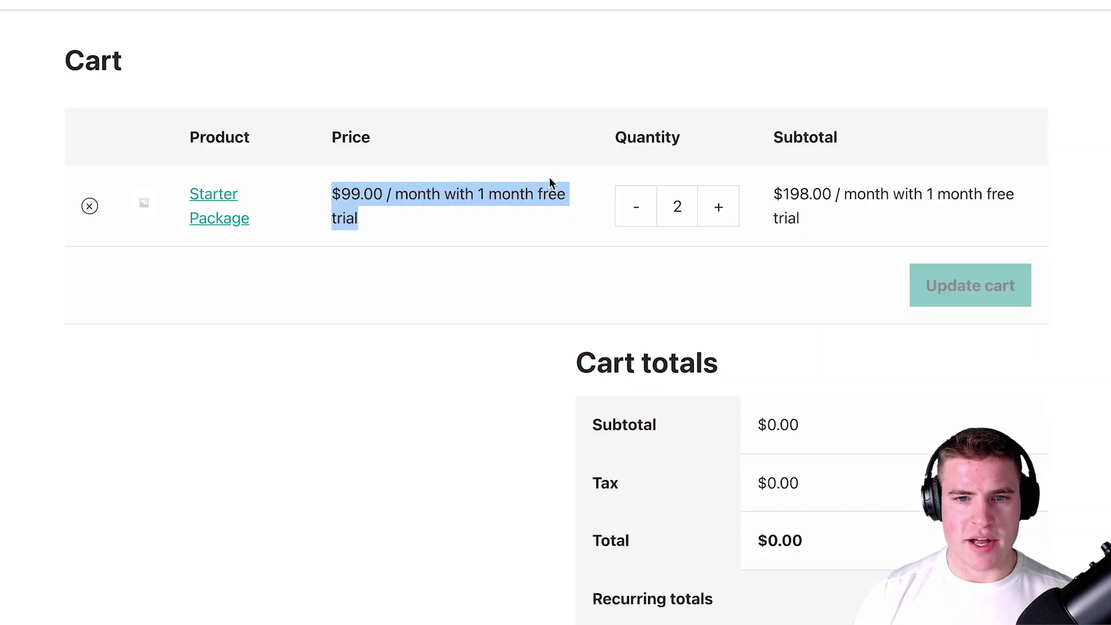
Reload the cart to confirm a single item, then start the Starter plan free trial
{"action": "key", "text": "super+r"}
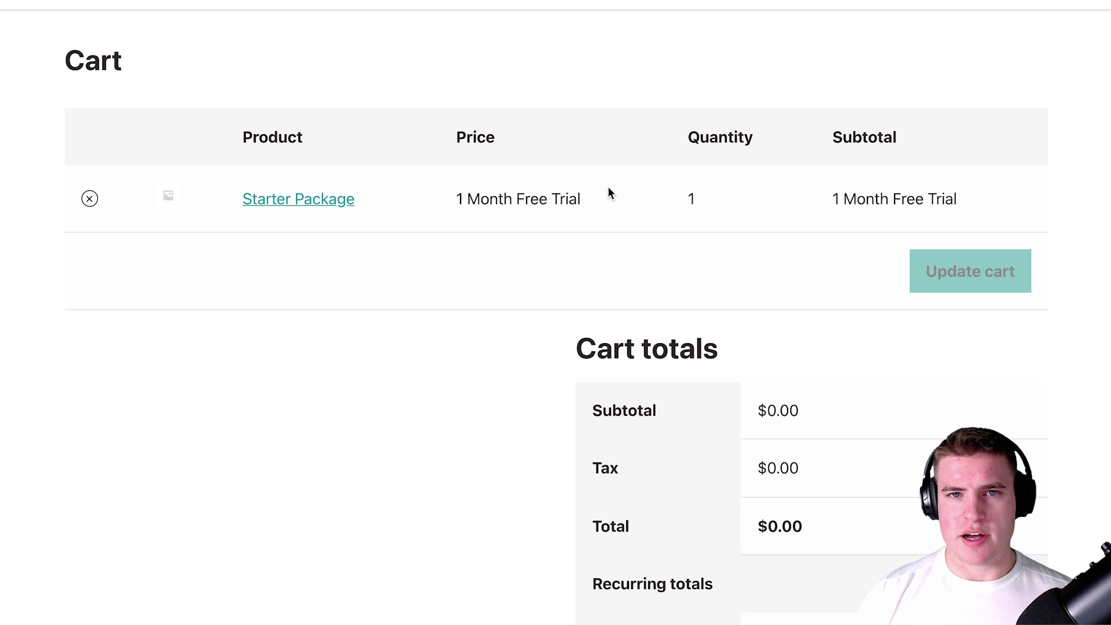
{"action": "scroll", "coordinate": [608, 194], "scroll_direction": "down", "scroll_amount": 1}
{"action": "scroll", "coordinate": [608, 193], "scroll_direction": "up", "scroll_amount": 1}
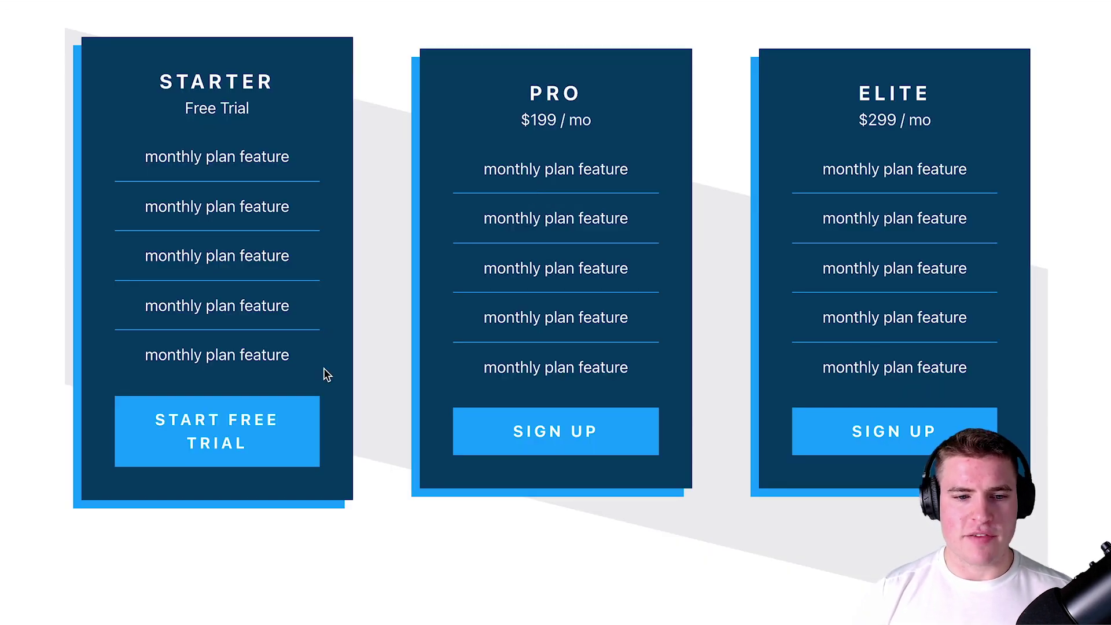
{"action": "left_click", "coordinate": [297, 443]}
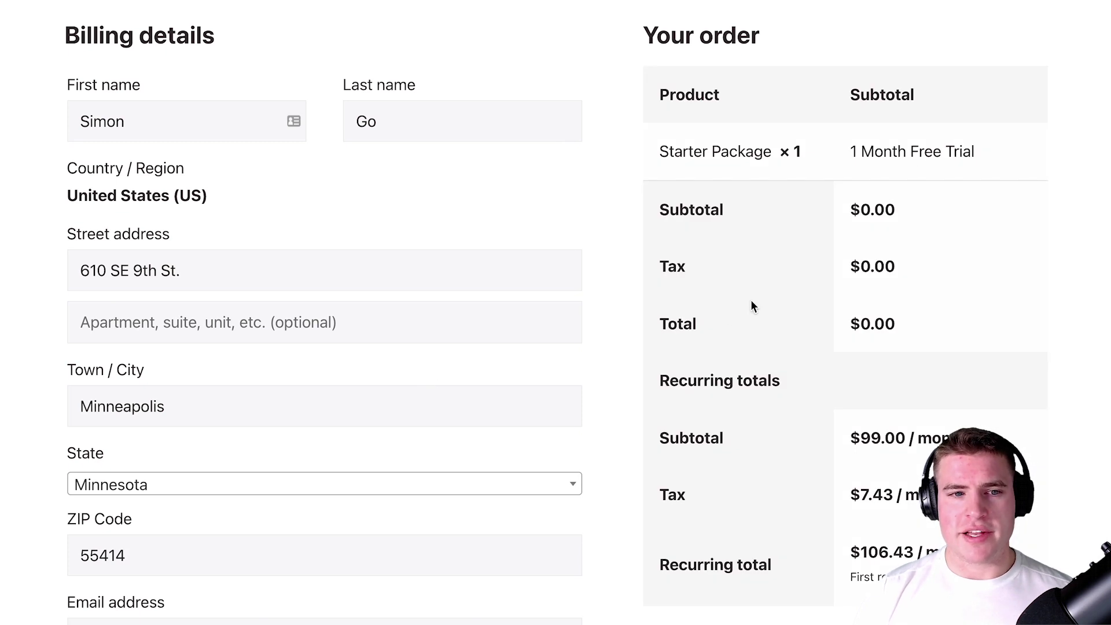
Review the checkout's single Starter Package order row and its $99.00 / month recurring totals
{"action": "left_click_drag", "start_coordinate": [983, 158], "coordinate": [654, 151]}
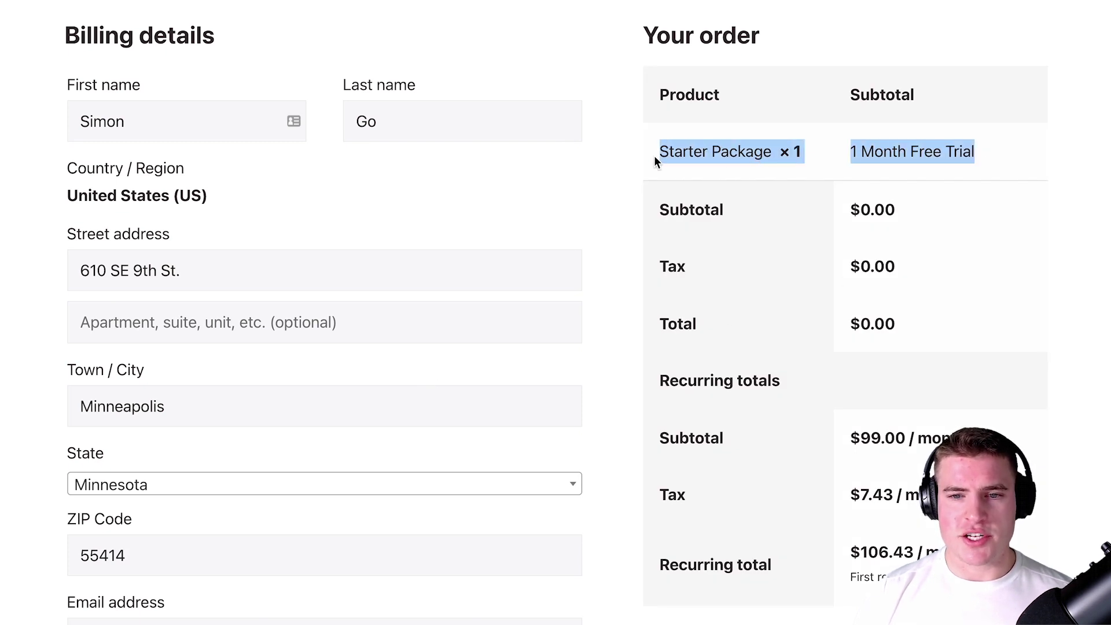
{"action": "scroll", "coordinate": [762, 344], "scroll_direction": "down", "scroll_amount": 1}
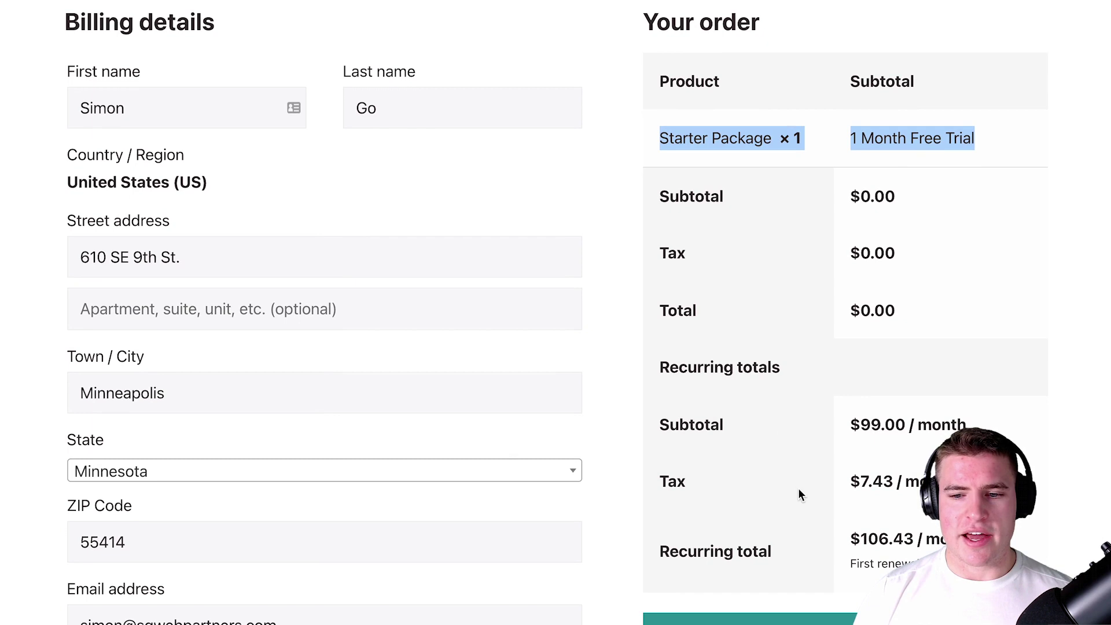
{"action": "scroll", "coordinate": [799, 495], "scroll_direction": "down", "scroll_amount": 1}
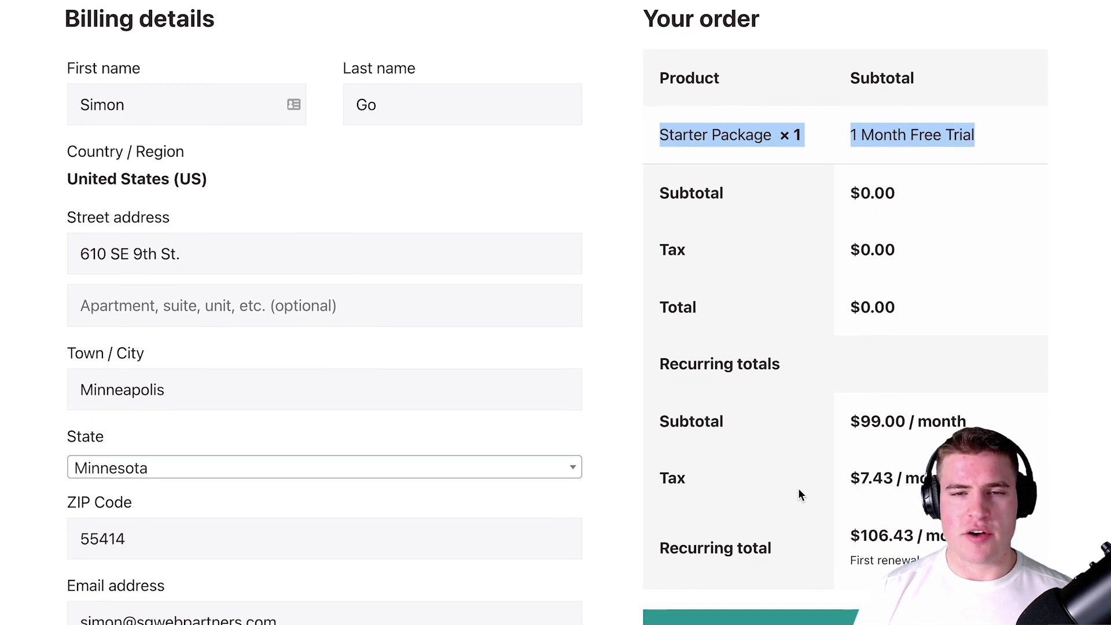
{"action": "scroll", "coordinate": [798, 495], "scroll_direction": "up", "scroll_amount": 1}
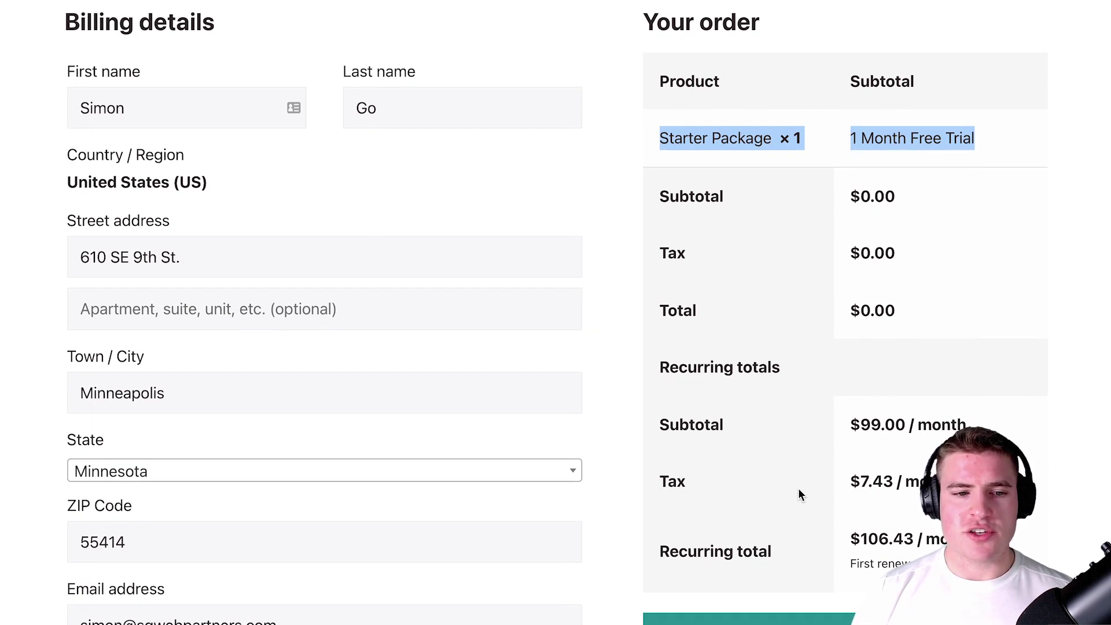
{"action": "scroll", "coordinate": [798, 495], "scroll_direction": "down", "scroll_amount": 2}
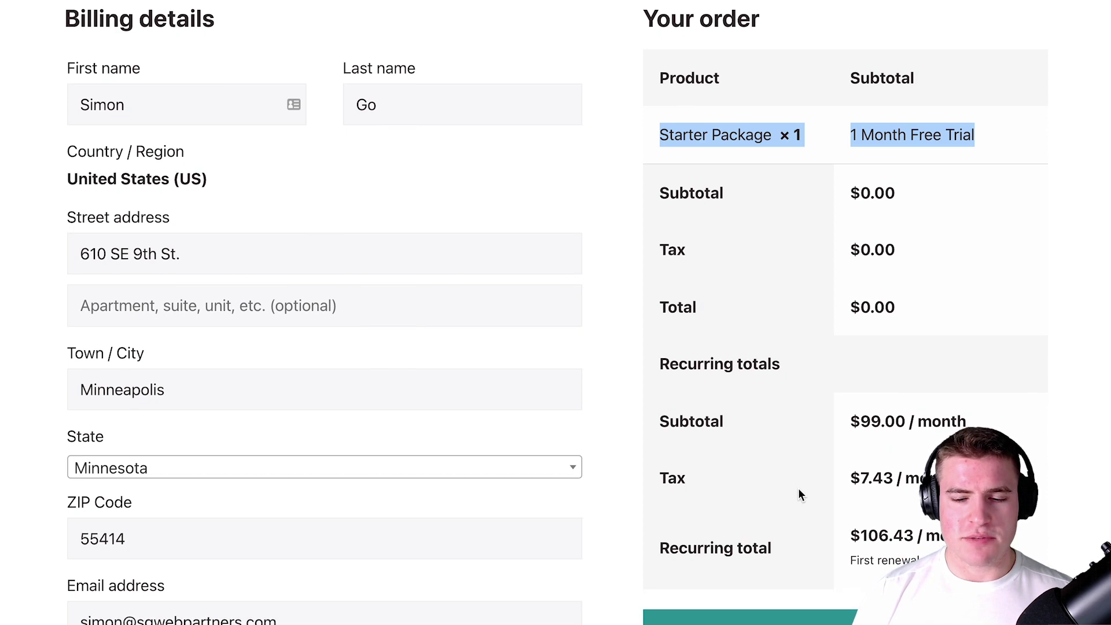
{"action": "left_click_drag", "start_coordinate": [697, 376], "coordinate": [908, 570]}
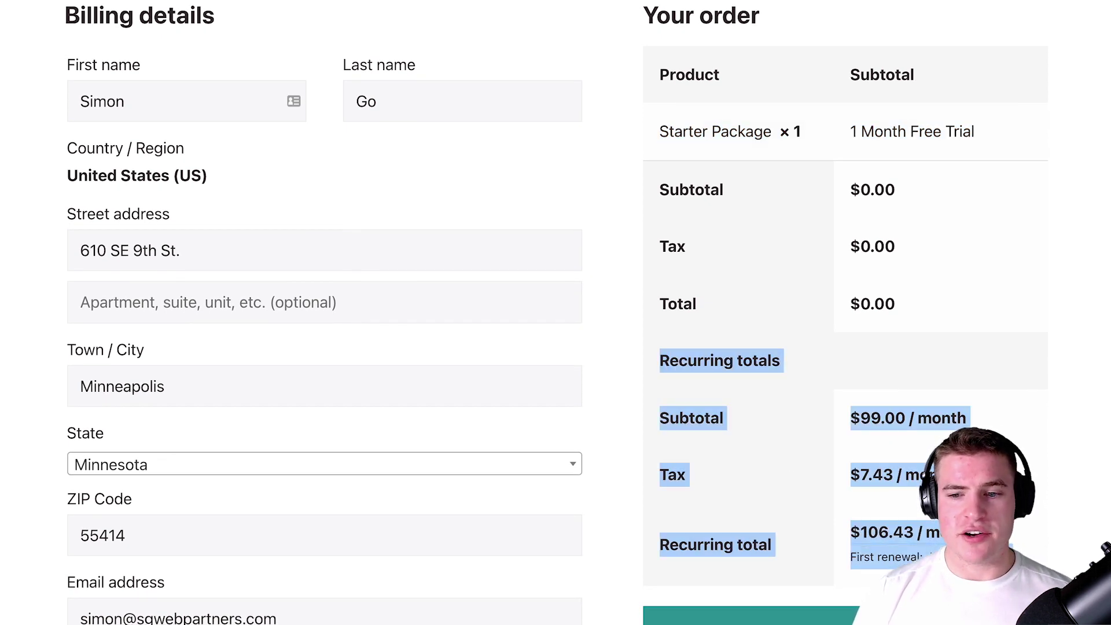
{"action": "scroll", "coordinate": [645, 211], "scroll_direction": "down", "scroll_amount": 1}
{"action": "scroll", "coordinate": [585, 223], "scroll_direction": "up", "scroll_amount": 2}
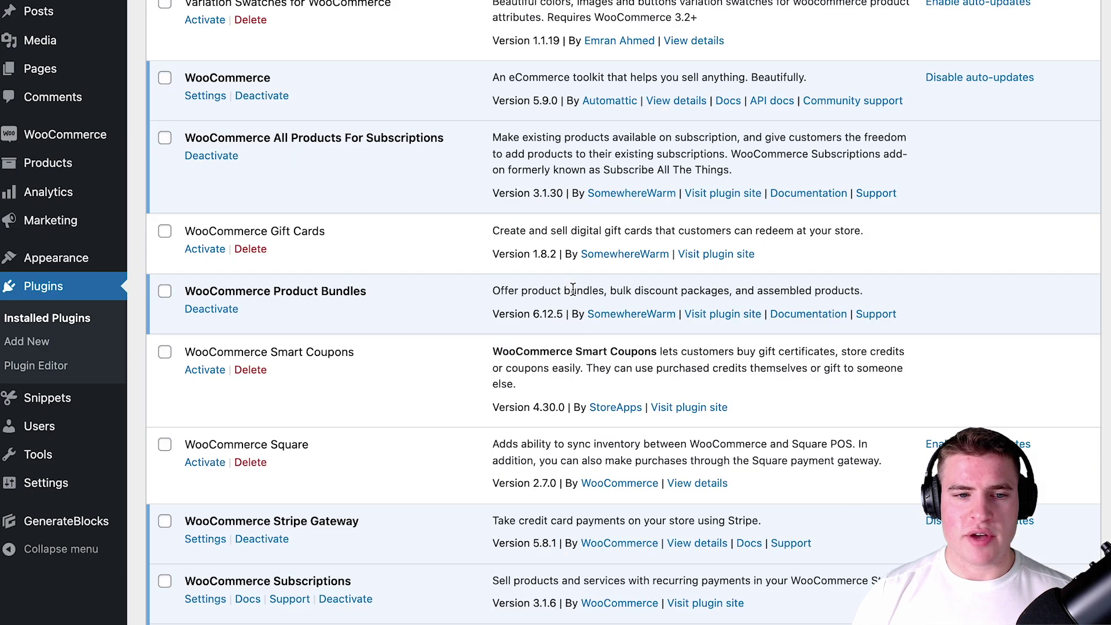
Activate the 'Hide Recurring Totals from Cart/Checkout page with WCS' snippet from All Snippets
{"action": "scroll", "coordinate": [338, 304], "scroll_direction": "up", "scroll_amount": 5}
{"action": "scroll", "coordinate": [414, 308], "scroll_direction": "up", "scroll_amount": 12}
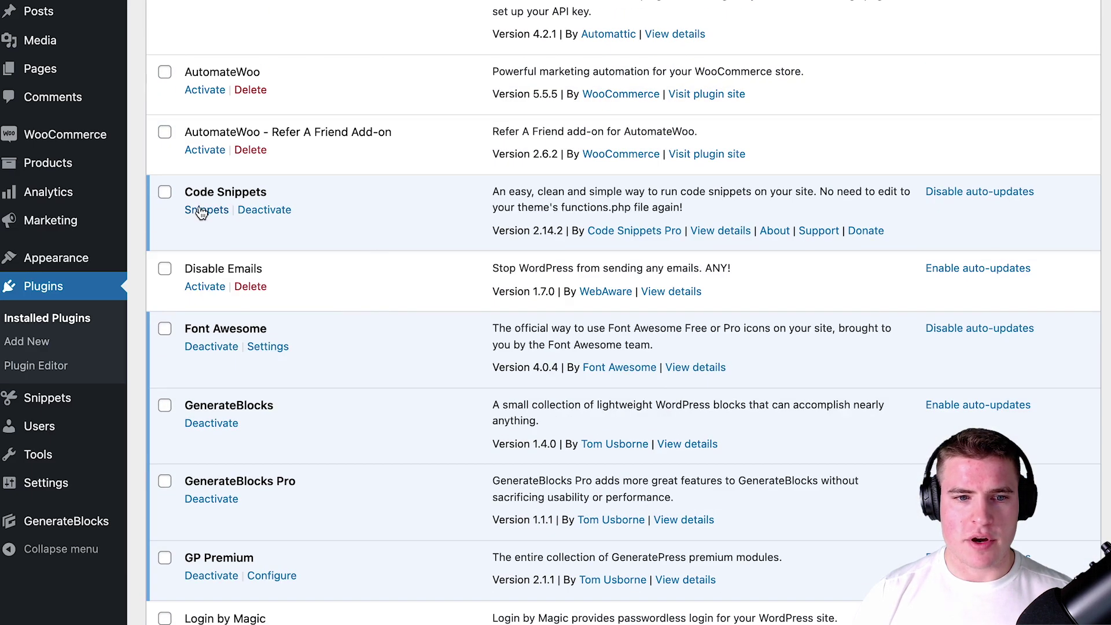
{"action": "left_click", "coordinate": [202, 211]}
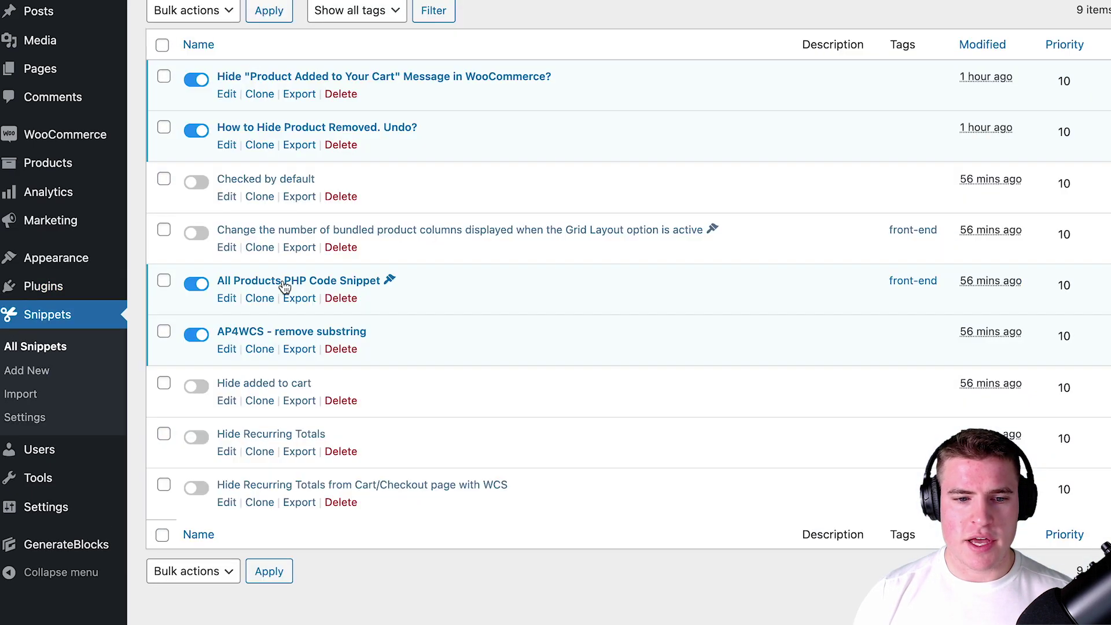
{"action": "left_click", "coordinate": [249, 485]}
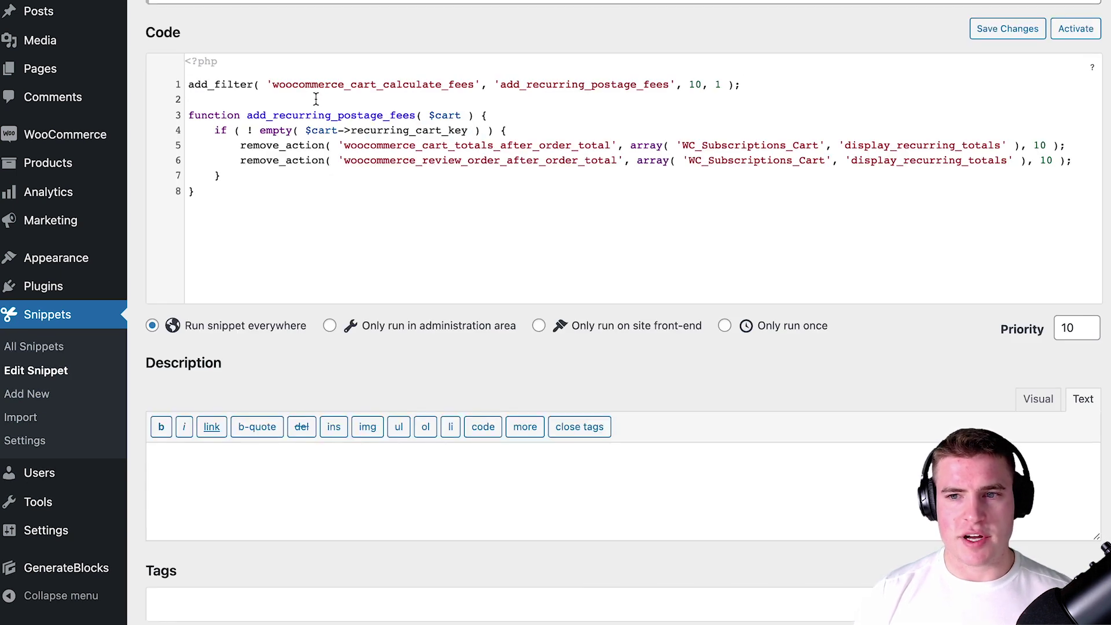
{"action": "left_click", "coordinate": [1075, 28]}
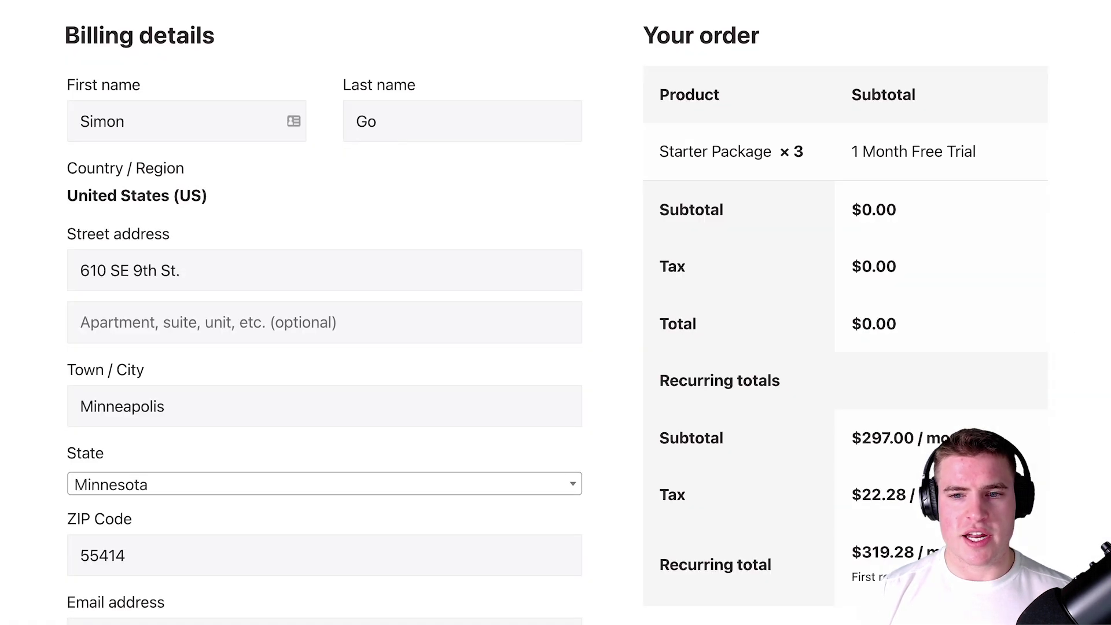
Confirm checkout no longer shows Recurring totals, then open a private Brave window
{"action": "scroll", "coordinate": [741, 263], "scroll_direction": "down", "scroll_amount": 1}
{"action": "triple_click", "coordinate": [756, 368]}
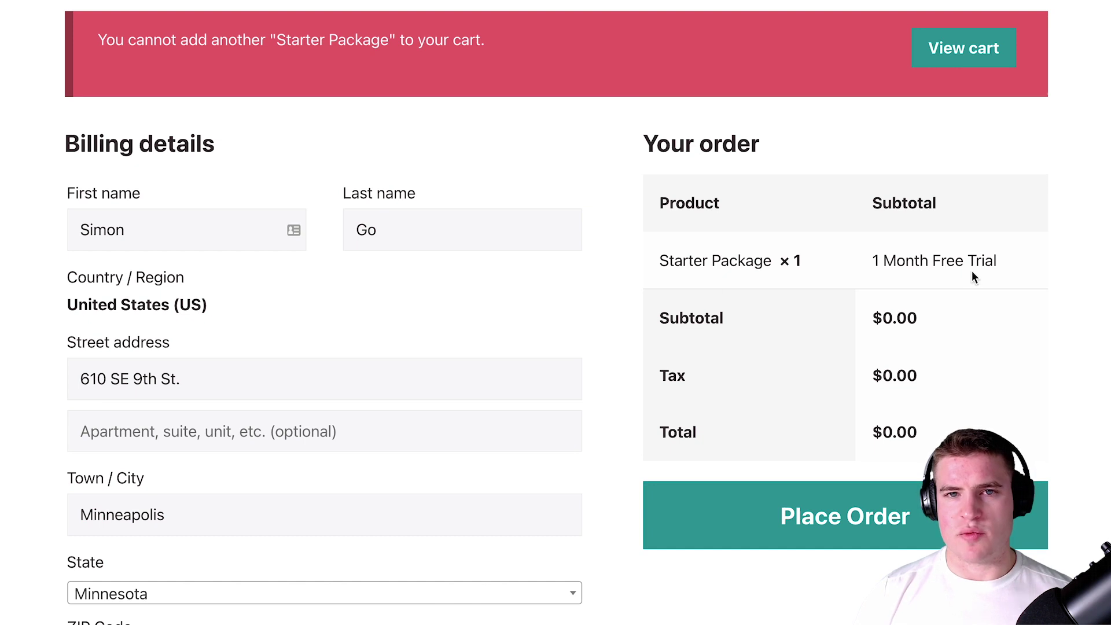
{"action": "scroll", "coordinate": [755, 294], "scroll_direction": "down", "scroll_amount": 2}
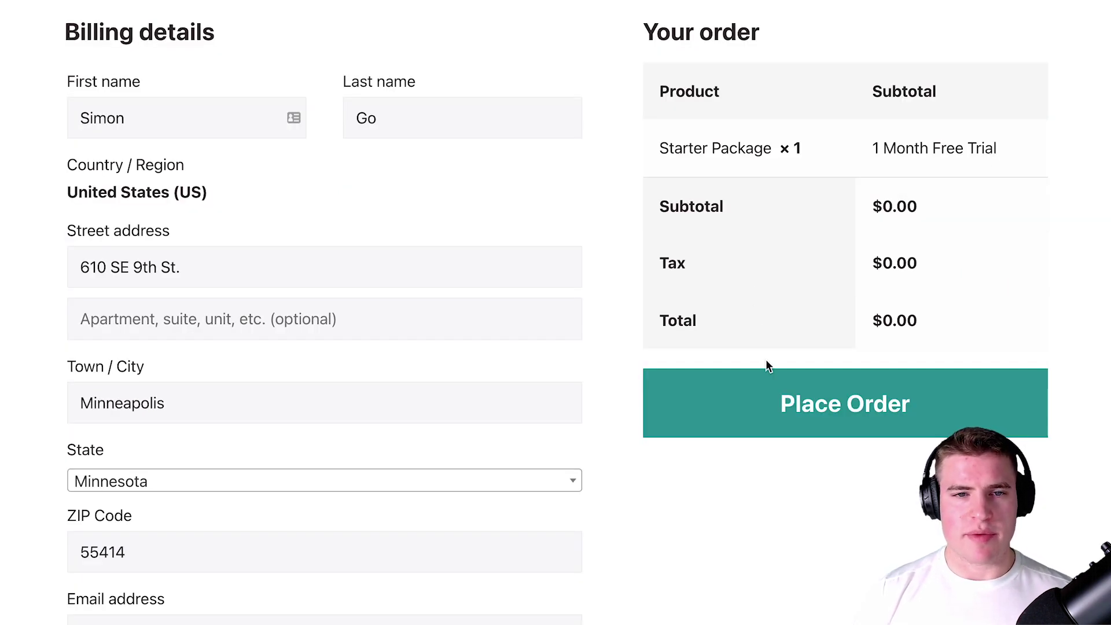
{"action": "key", "text": "super+shift+n"}
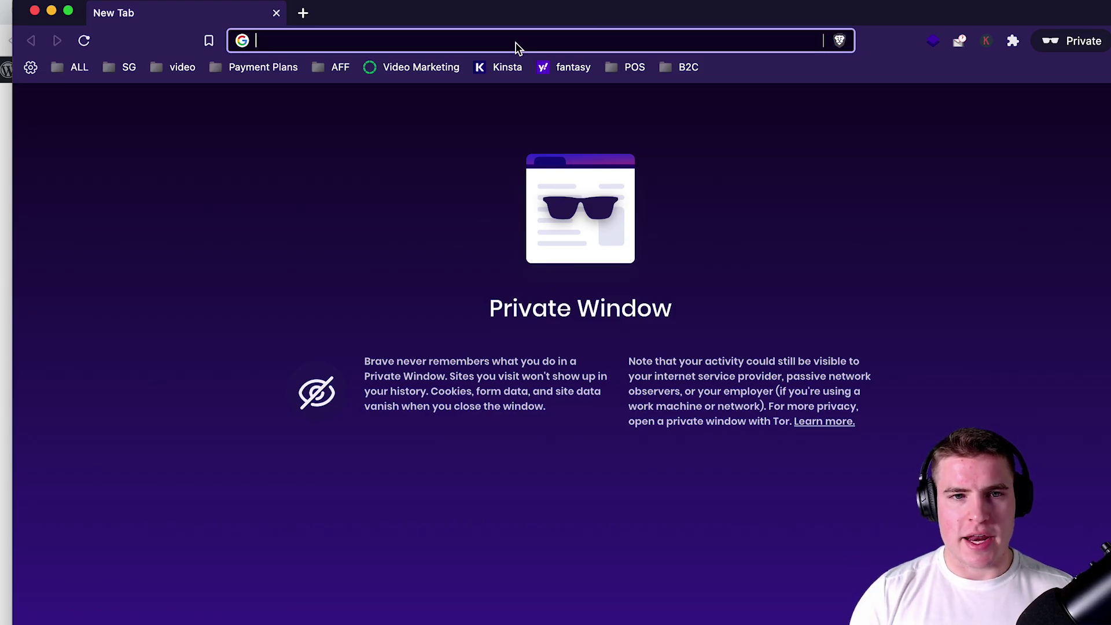
Load charliescoffeeco.com/plans in the private window and start the Starter plan free trial
{"action": "type", "text": "charliescoffeeco.com"}
{"action": "type", "text": "/plans"}
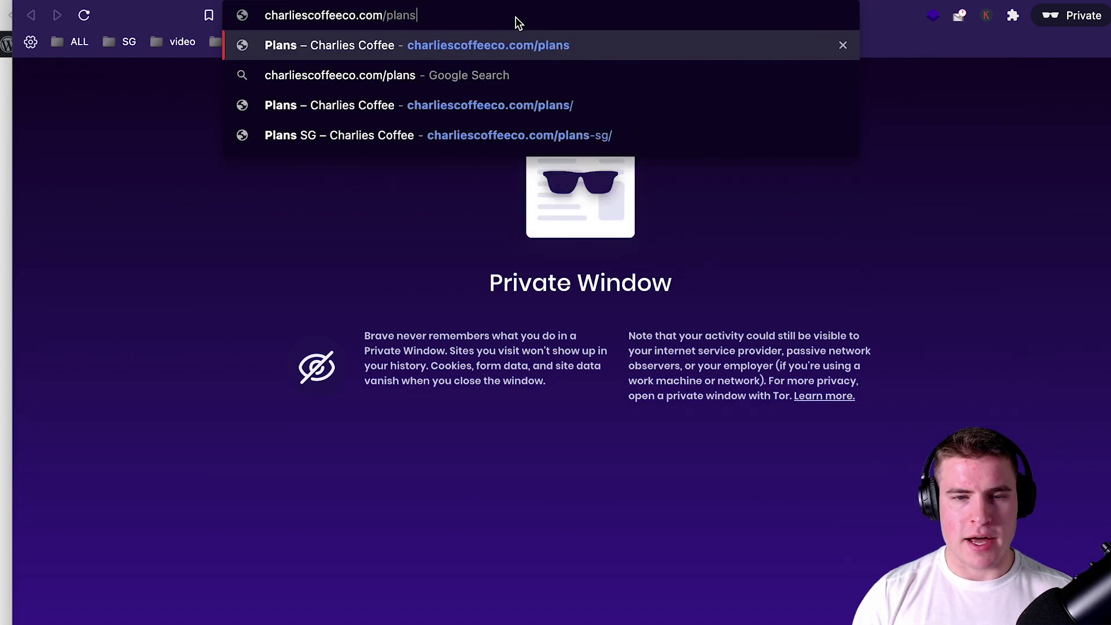
{"action": "key", "text": "Return"}
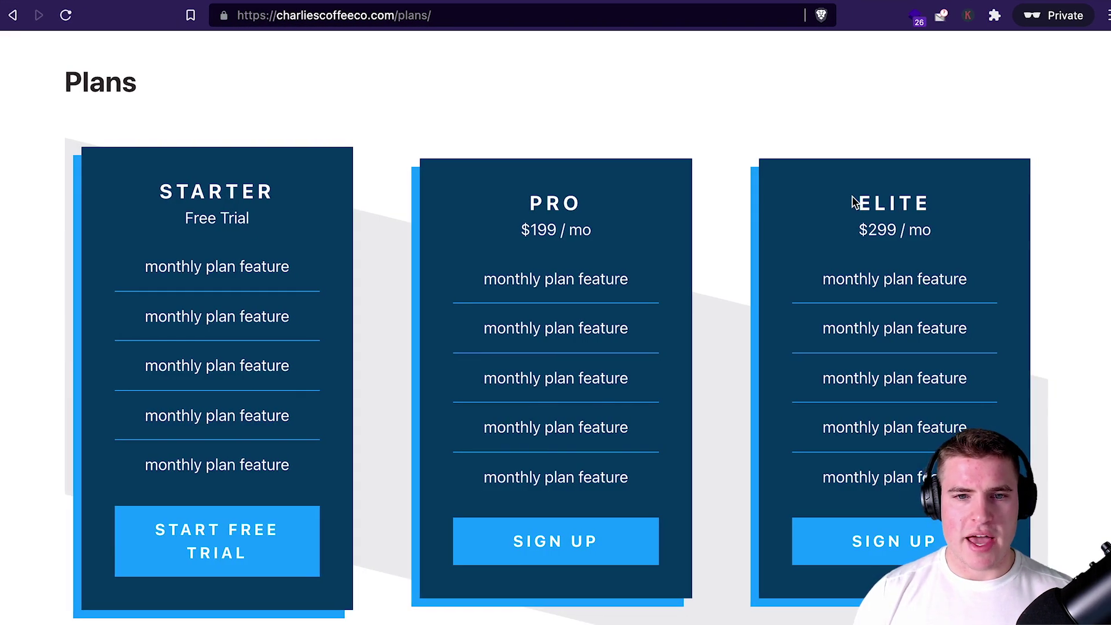
{"action": "left_click", "coordinate": [247, 528]}
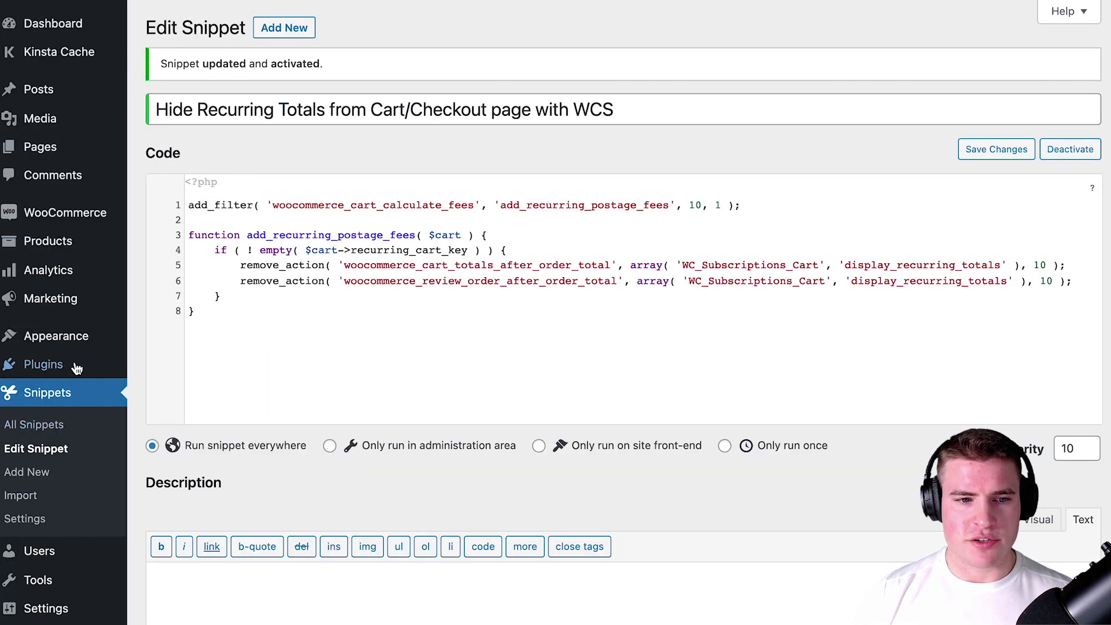
{"action": "mouse_move", "coordinate": [58, 364]}
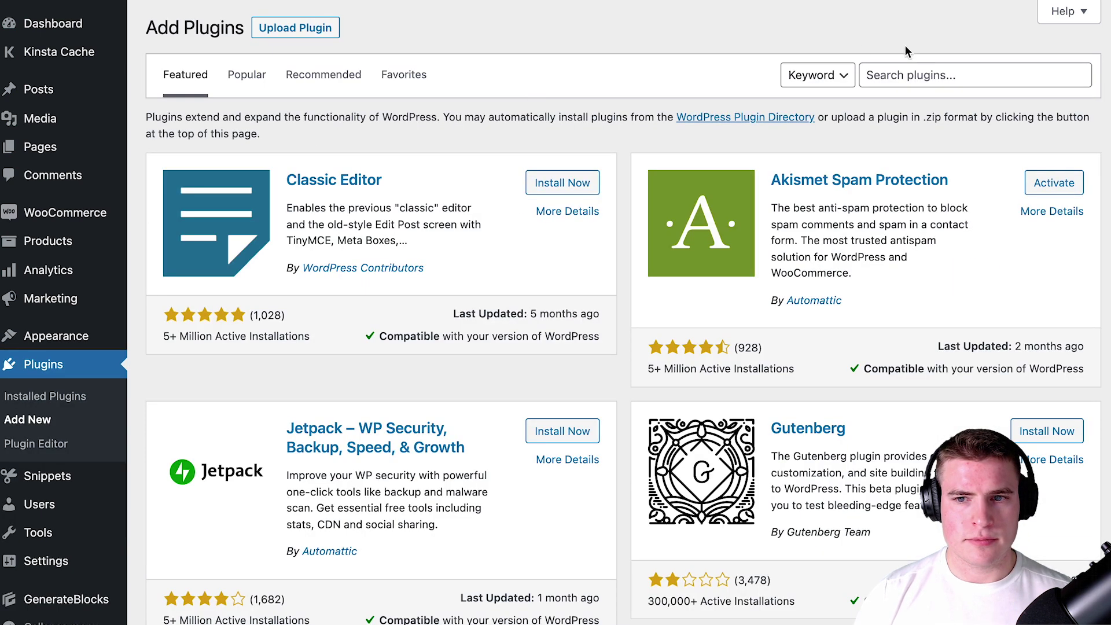
Search 'direct checkout woocommerce', then install and activate Direct Checkout for WooCommerce
{"action": "left_click", "coordinate": [905, 74]}
{"action": "type", "text": "direct checkout woocommerce"}
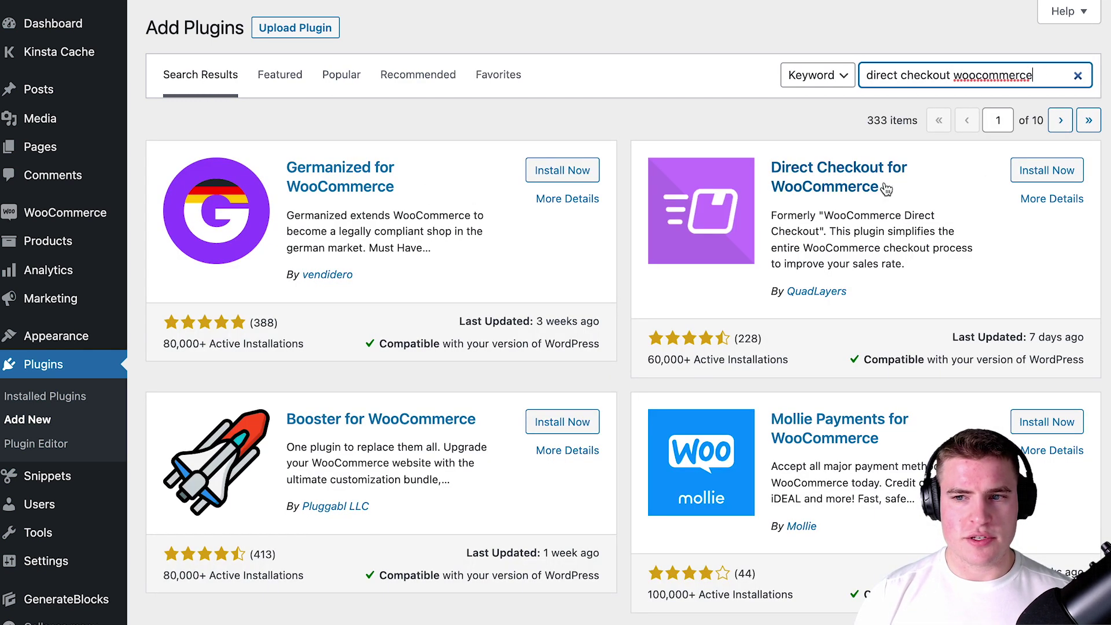
{"action": "left_click", "coordinate": [1057, 170]}
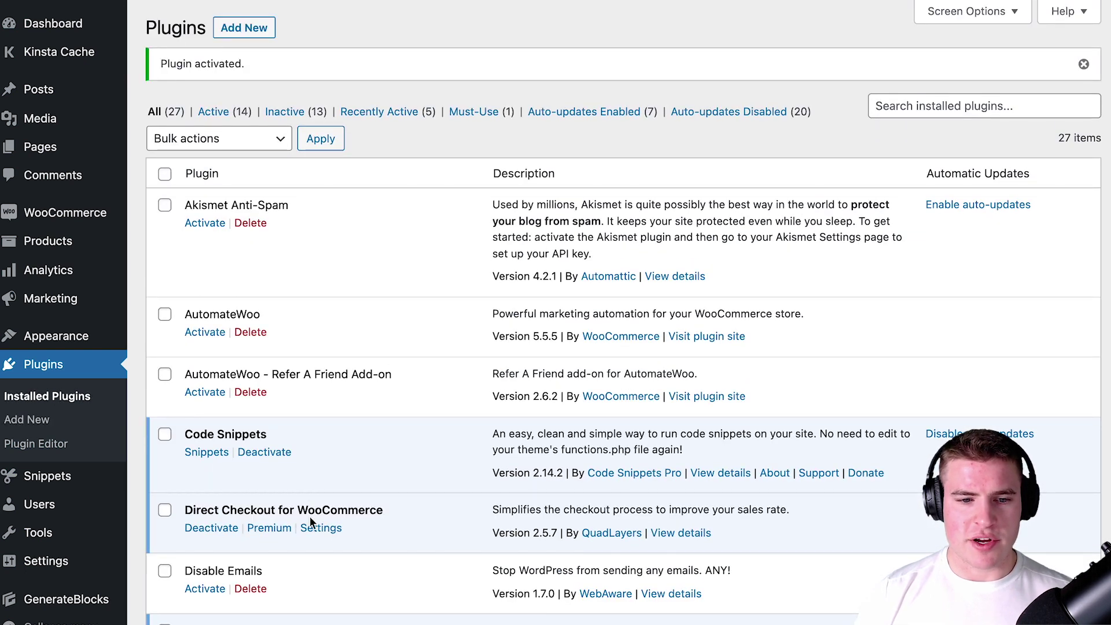
{"action": "left_click", "coordinate": [321, 527]}
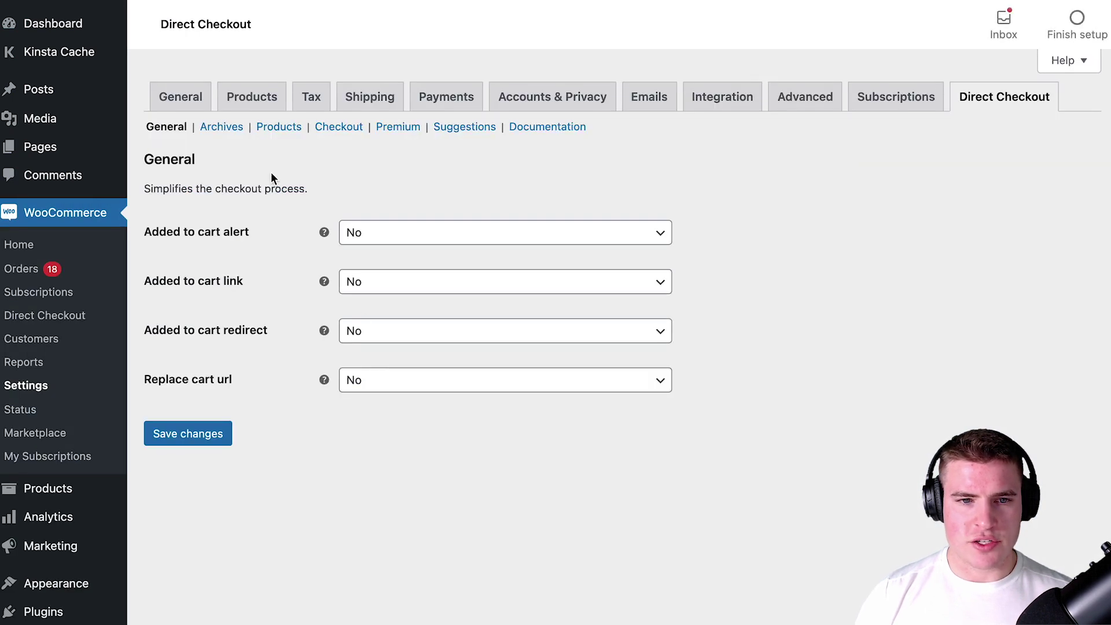
Open Direct Checkout's Checkout settings and re-add Phone to the Remove checkout fields list
{"action": "left_click", "coordinate": [335, 130]}
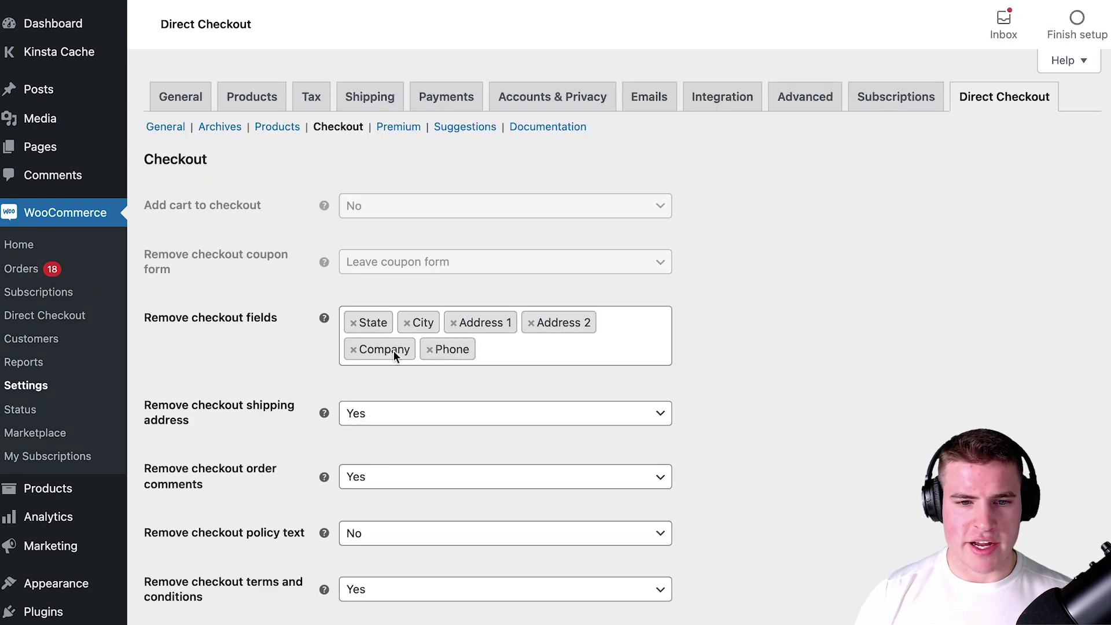
{"action": "left_click", "coordinate": [428, 350]}
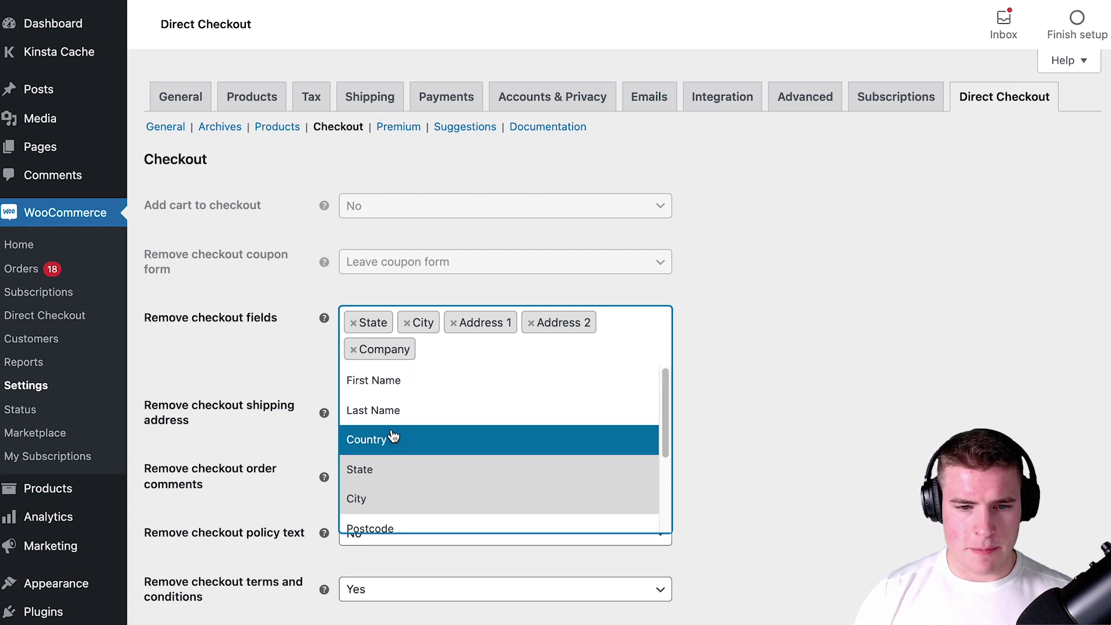
{"action": "scroll", "coordinate": [410, 449], "scroll_direction": "down", "scroll_amount": 3}
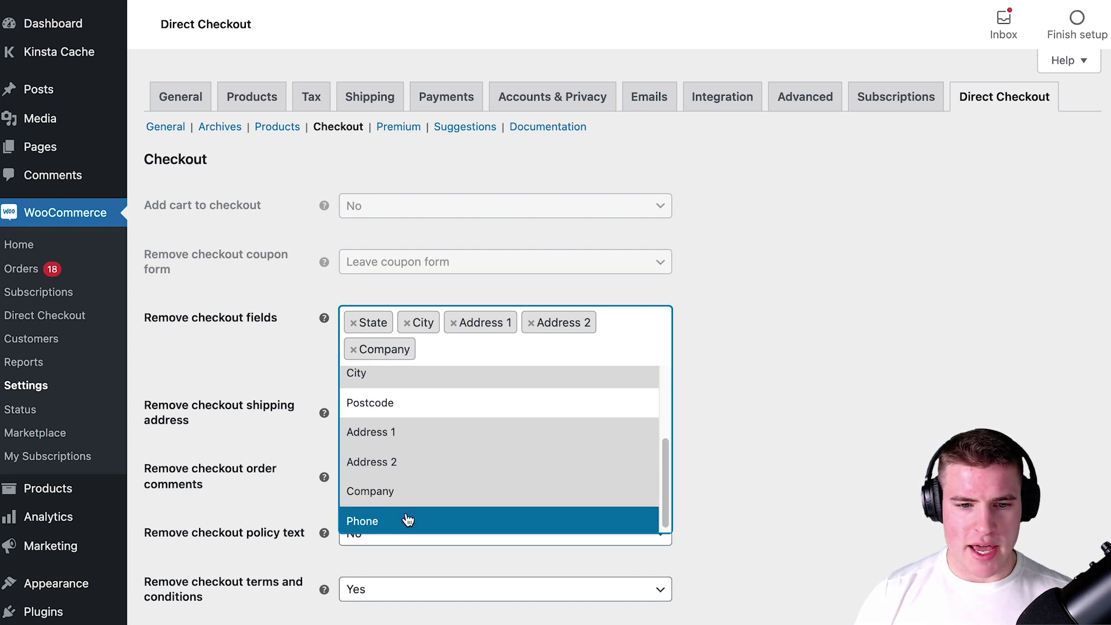
{"action": "left_click", "coordinate": [409, 517]}
{"action": "scroll", "coordinate": [749, 404], "scroll_direction": "down", "scroll_amount": 2}
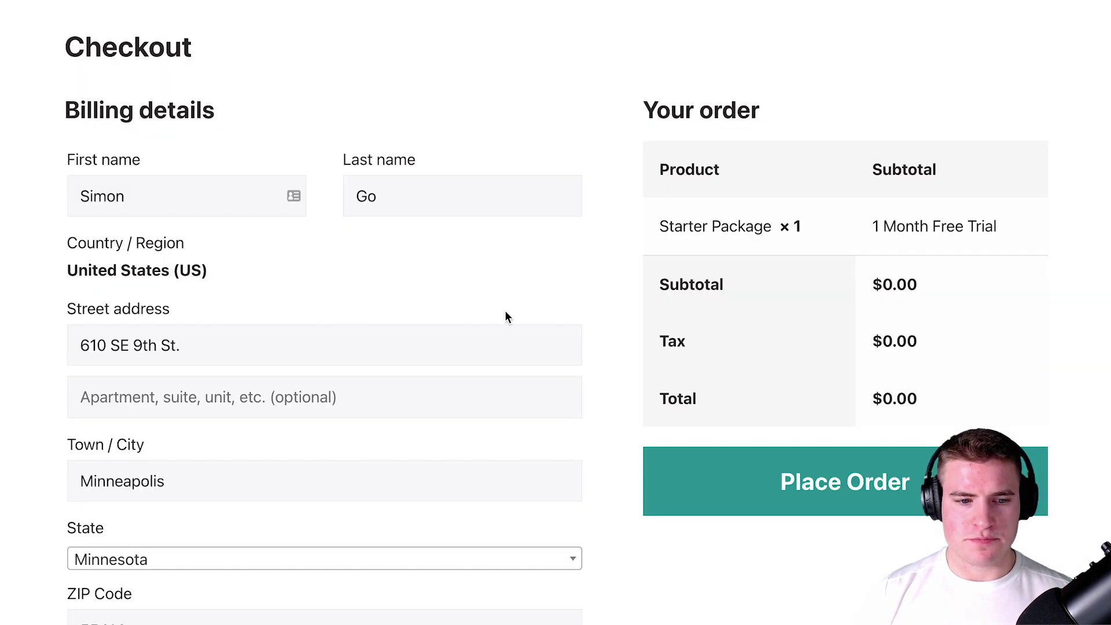
{"action": "scroll", "coordinate": [505, 312], "scroll_direction": "down", "scroll_amount": 3}
{"action": "scroll", "coordinate": [501, 367], "scroll_direction": "up", "scroll_amount": 3}
{"action": "scroll", "coordinate": [501, 367], "scroll_direction": "up", "scroll_amount": 1}
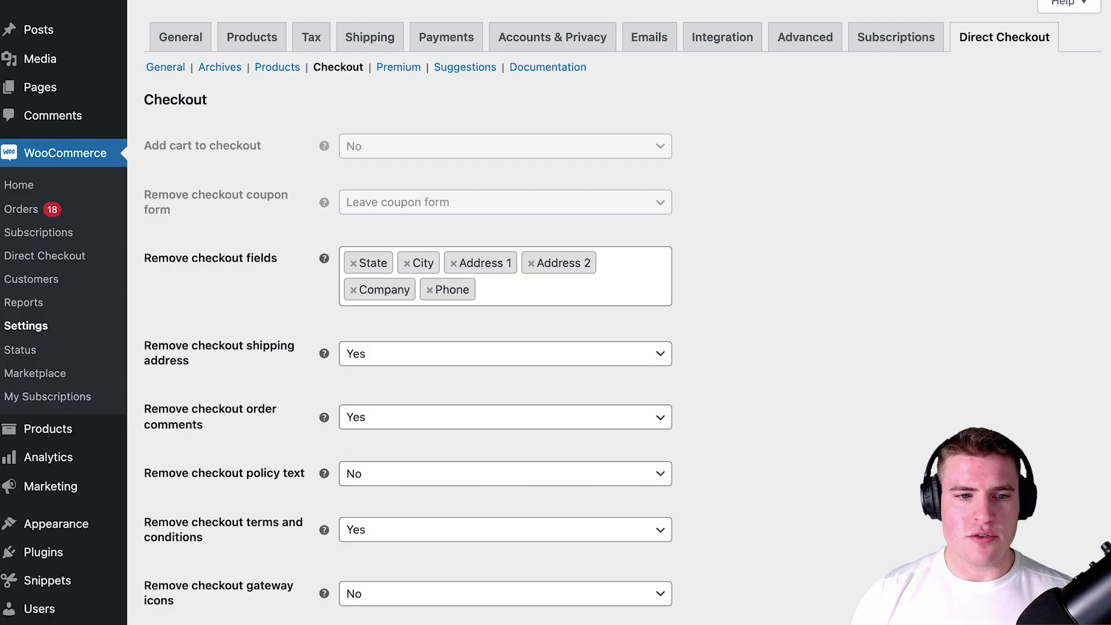
Activate the AutomateWoo plugin and start a new workflow titled 'Upcoming Renewal Payment'
{"action": "mouse_move", "coordinate": [82, 557]}
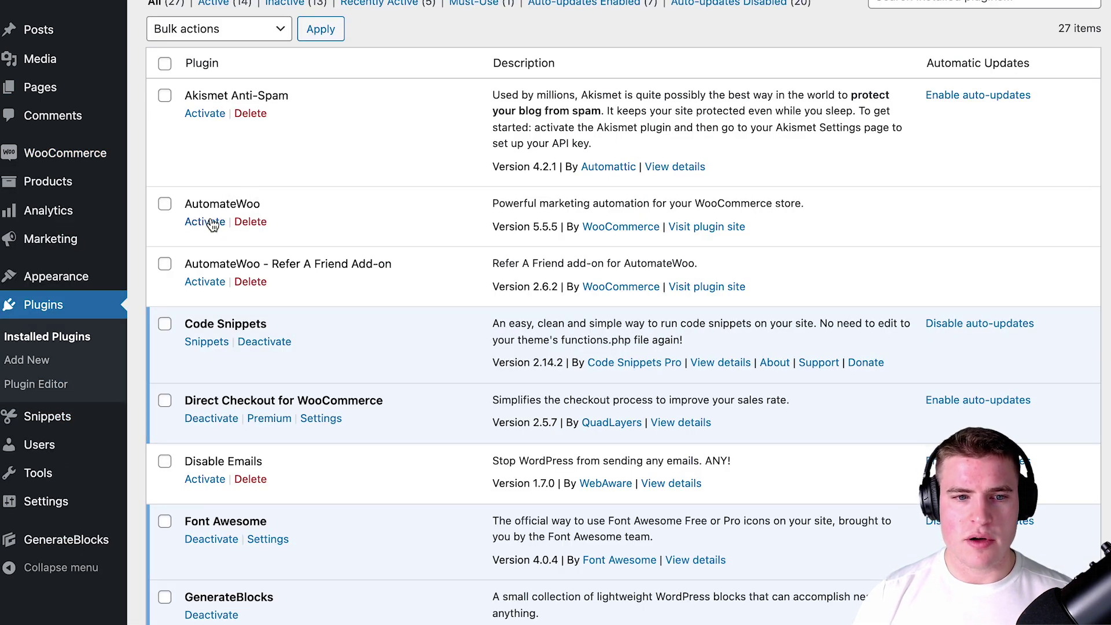
{"action": "left_click", "coordinate": [224, 221]}
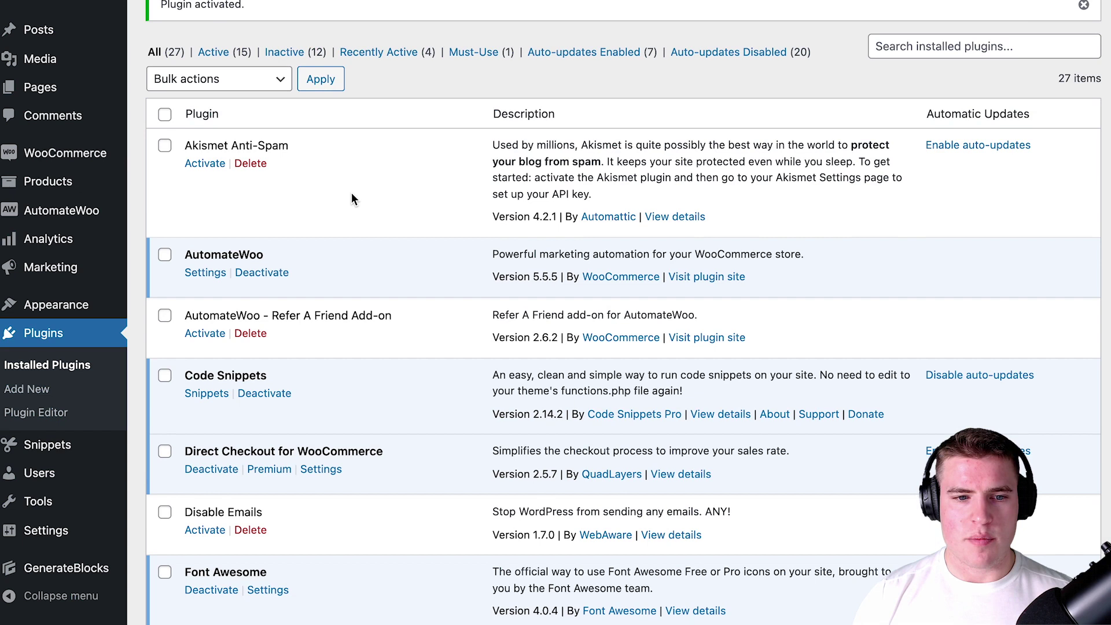
{"action": "mouse_move", "coordinate": [115, 211]}
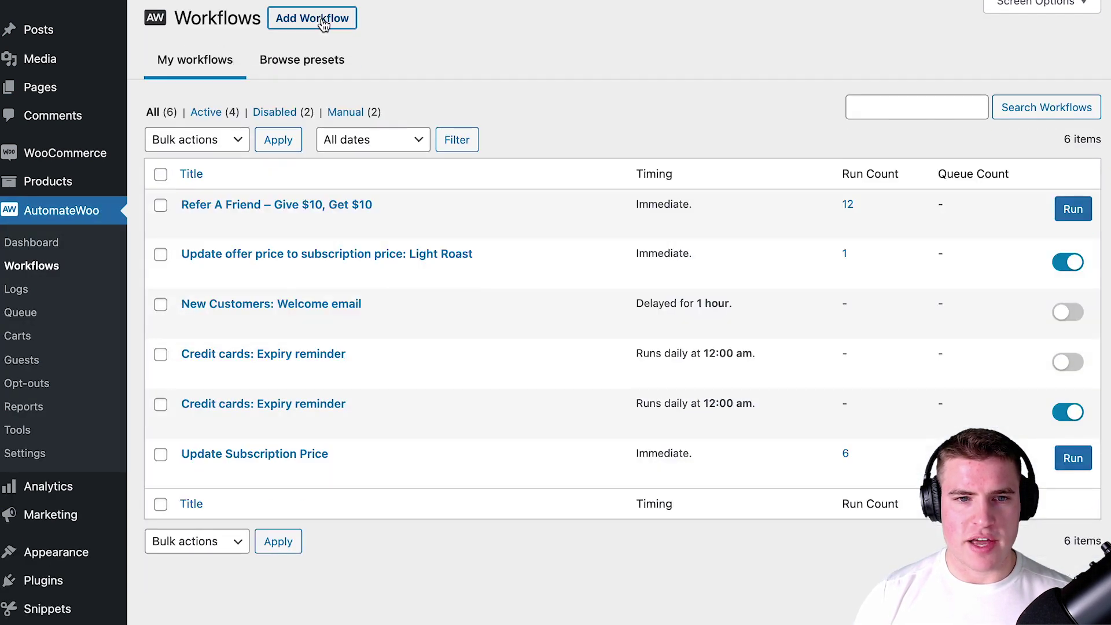
{"action": "left_click", "coordinate": [323, 21]}
{"action": "type", "text": "Upcoming Renewal Payment"}
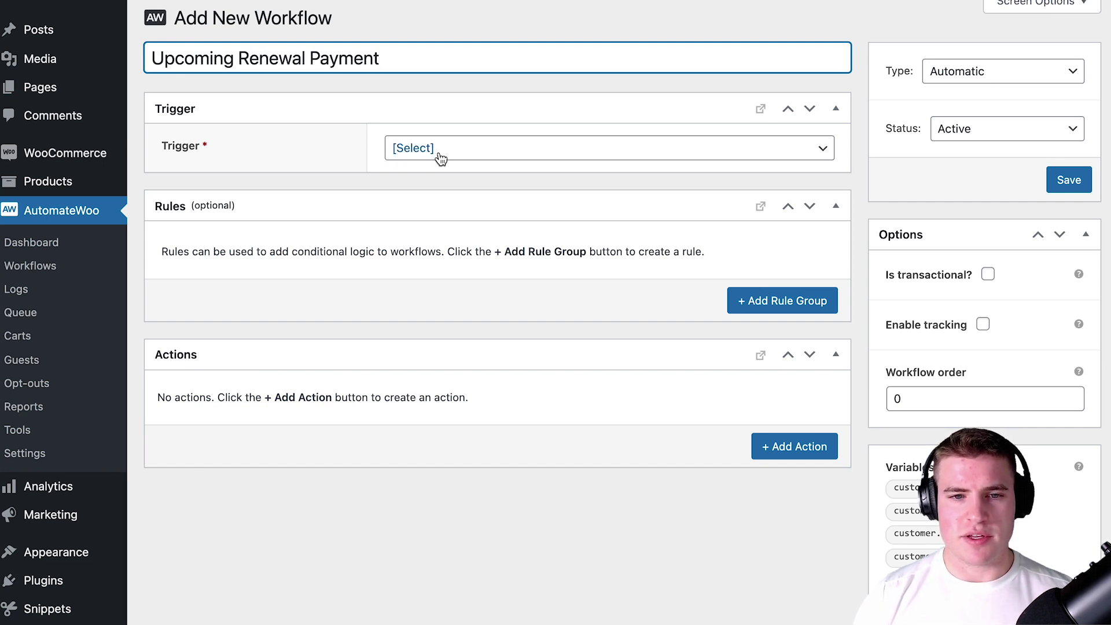
Set the trigger to Subscription Before Renewal, 7 days ahead, limited to the Starter Package product
{"action": "left_click", "coordinate": [440, 159]}
{"action": "scroll", "coordinate": [523, 363], "scroll_direction": "down", "scroll_amount": 6}
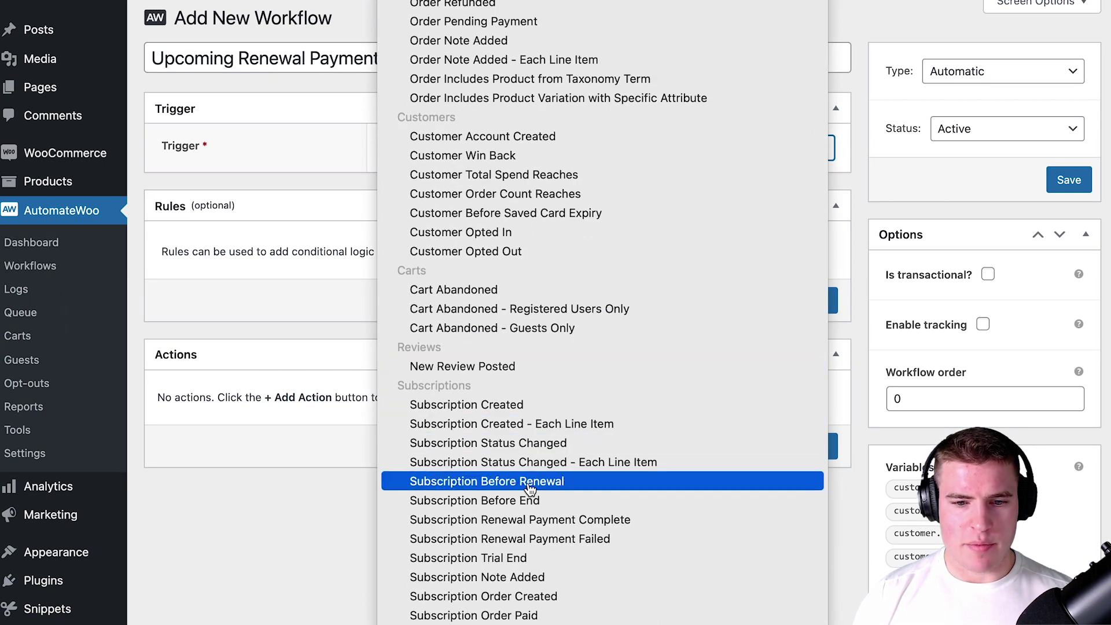
{"action": "left_click", "coordinate": [530, 489]}
{"action": "left_click", "coordinate": [430, 285]}
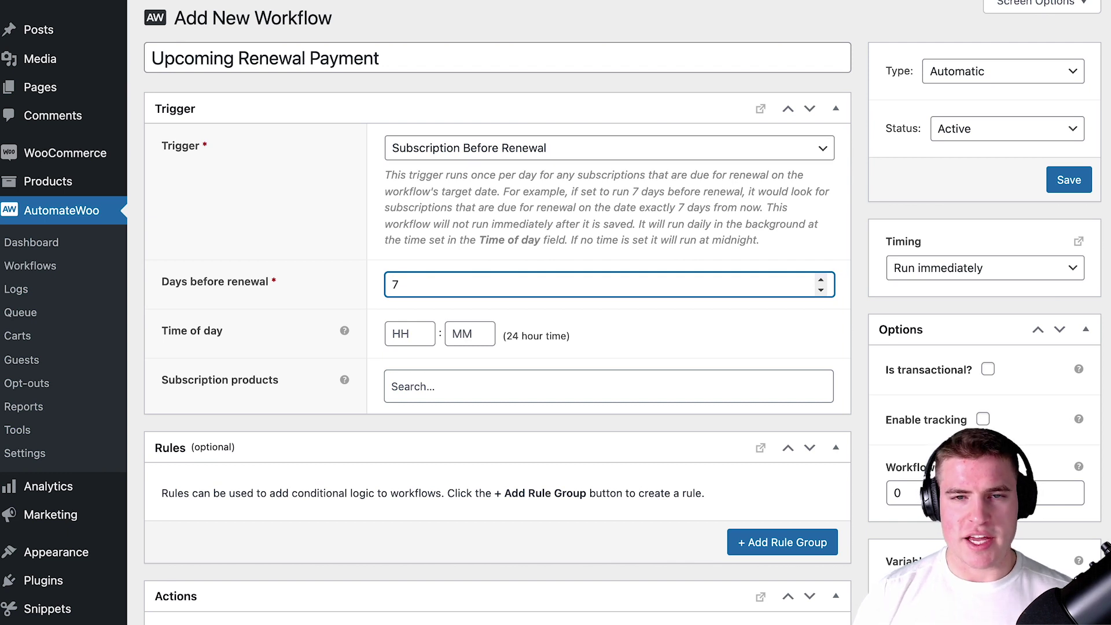
{"action": "scroll", "coordinate": [441, 347], "scroll_direction": "down", "scroll_amount": 2}
{"action": "left_click", "coordinate": [442, 325]}
{"action": "type", "text": "starter pl"}
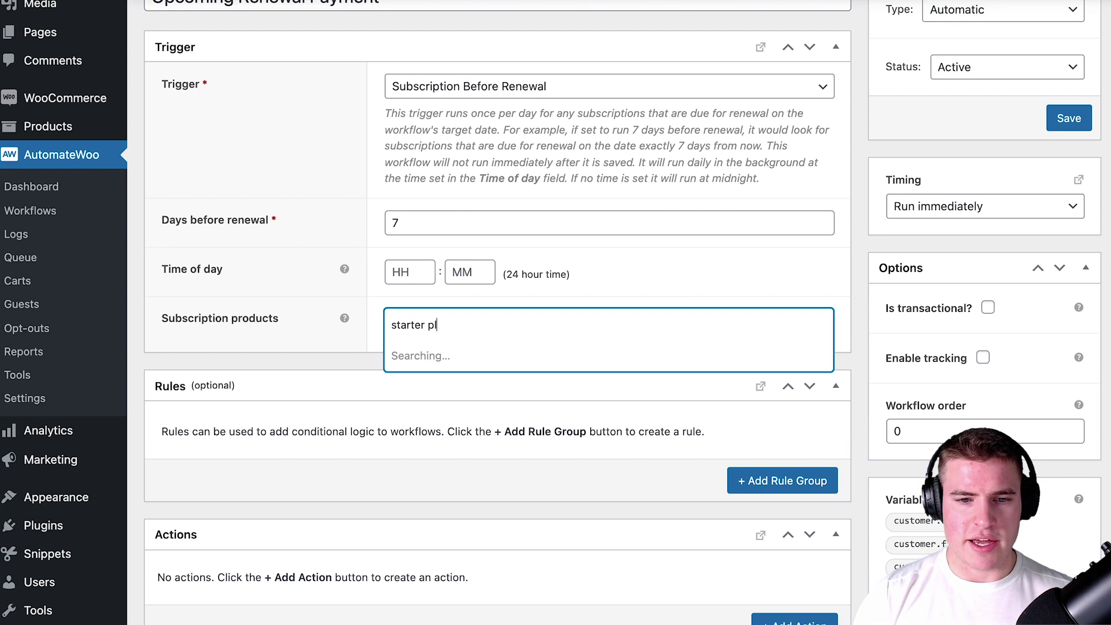
{"action": "type", "text": "an"}
{"action": "key", "text": "BackSpace"}
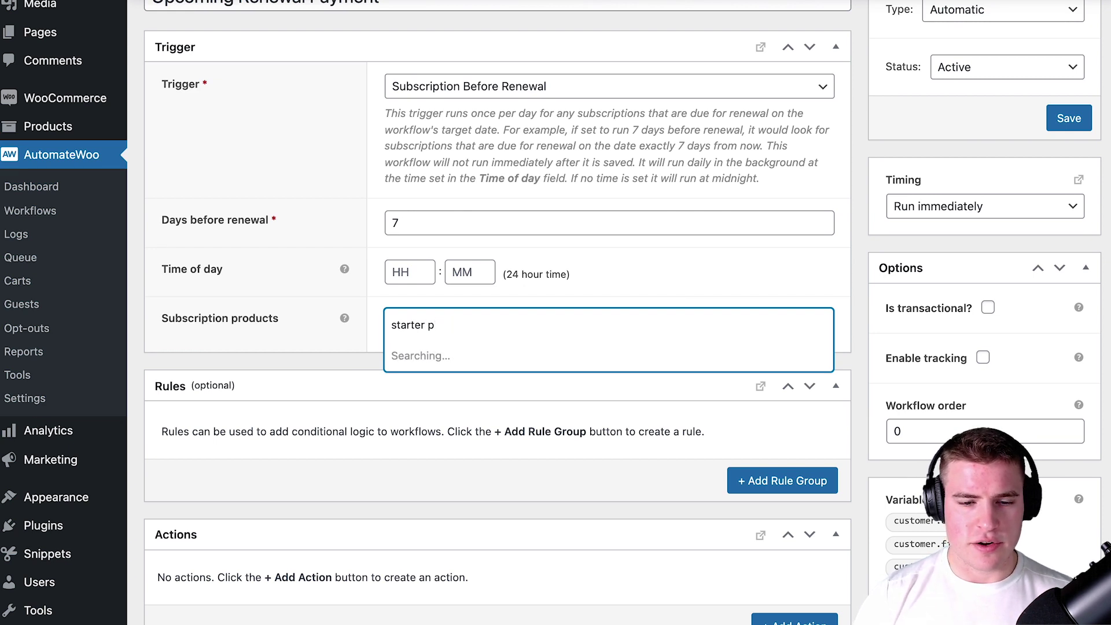
{"action": "left_click", "coordinate": [454, 385]}
Add and then discard an empty rule group, and add a new blank action
{"action": "scroll", "coordinate": [437, 376], "scroll_direction": "down", "scroll_amount": 1}
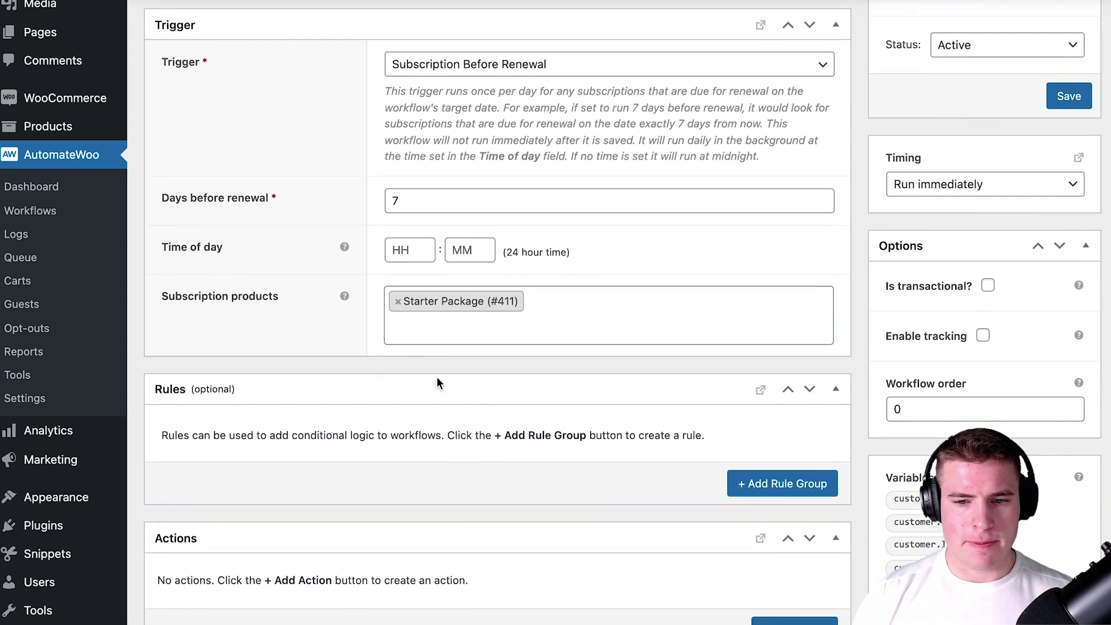
{"action": "scroll", "coordinate": [437, 382], "scroll_direction": "down", "scroll_amount": 3}
{"action": "left_click", "coordinate": [737, 405]}
{"action": "left_click", "coordinate": [311, 358]}
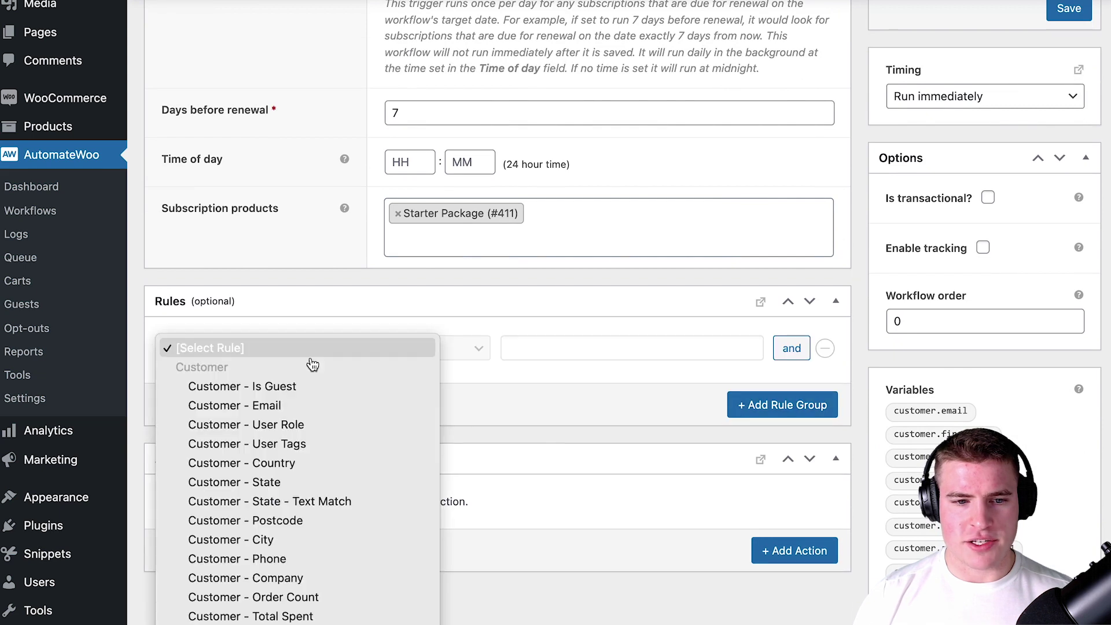
{"action": "scroll", "coordinate": [362, 427], "scroll_direction": "down", "scroll_amount": 10}
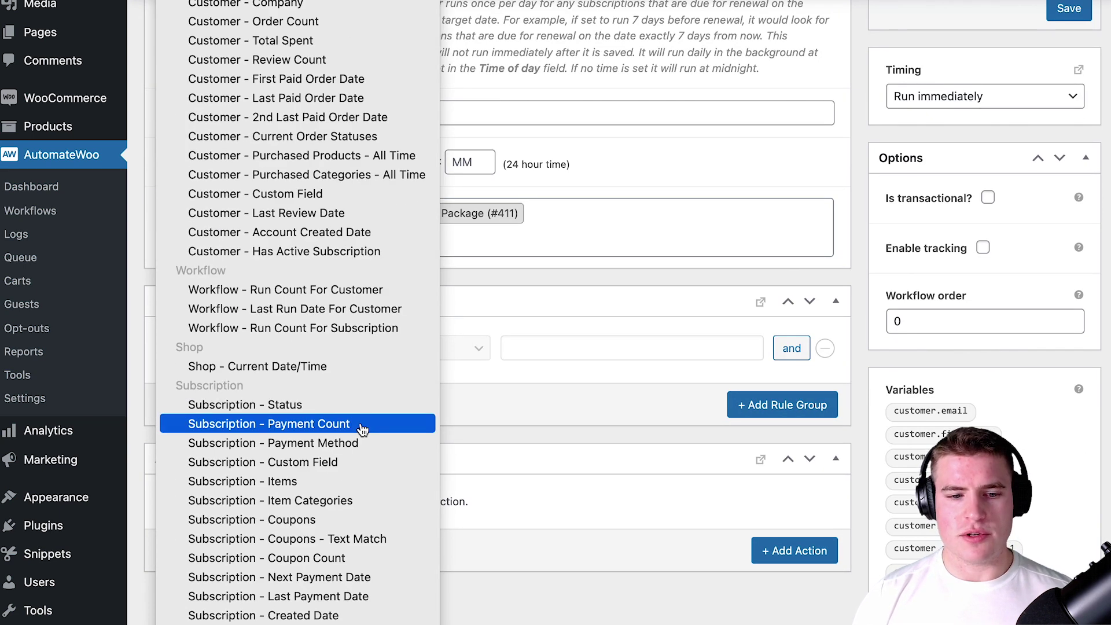
{"action": "left_click", "coordinate": [566, 377]}
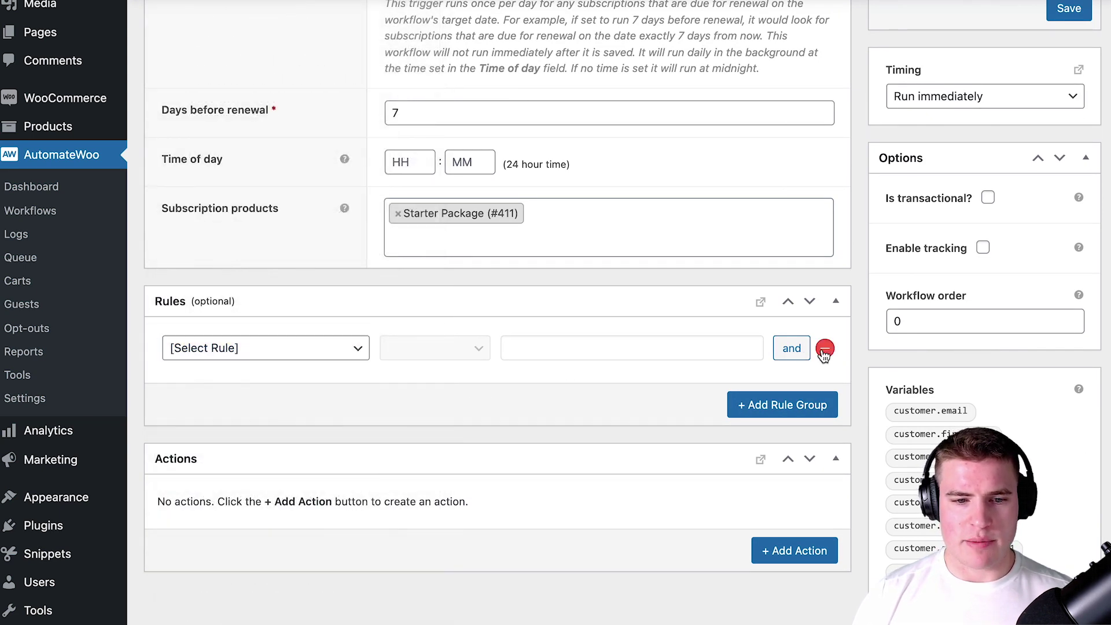
{"action": "left_click", "coordinate": [824, 350]}
{"action": "left_click", "coordinate": [776, 454]}
{"action": "left_click", "coordinate": [452, 459]}
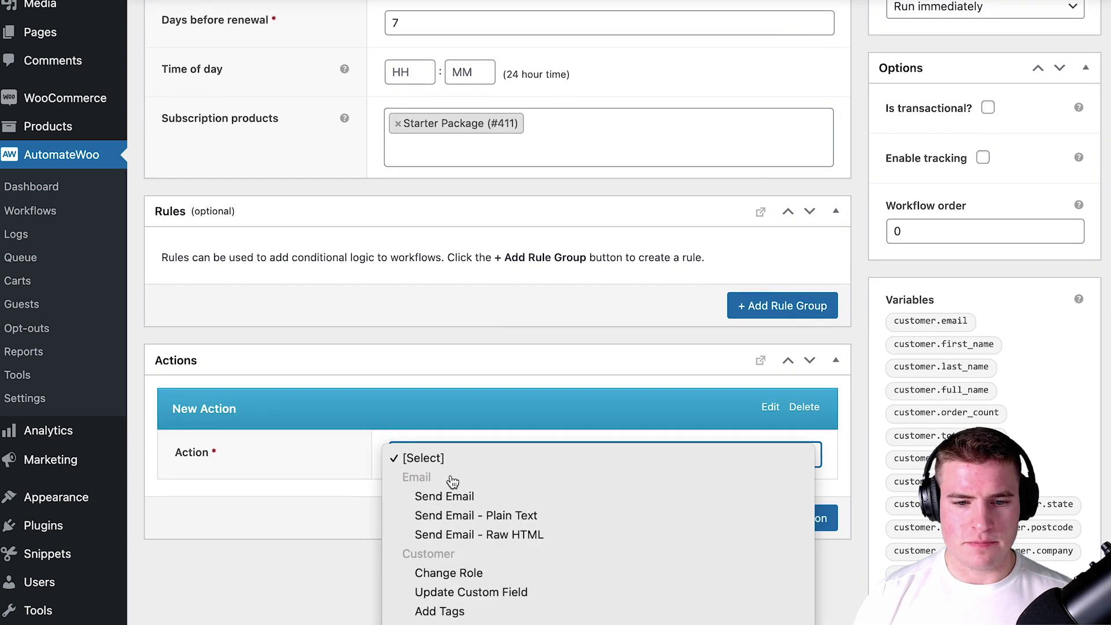
Make the action Send Email to the customer.email variable with subject 'Upcoming Renewal Payment'
{"action": "left_click", "coordinate": [452, 495]}
{"action": "scroll", "coordinate": [476, 431], "scroll_direction": "down", "scroll_amount": 3}
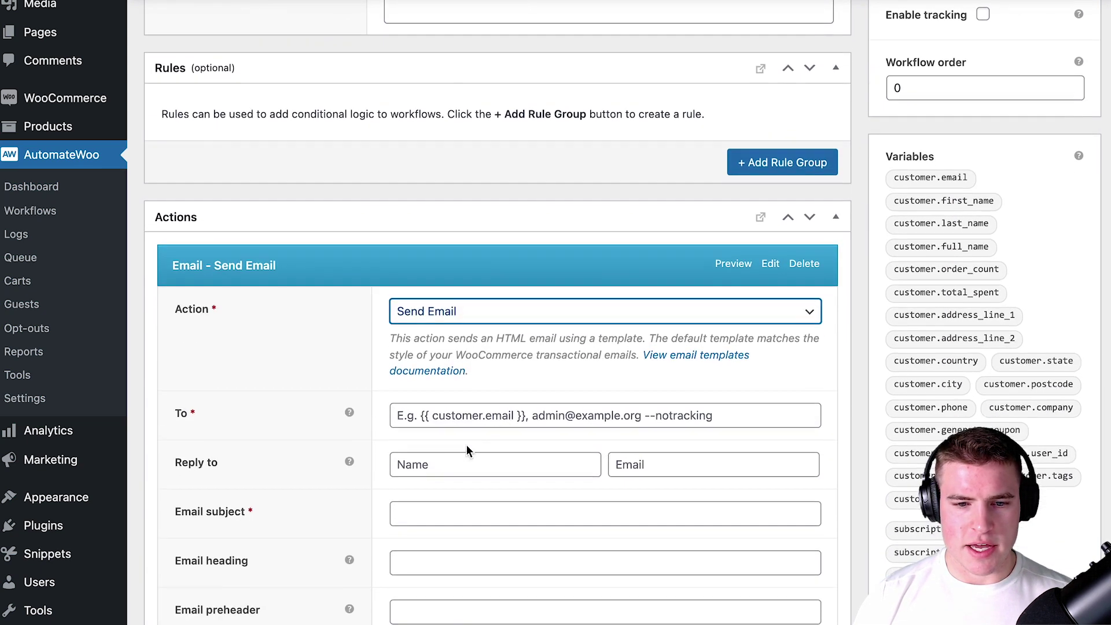
{"action": "left_click", "coordinate": [928, 177]}
{"action": "left_click", "coordinate": [650, 414]}
{"action": "left_click", "coordinate": [783, 212]}
{"action": "left_click", "coordinate": [471, 271]}
{"action": "type", "text": "{{ customer.email }}"}
{"action": "scroll", "coordinate": [475, 309], "scroll_direction": "down", "scroll_amount": 2}
{"action": "left_click", "coordinate": [436, 270]}
{"action": "type", "text": "Upcoming Re"}
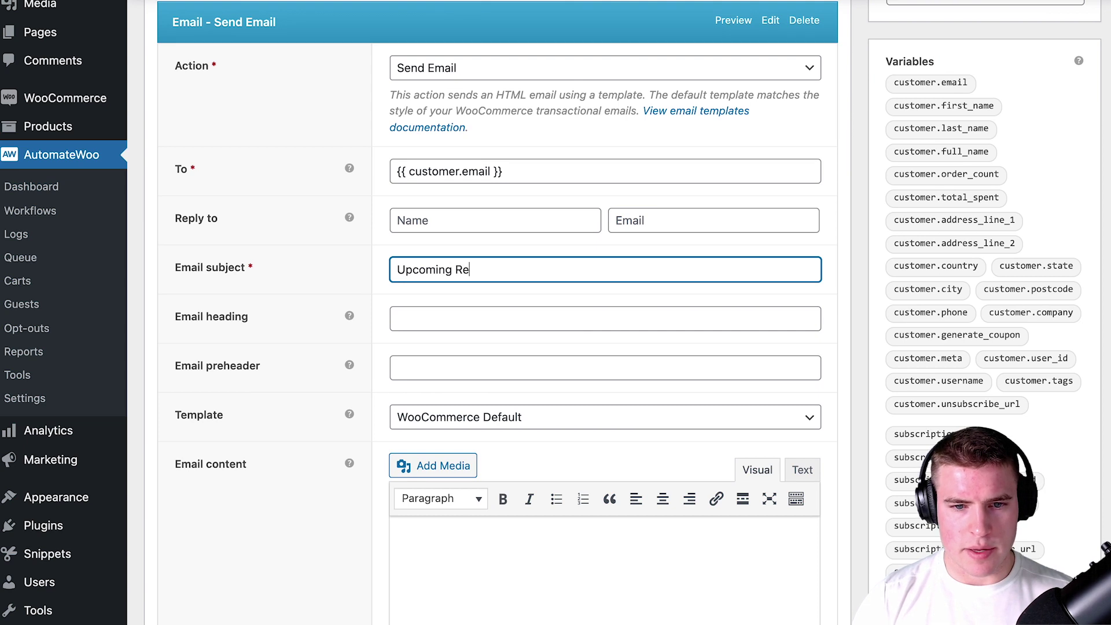
{"action": "type", "text": "newal Payment"}
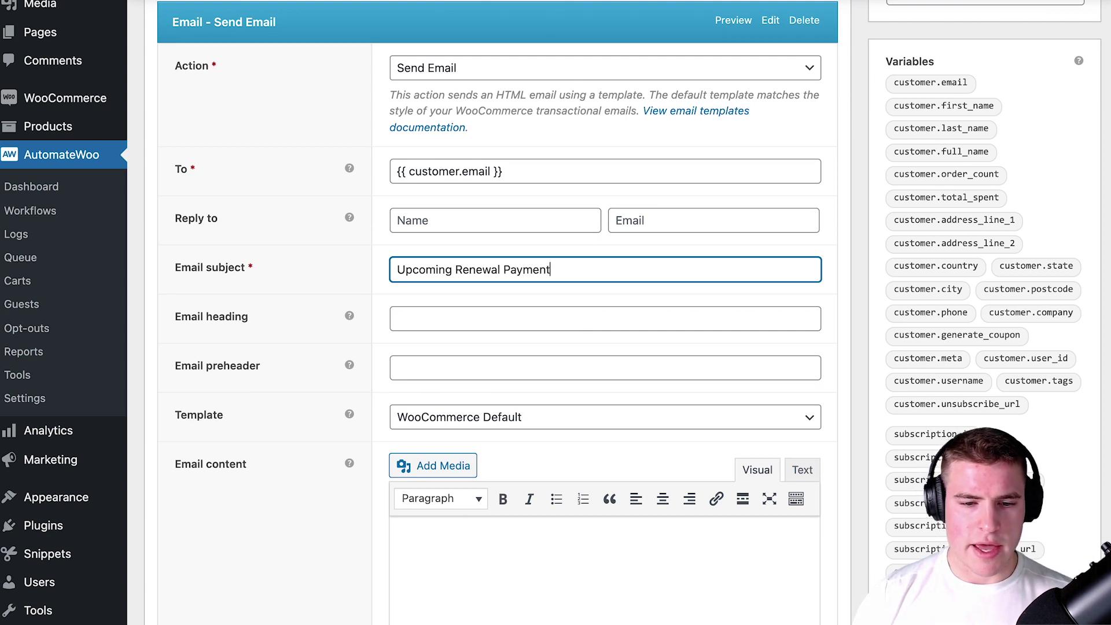
Start the body with 'Hey' plus the first_name variable, then 'You have an upcoming payment for X on Y.'
{"action": "scroll", "coordinate": [426, 474], "scroll_direction": "down", "scroll_amount": 1}
{"action": "left_click", "coordinate": [443, 528]}
{"action": "type", "text": "Hey"}
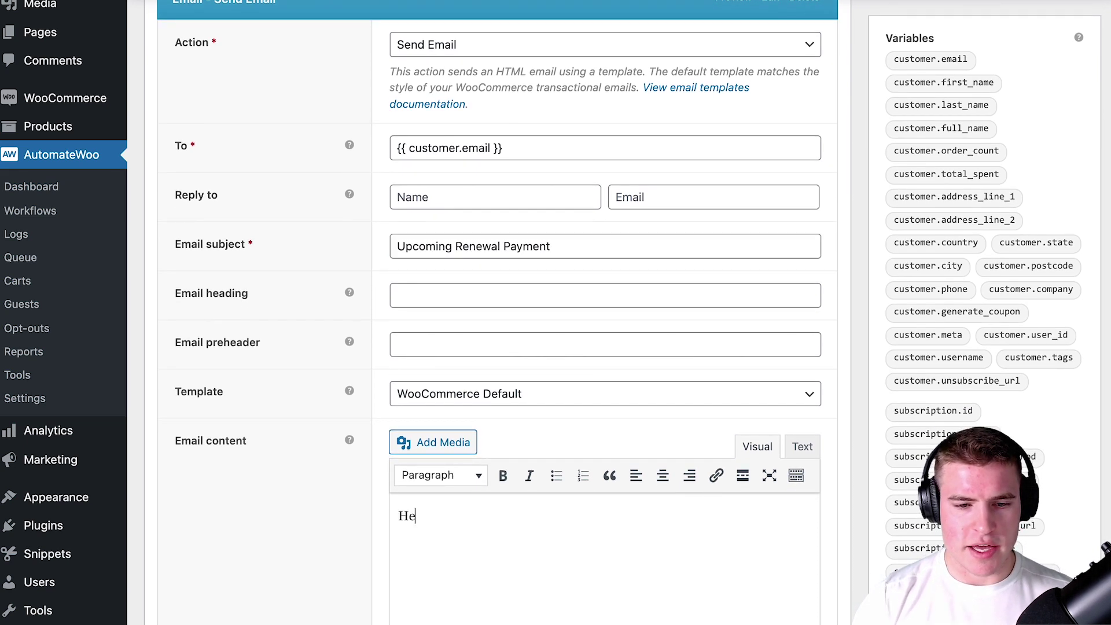
{"action": "left_click", "coordinate": [916, 83]}
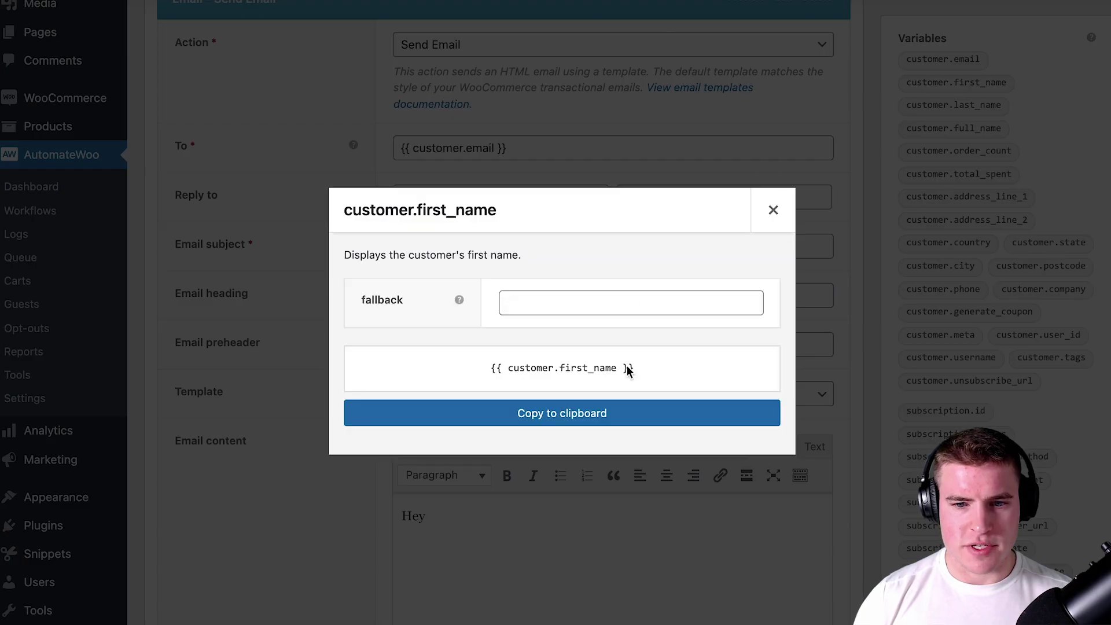
{"action": "left_click", "coordinate": [637, 412]}
{"action": "left_click", "coordinate": [513, 506]}
{"action": "type", "text": "{{ customer.first_name }}"}
{"action": "type", "text": ","}
{"action": "key", "text": "Return"}
{"action": "key", "text": "Return"}
{"action": "key", "text": "BackSpace"}
{"action": "type", "text": "You have an upcoming payment for X on Y."}
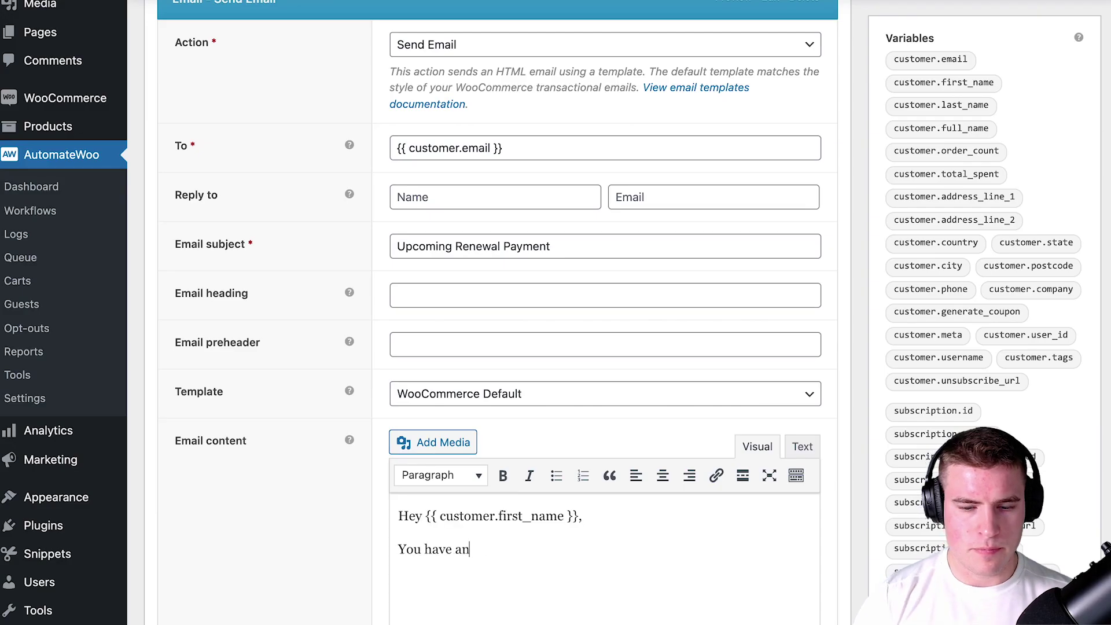
Add 'Please add your payment method here:' and replace X with the subscription.total variable
{"action": "key", "text": "Return"}
{"action": "type", "text": "Please add your payment method here:"}
{"action": "double_click", "coordinate": [614, 549]}
{"action": "key", "text": "BackSpace"}
{"action": "scroll", "coordinate": [845, 480], "scroll_direction": "down", "scroll_amount": 2}
{"action": "scroll", "coordinate": [845, 477], "scroll_direction": "down", "scroll_amount": 1}
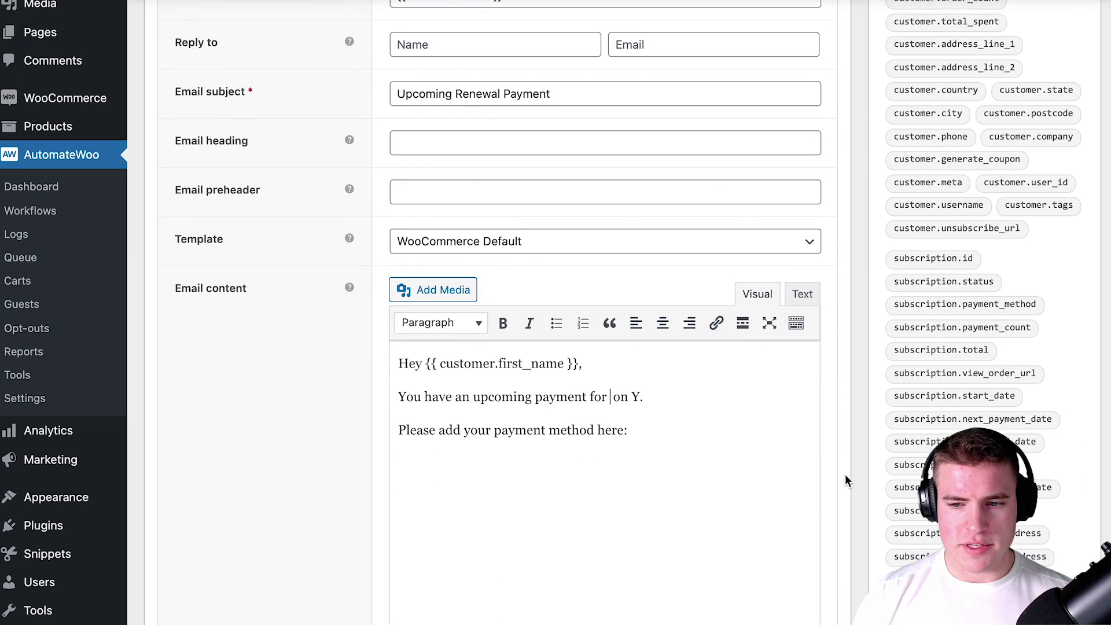
{"action": "scroll", "coordinate": [842, 434], "scroll_direction": "down", "scroll_amount": 1}
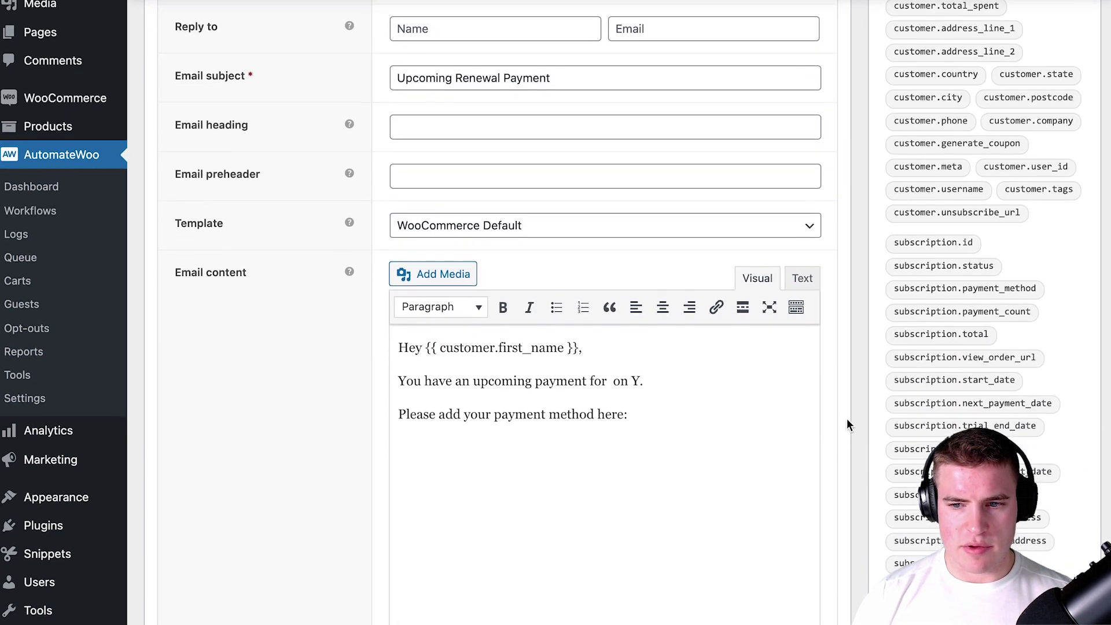
{"action": "left_click", "coordinate": [902, 342]}
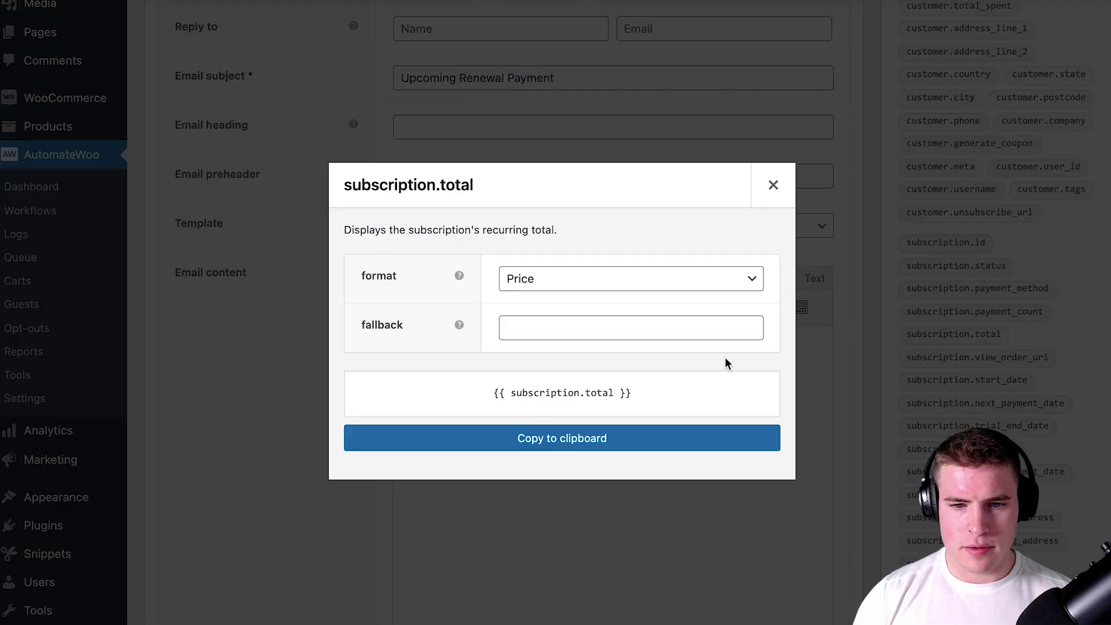
{"action": "left_click", "coordinate": [682, 446]}
{"action": "left_click", "coordinate": [610, 381]}
{"action": "key", "text": "ctrl+v"}
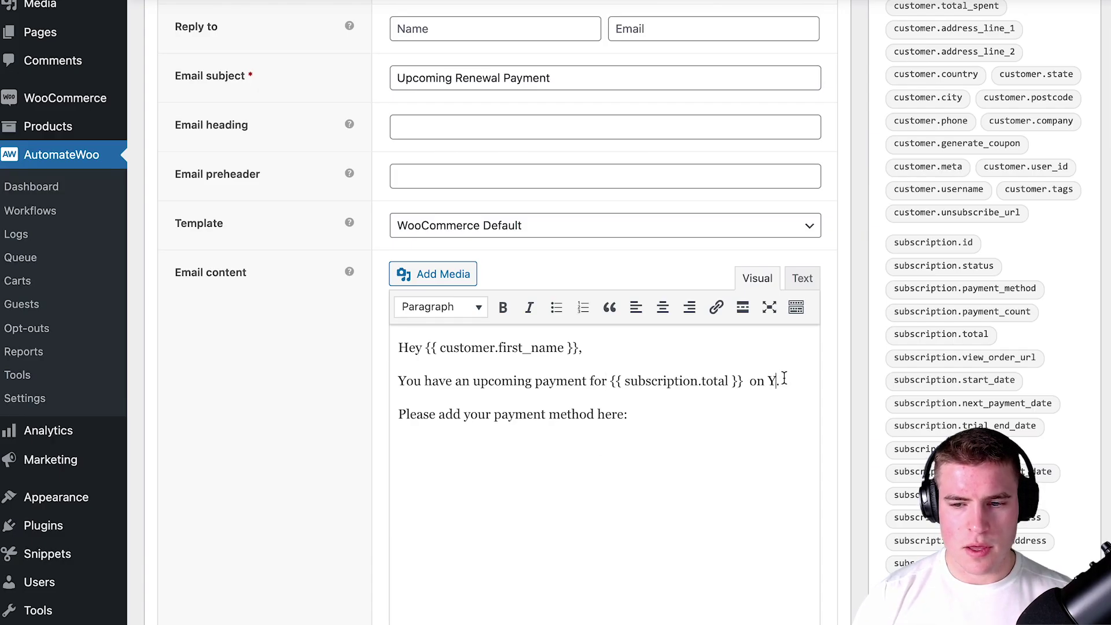
Insert the next_payment_date variable in m/d/Y format after 'on'
{"action": "left_click", "coordinate": [919, 402]}
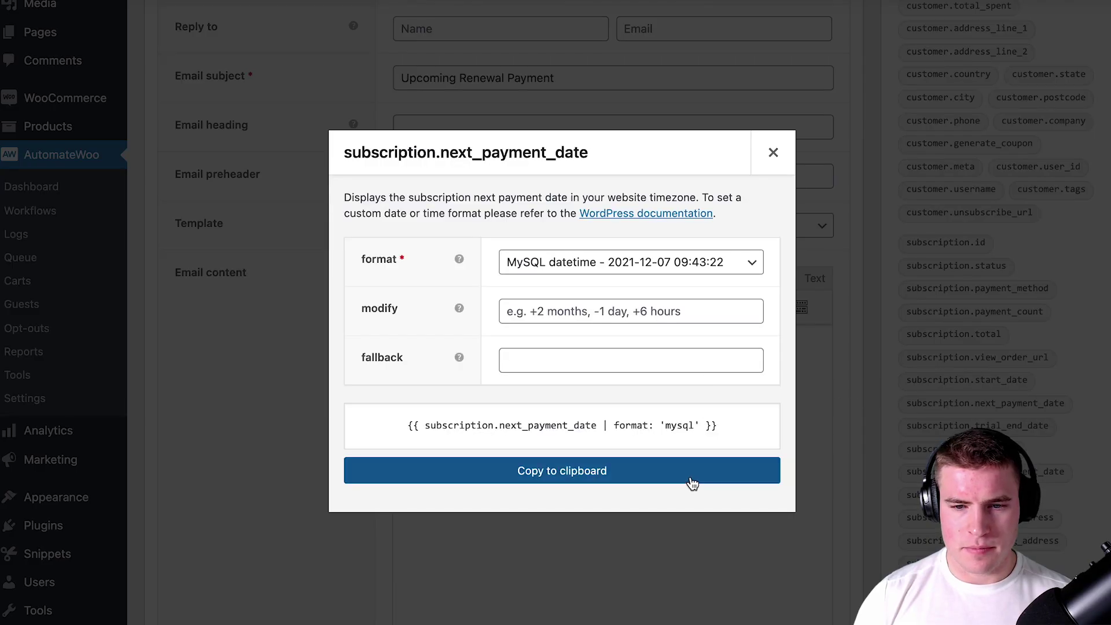
{"action": "left_click", "coordinate": [654, 263]}
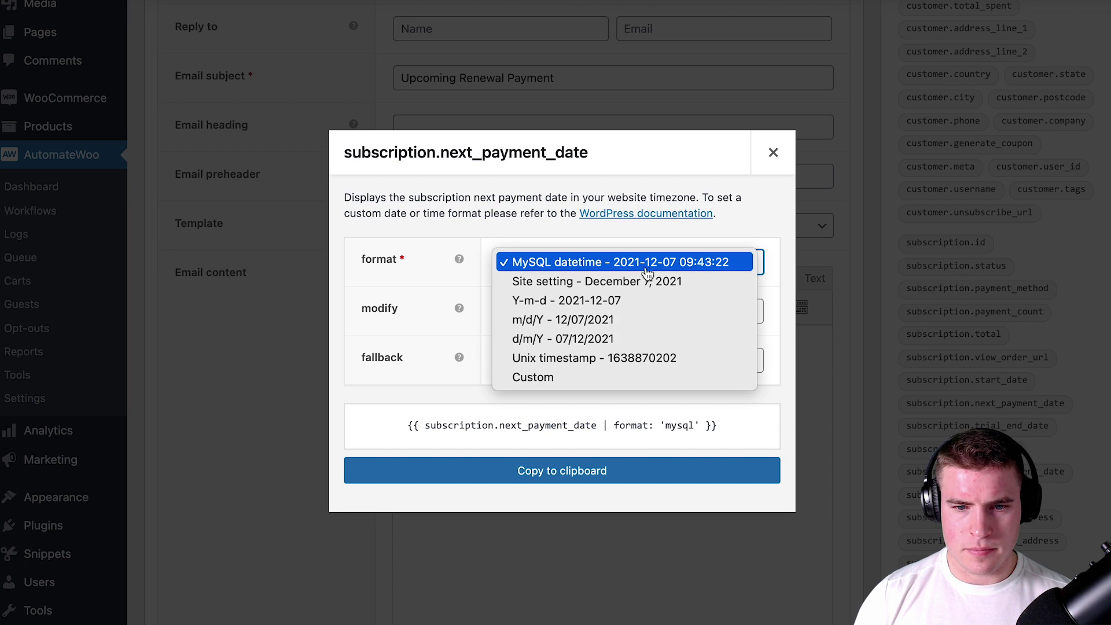
{"action": "left_click", "coordinate": [671, 320]}
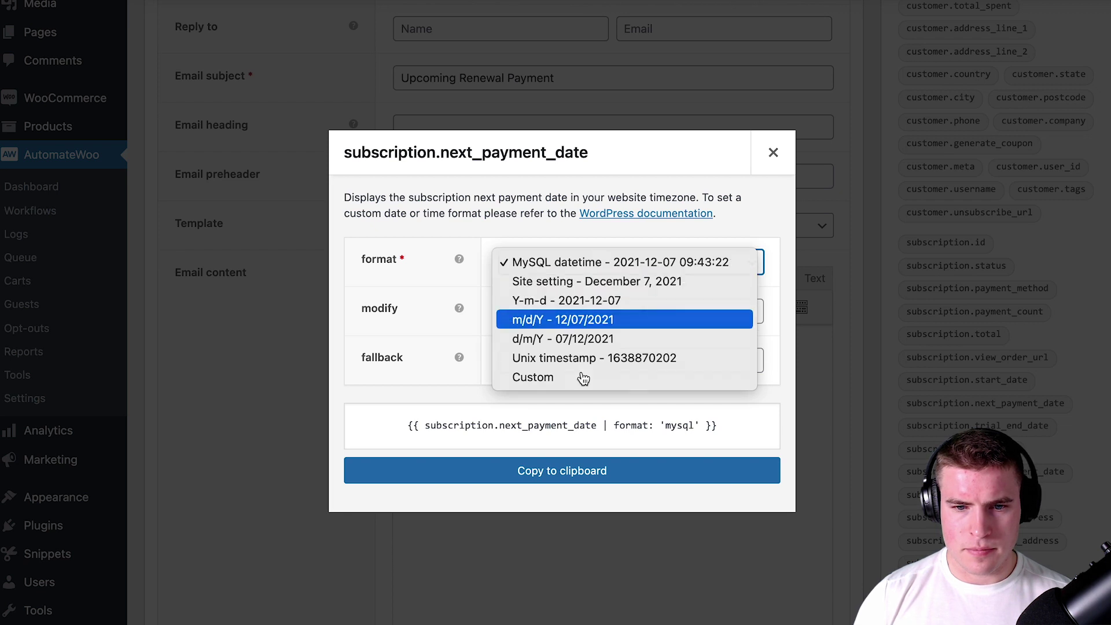
{"action": "left_click", "coordinate": [632, 472]}
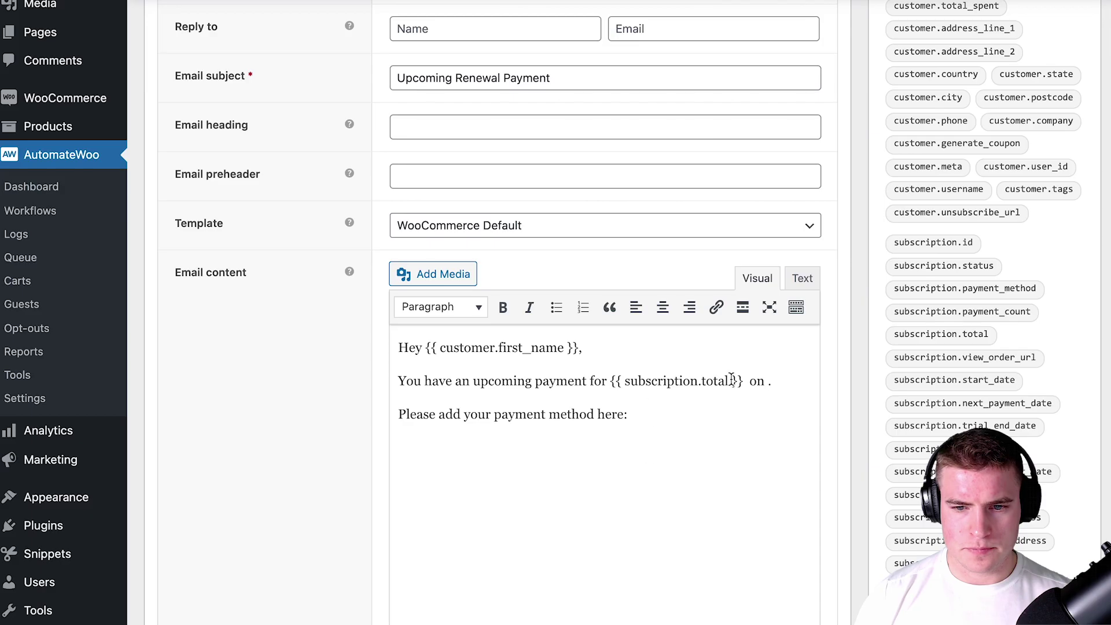
{"action": "key", "text": "ctrl+v"}
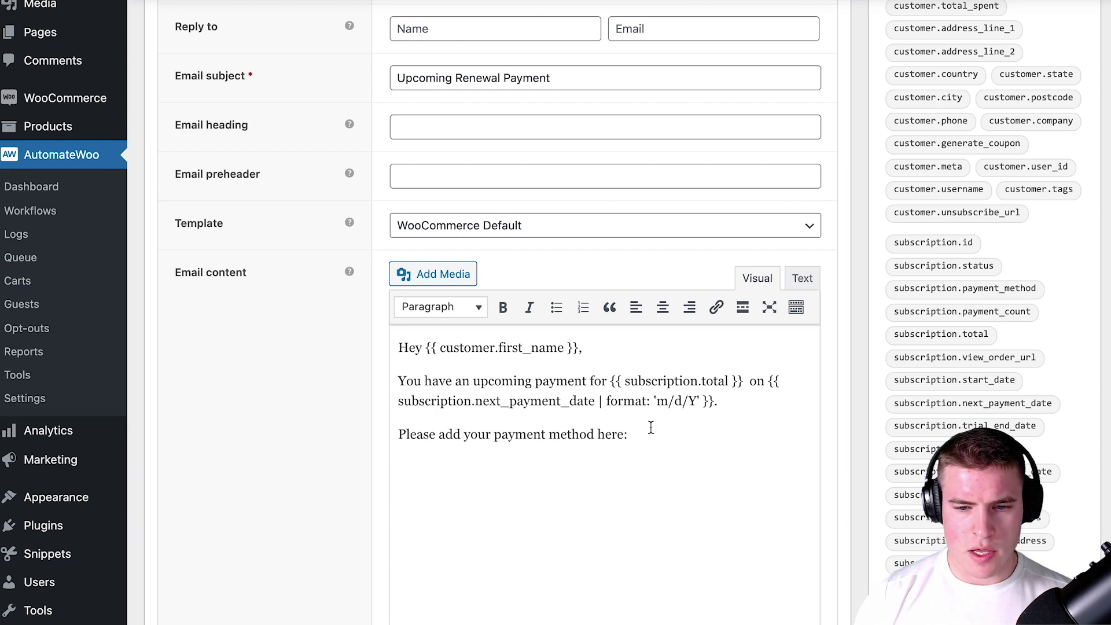
Paste the change_payment_method_url variable after 'here:' and add a team sign-off line
{"action": "scroll", "coordinate": [877, 419], "scroll_direction": "down", "scroll_amount": 3}
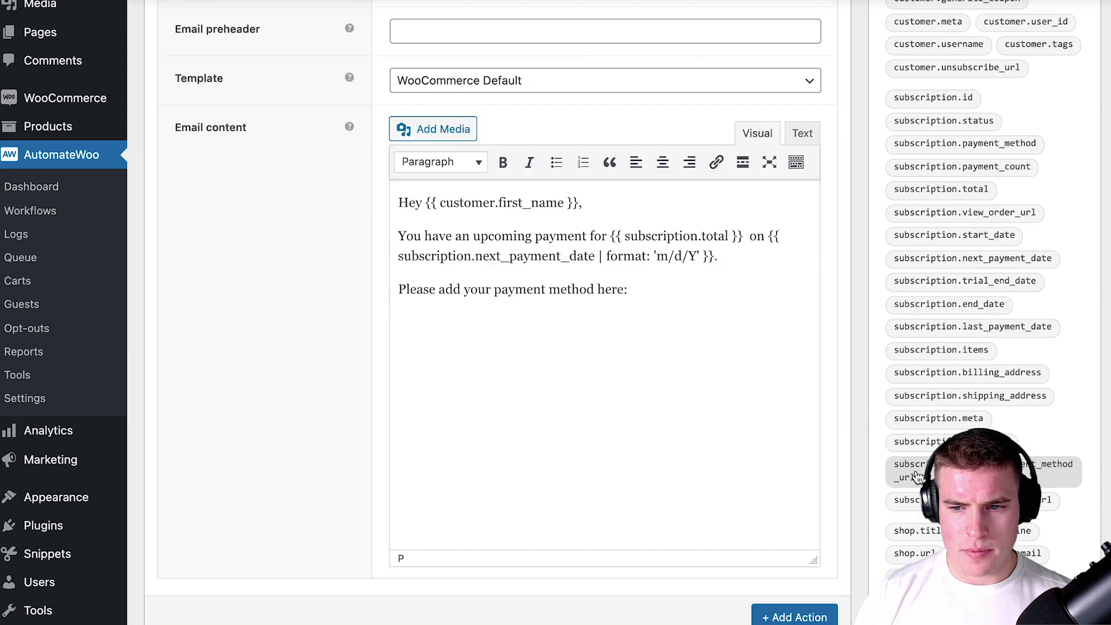
{"action": "left_click", "coordinate": [919, 474]}
{"action": "left_click", "coordinate": [600, 421]}
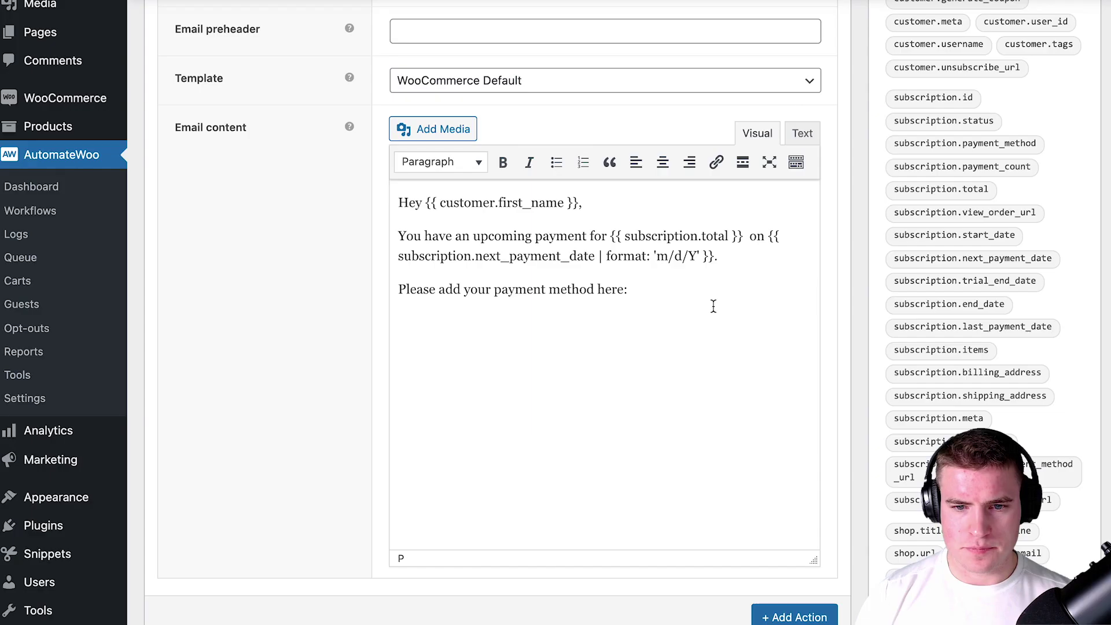
{"action": "key", "text": "ctrl+v"}
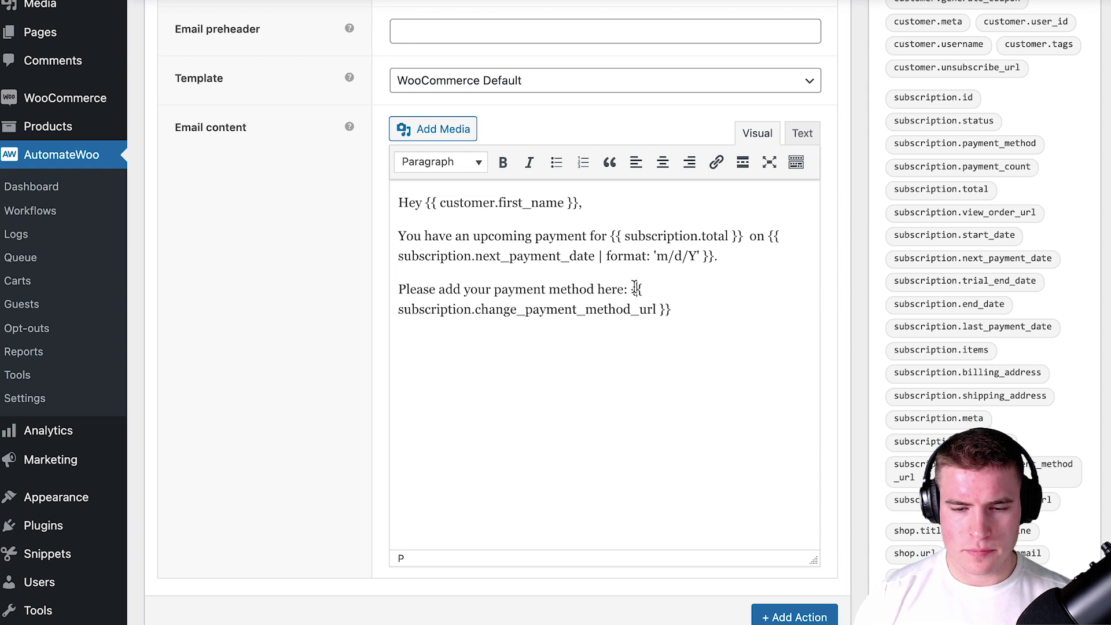
{"action": "left_click", "coordinate": [710, 317]}
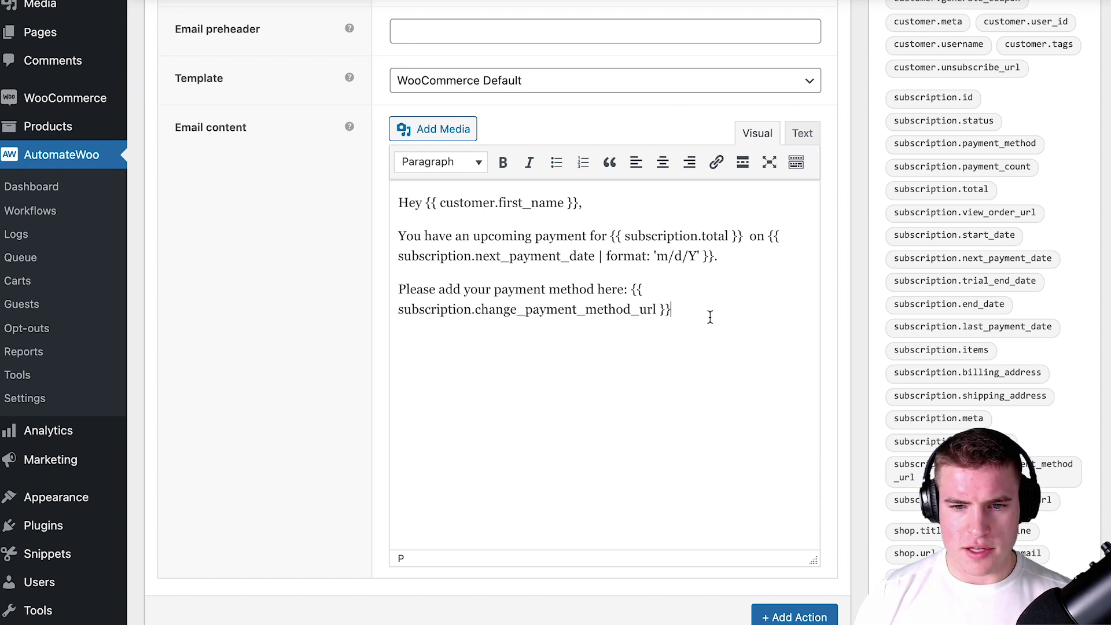
{"action": "key", "text": "Return"}
{"action": "key", "text": "Return"}
{"action": "type", "text": "Tha"}
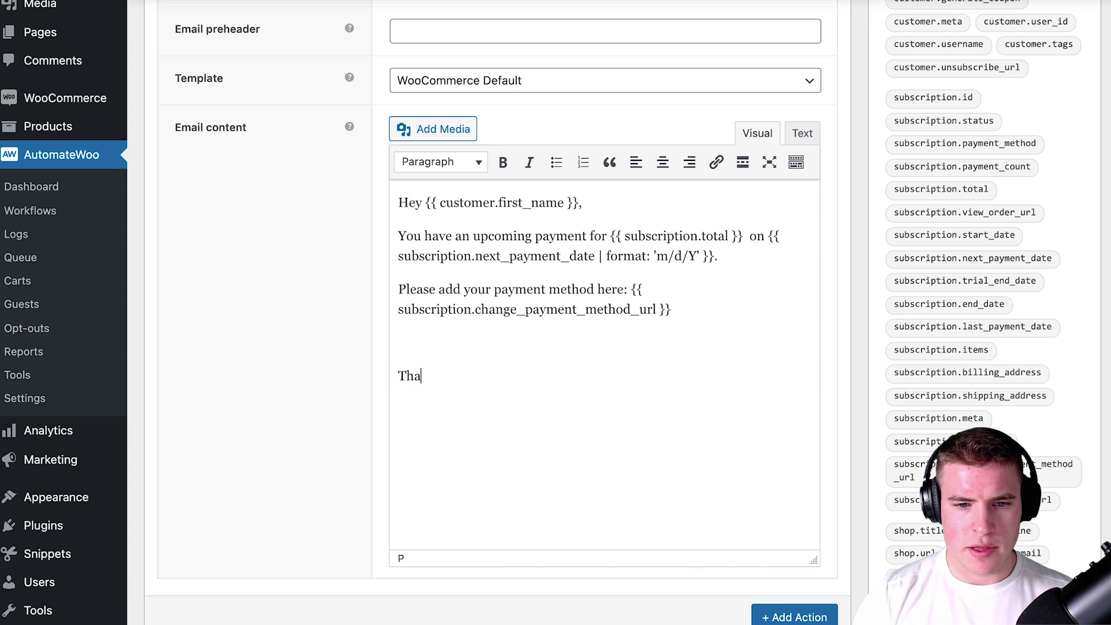
{"action": "type", "text": "Cour Team"}
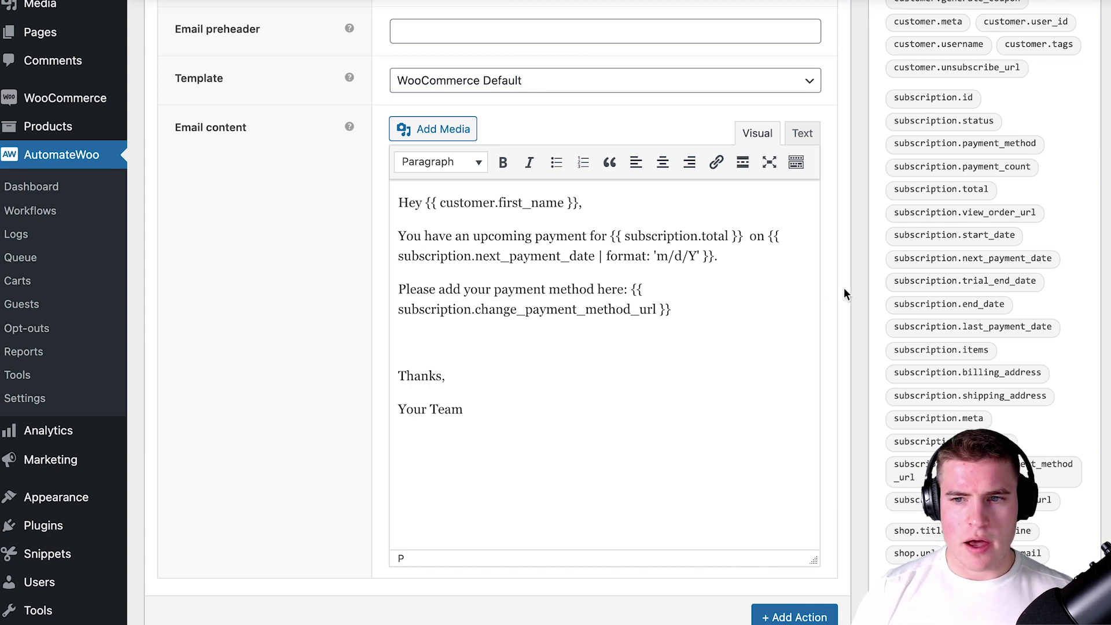
Save the workflow and preview the email, showing the long raw payment-method URL
{"action": "scroll", "coordinate": [846, 287], "scroll_direction": "up", "scroll_amount": 10}
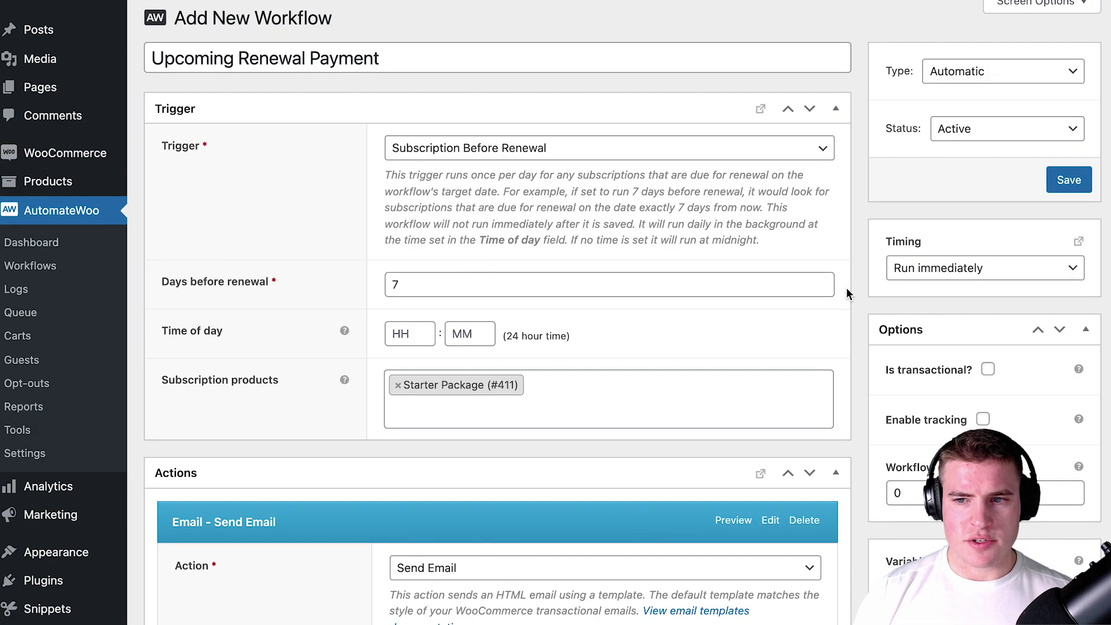
{"action": "left_click", "coordinate": [1068, 181]}
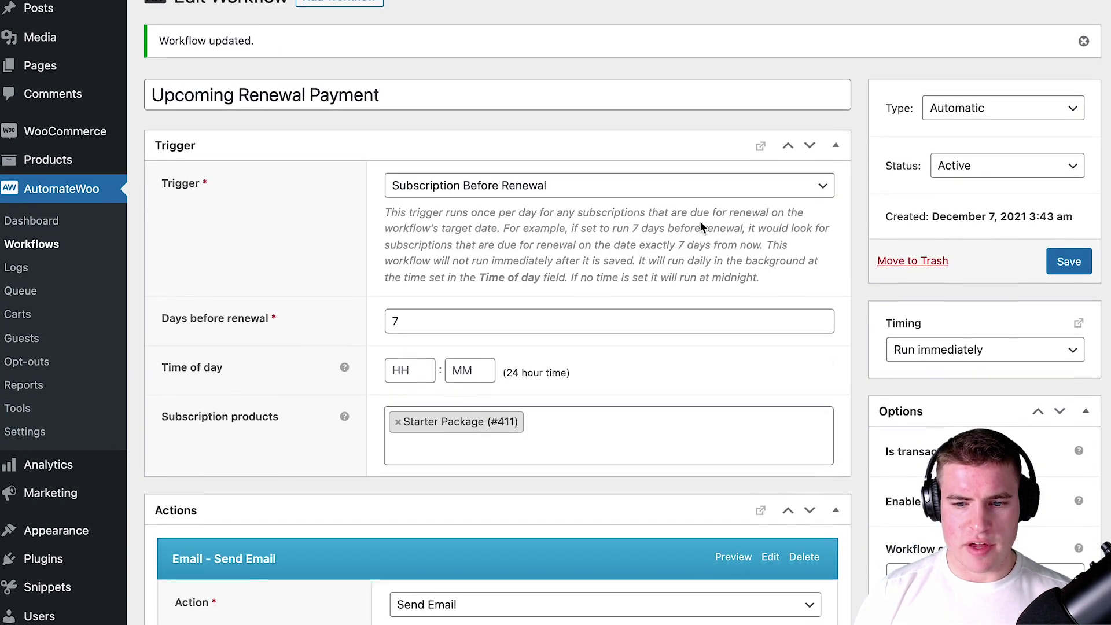
{"action": "left_click", "coordinate": [731, 558]}
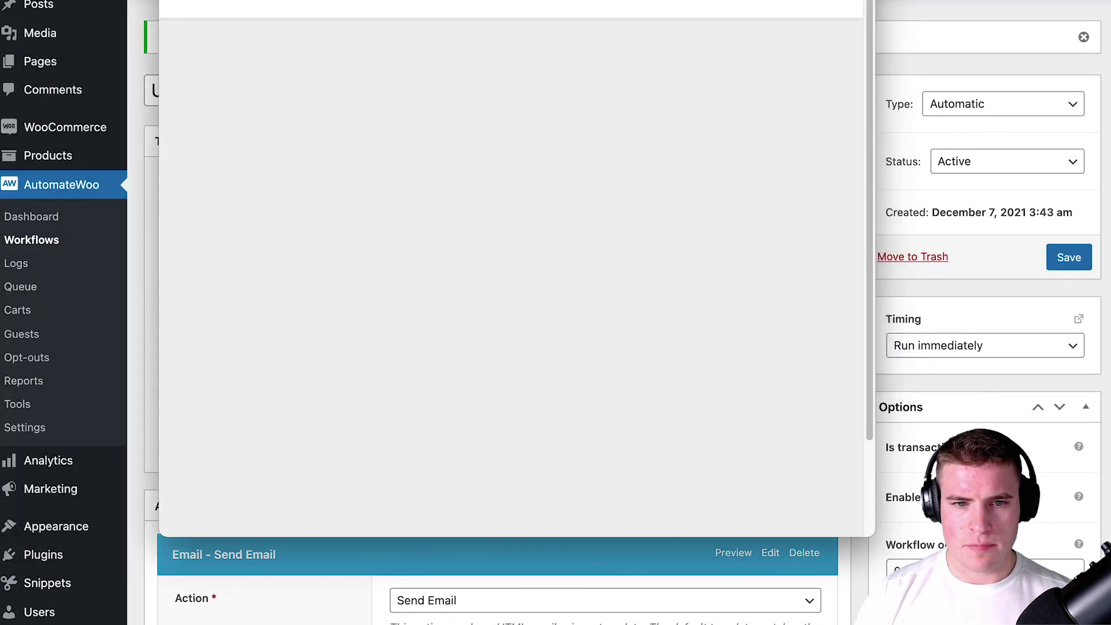
{"action": "scroll", "coordinate": [642, 293], "scroll_direction": "down", "scroll_amount": 1}
{"action": "left_click_drag", "start_coordinate": [520, 388], "coordinate": [503, 323]}
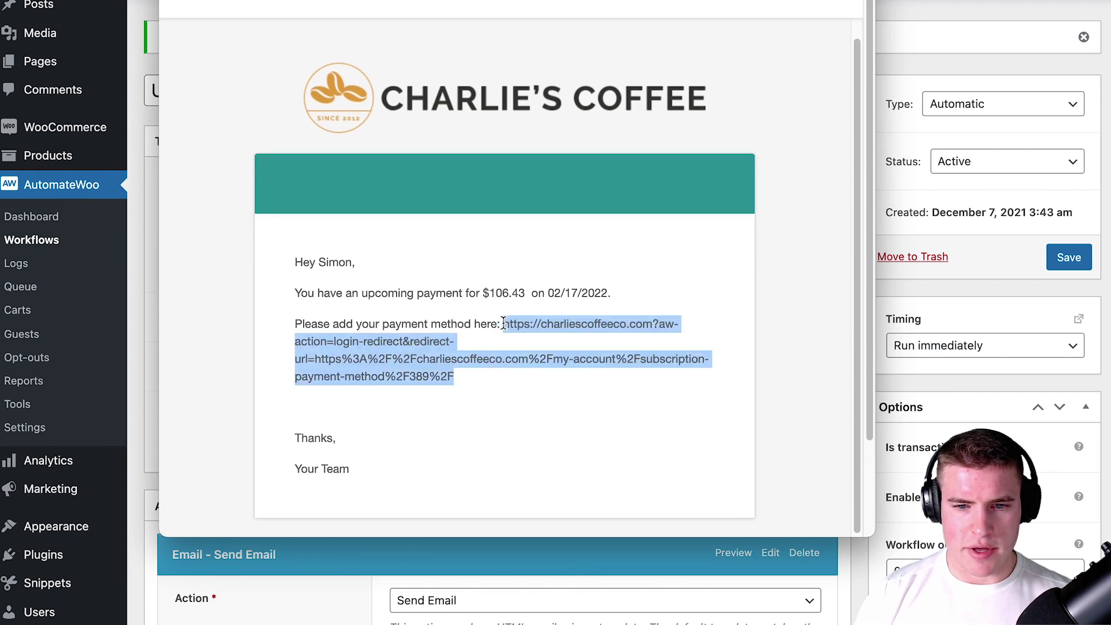
Remove the ': ' after 'here' and move the URL onto its own paragraph
{"action": "left_click", "coordinate": [887, 178]}
{"action": "scroll", "coordinate": [659, 231], "scroll_direction": "down", "scroll_amount": 10}
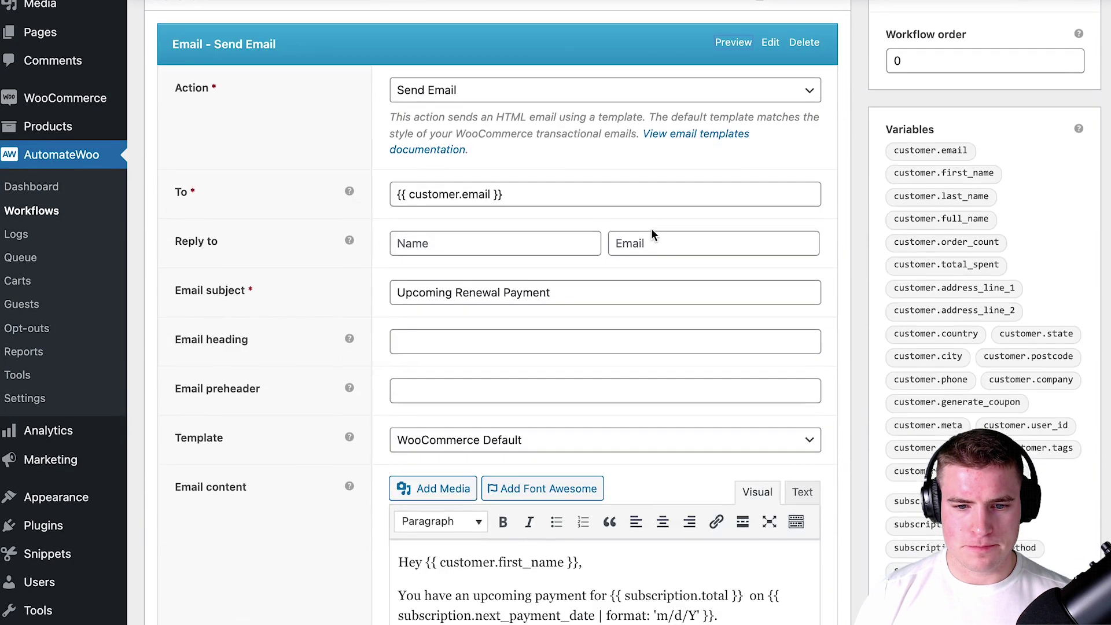
{"action": "scroll", "coordinate": [613, 231], "scroll_direction": "down", "scroll_amount": 4}
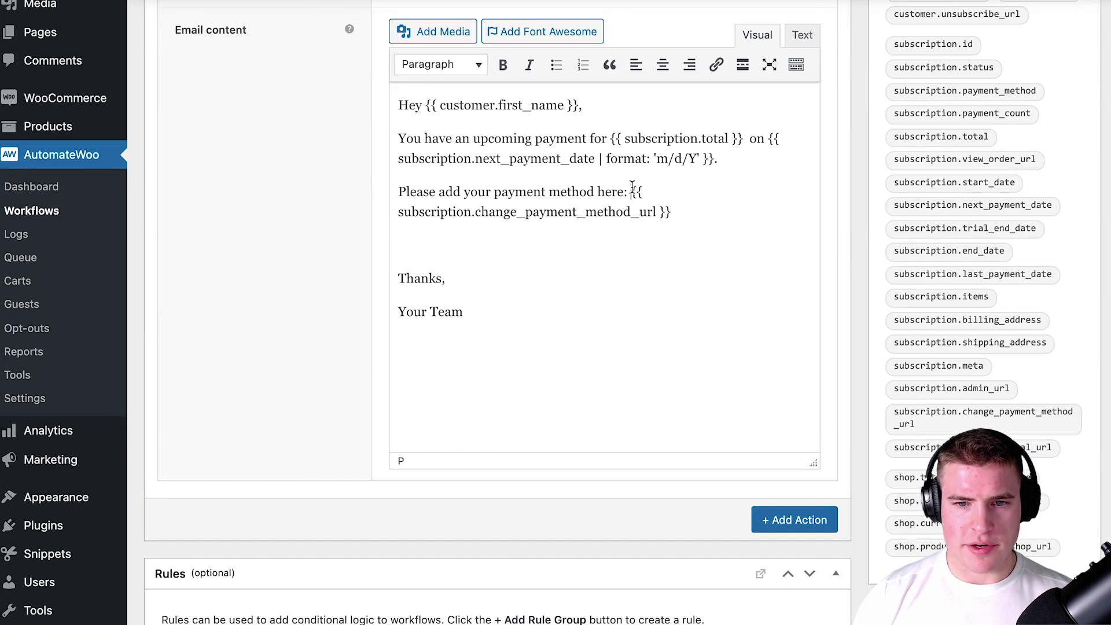
{"action": "left_click", "coordinate": [632, 191]}
{"action": "key", "text": "BackSpace"}
{"action": "key", "text": "BackSpace"}
{"action": "key", "text": "Return"}
{"action": "key", "text": "Return"}
{"action": "key", "text": "BackSpace"}
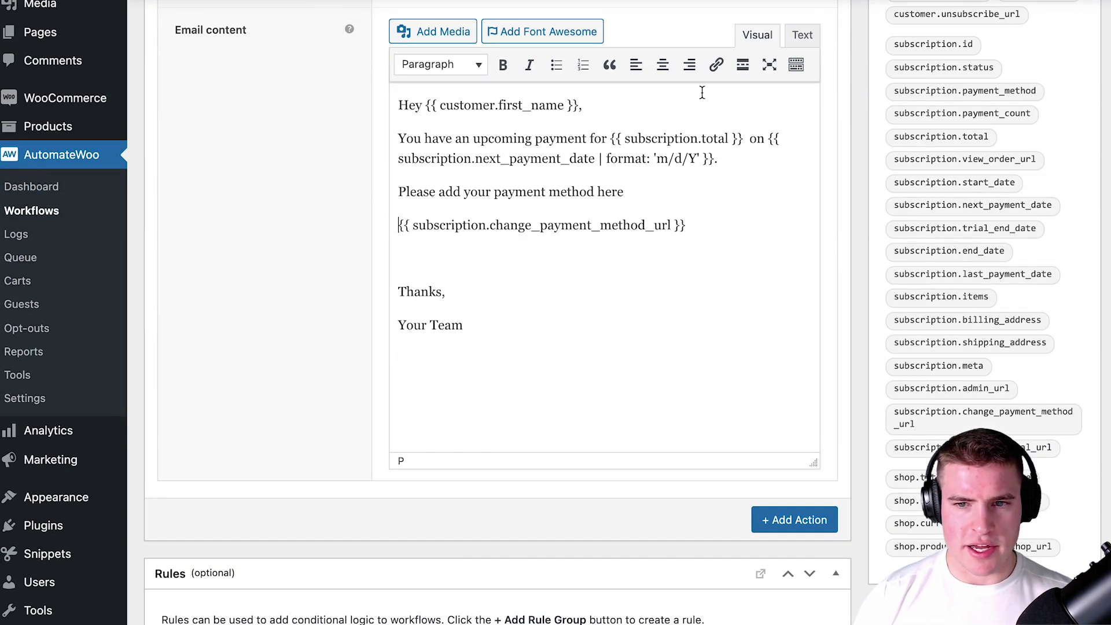
In the Text view, wrap the URL variable in <a href="...">Add payment method</a>
{"action": "left_click", "coordinate": [802, 36]}
{"action": "left_click", "coordinate": [398, 233]}
{"action": "type", "text": "<a href"}
{"action": "key", "text": "BackSpace"}
{"action": "key", "text": "BackSpace"}
{"action": "key", "text": "BackSpace"}
{"action": "key", "text": "BackSpace"}
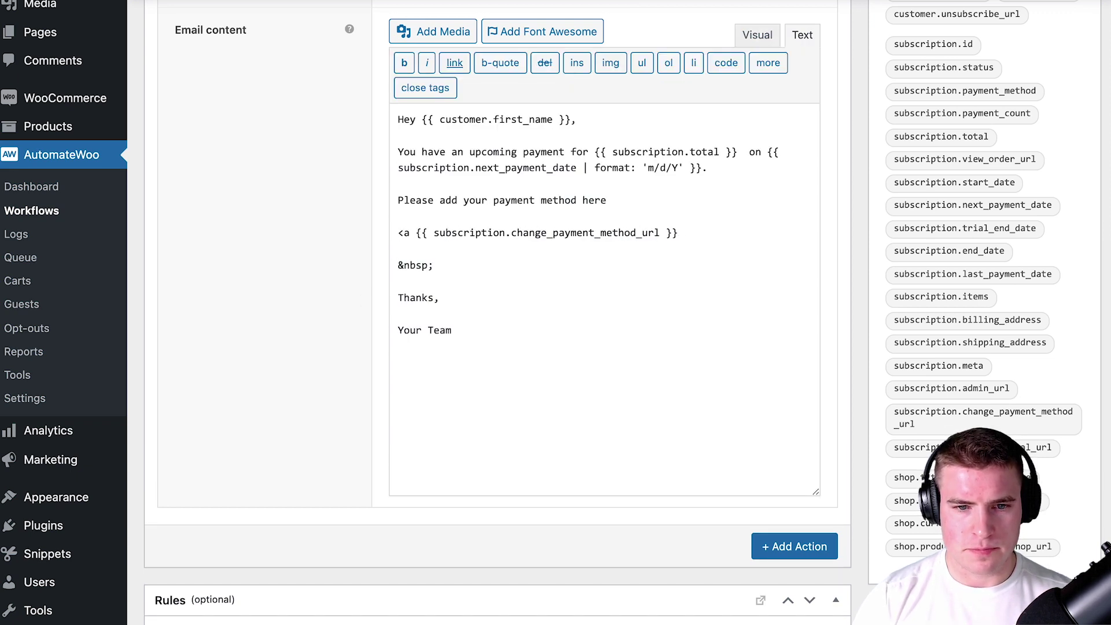
{"action": "type", "text": "href=\""}
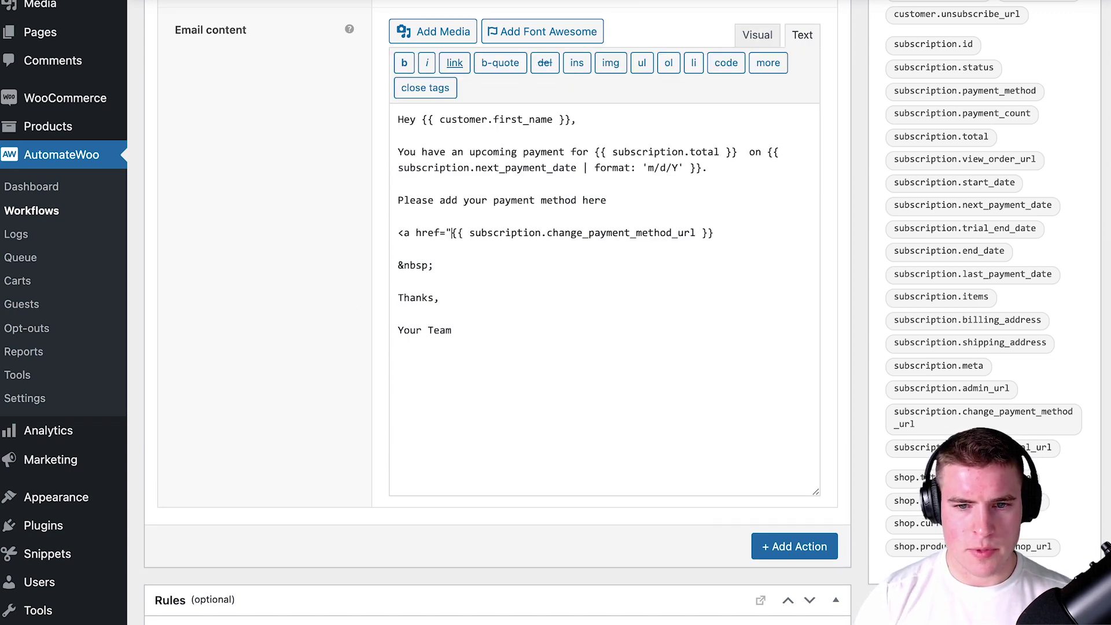
{"action": "left_click", "coordinate": [733, 233]}
{"action": "type", "text": "\">Add payment method</a>"}
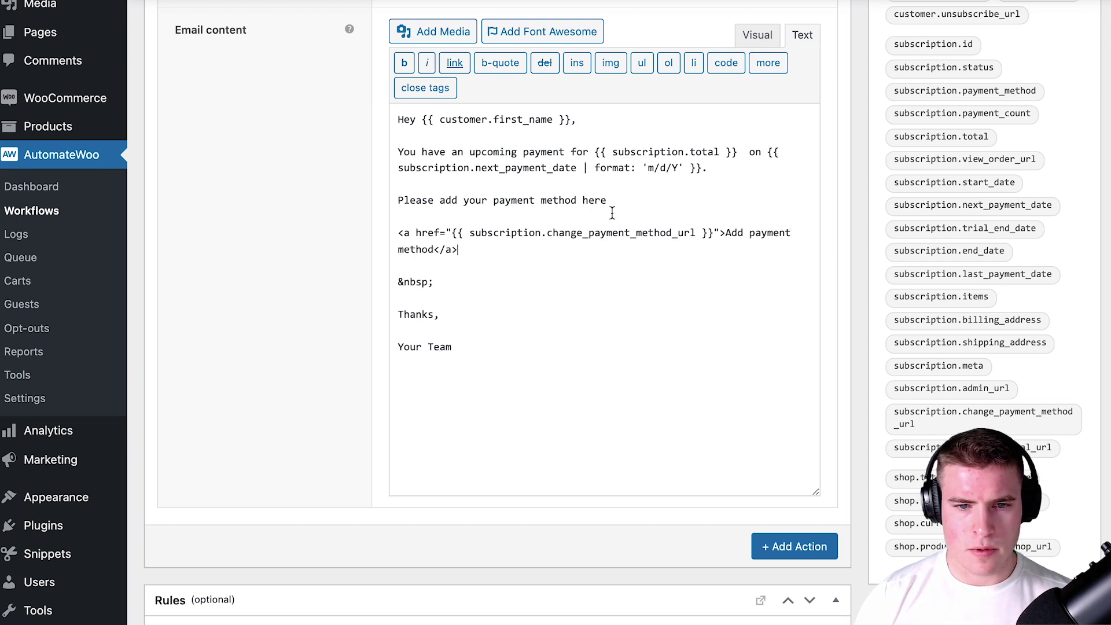
{"action": "scroll", "coordinate": [734, 335], "scroll_direction": "up", "scroll_amount": 7}
{"action": "scroll", "coordinate": [736, 337], "scroll_direction": "up", "scroll_amount": 6}
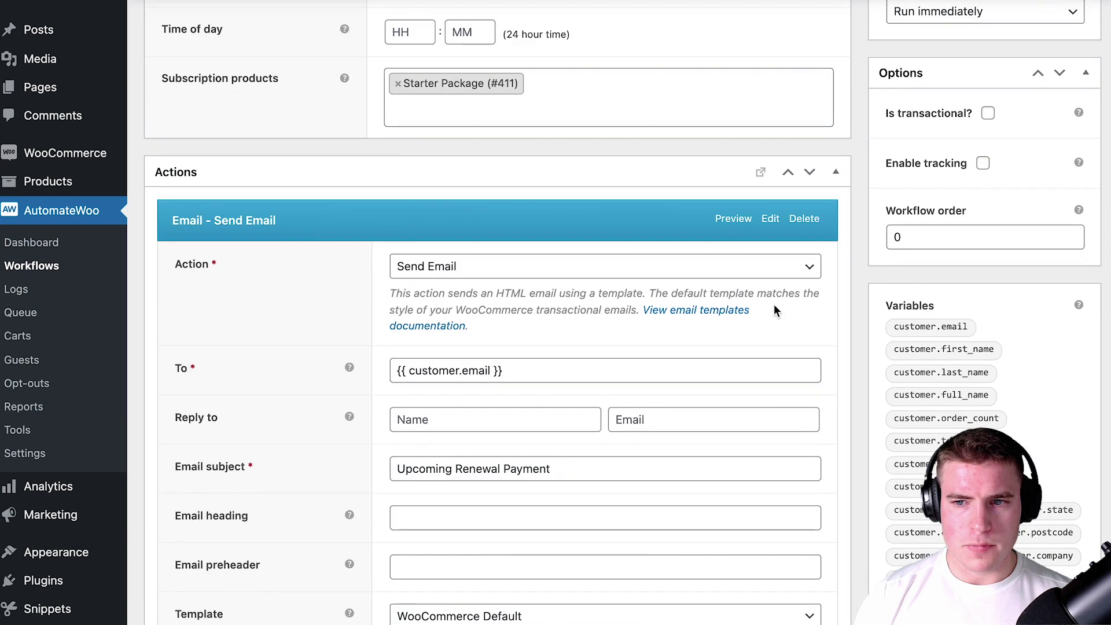
Save the workflow and preview the email to confirm the Add payment method link
{"action": "left_click", "coordinate": [1069, 112]}
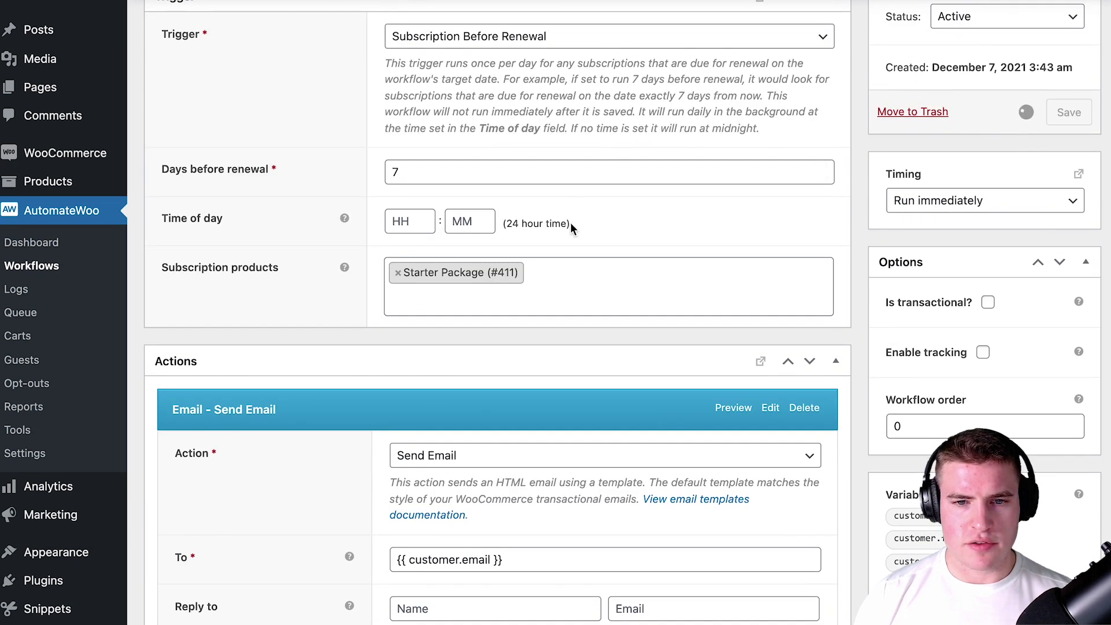
{"action": "scroll", "coordinate": [543, 225], "scroll_direction": "down", "scroll_amount": 6}
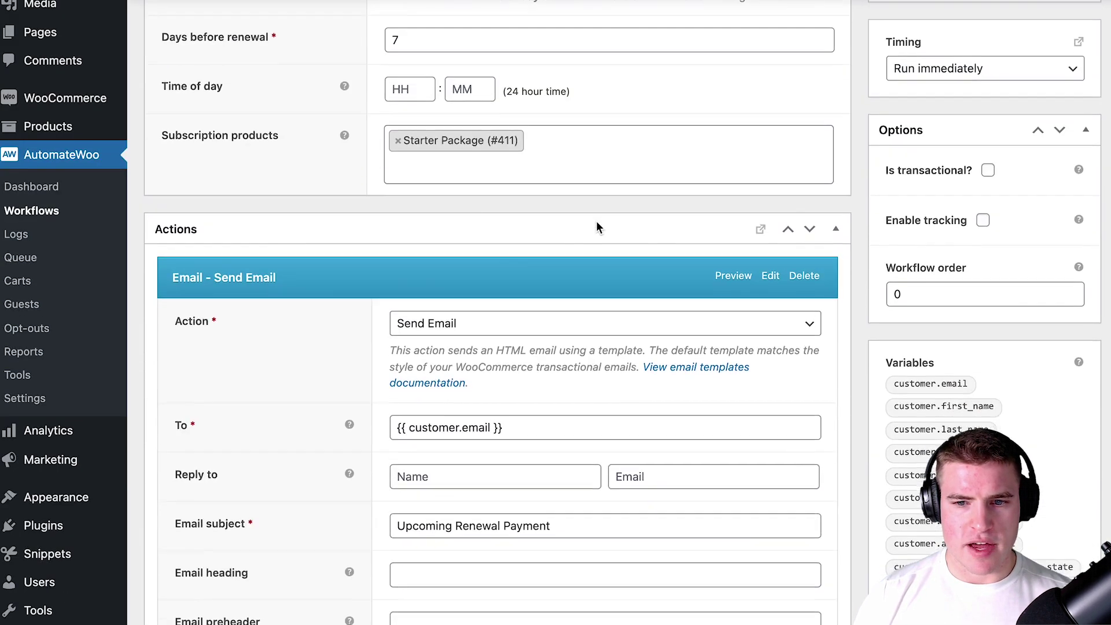
{"action": "left_click", "coordinate": [732, 276]}
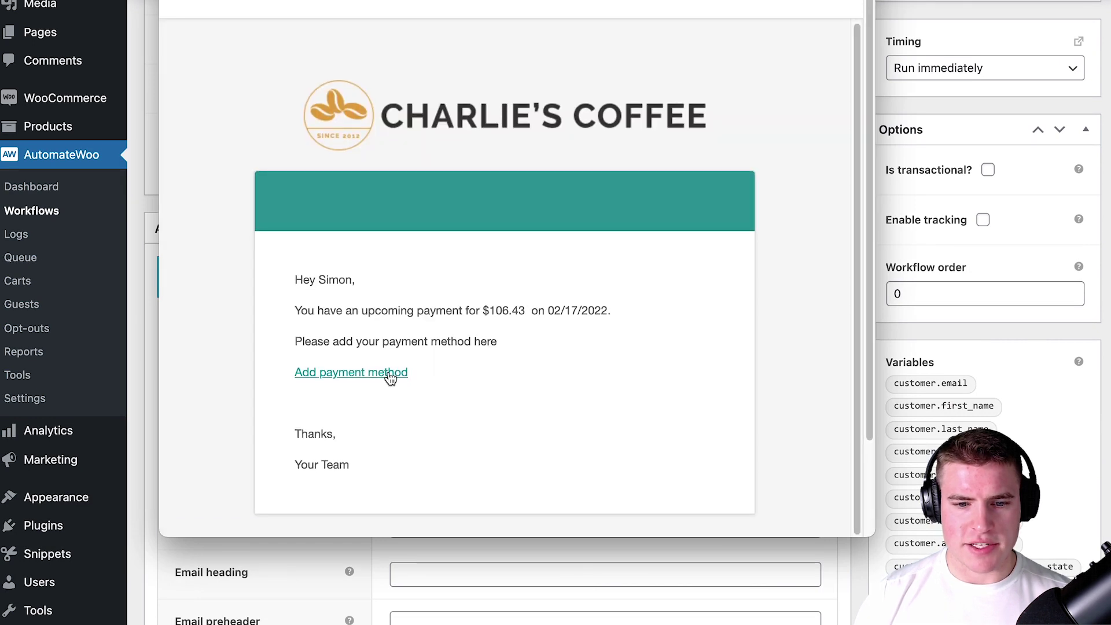
{"action": "left_click", "coordinate": [508, 615]}
Delete the empty line after the link and save the workflow again
{"action": "scroll", "coordinate": [602, 524], "scroll_direction": "down", "scroll_amount": 10}
{"action": "left_click", "coordinate": [473, 299]}
{"action": "key", "text": "BackSpace"}
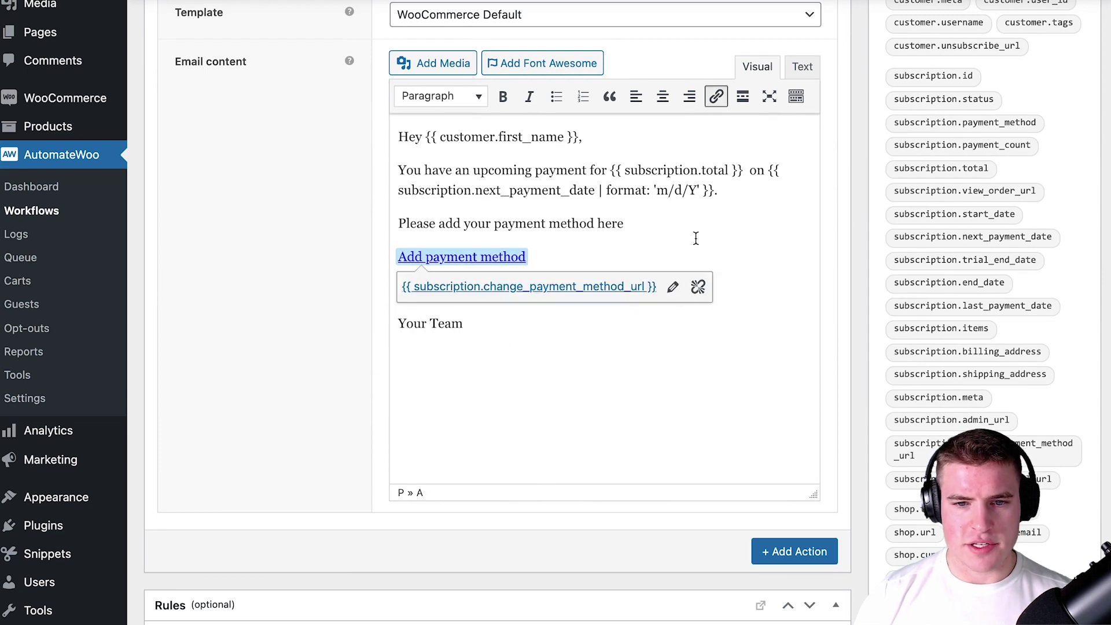
{"action": "key", "text": "Up"}
{"action": "scroll", "coordinate": [749, 267], "scroll_direction": "up", "scroll_amount": 8}
{"action": "scroll", "coordinate": [749, 266], "scroll_direction": "up", "scroll_amount": 7}
{"action": "left_click", "coordinate": [1068, 178]}
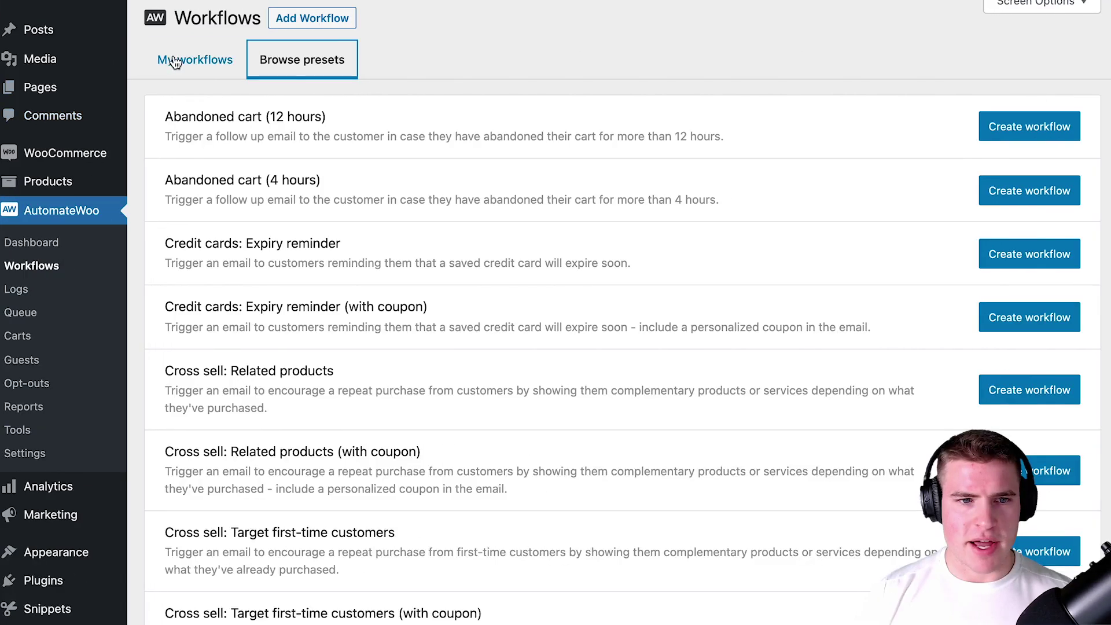
Reopen the Upcoming Renewal Payment workflow and add class="automatewoo-button" to the link tag in HTML
{"action": "left_click", "coordinate": [174, 62]}
{"action": "left_click", "coordinate": [191, 223]}
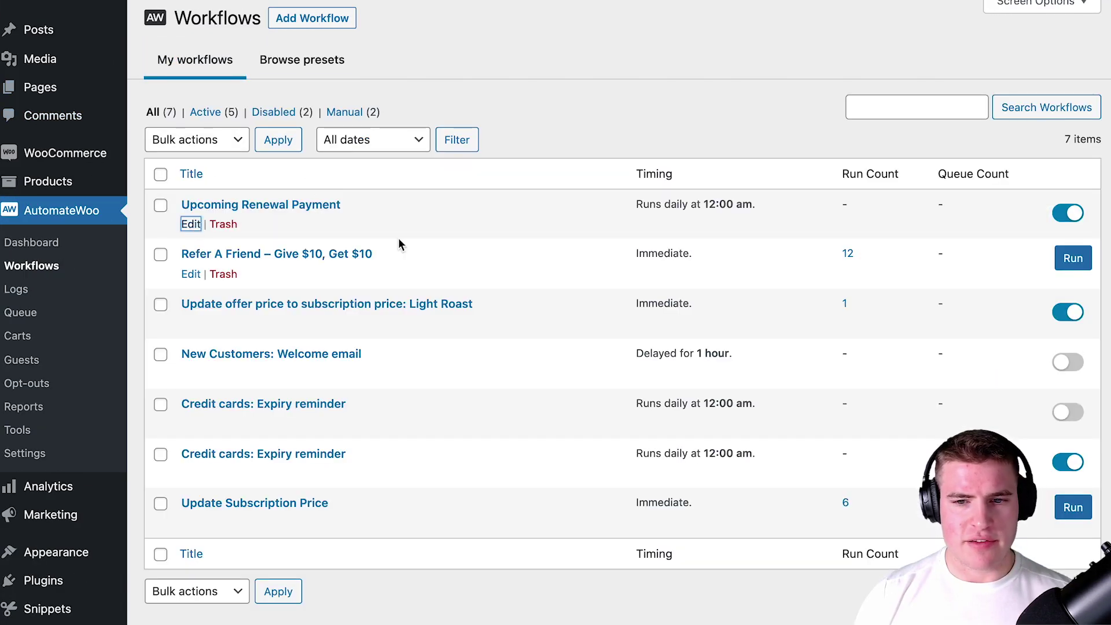
{"action": "scroll", "coordinate": [556, 253], "scroll_direction": "down", "scroll_amount": 10}
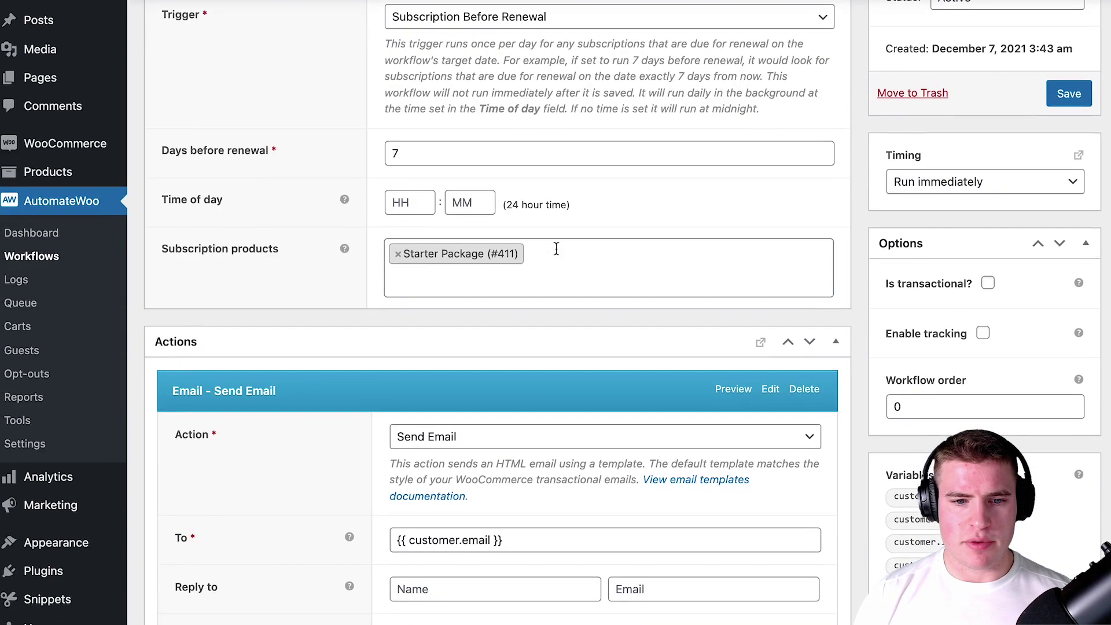
{"action": "scroll", "coordinate": [550, 252], "scroll_direction": "down", "scroll_amount": 3}
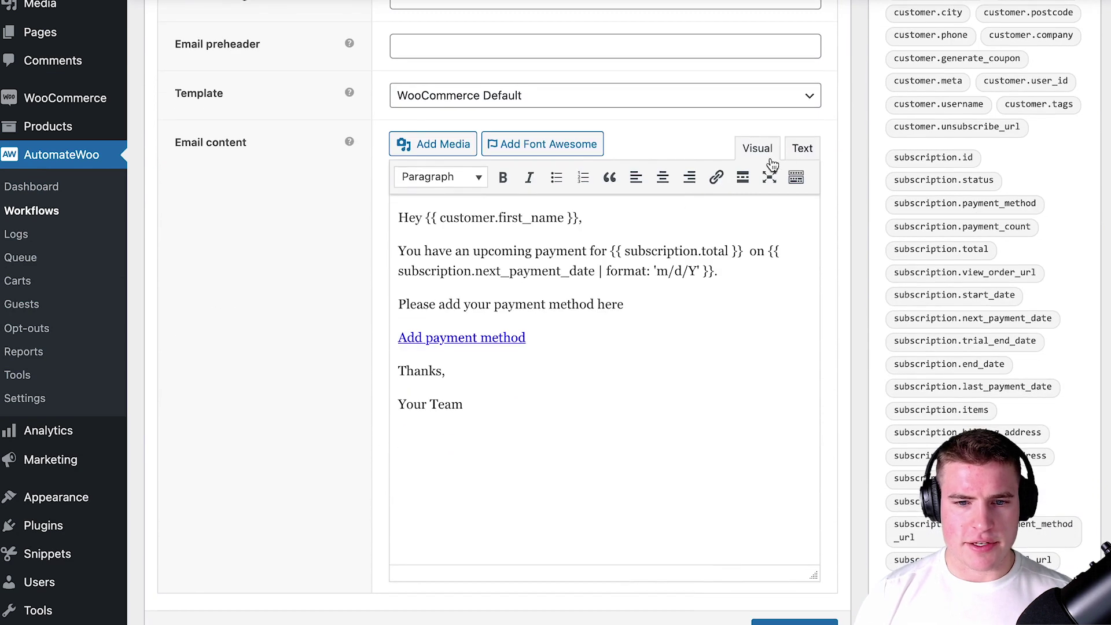
{"action": "left_click", "coordinate": [801, 149]}
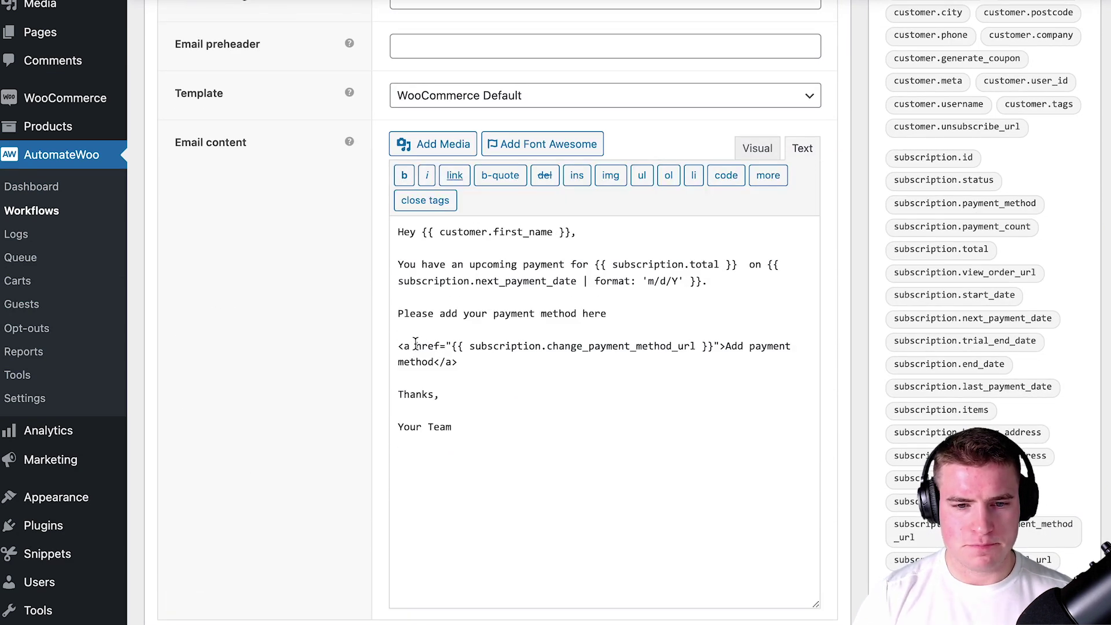
{"action": "left_click", "coordinate": [415, 345]}
{"action": "type", "text": "class=\"automatewoo-button\""}
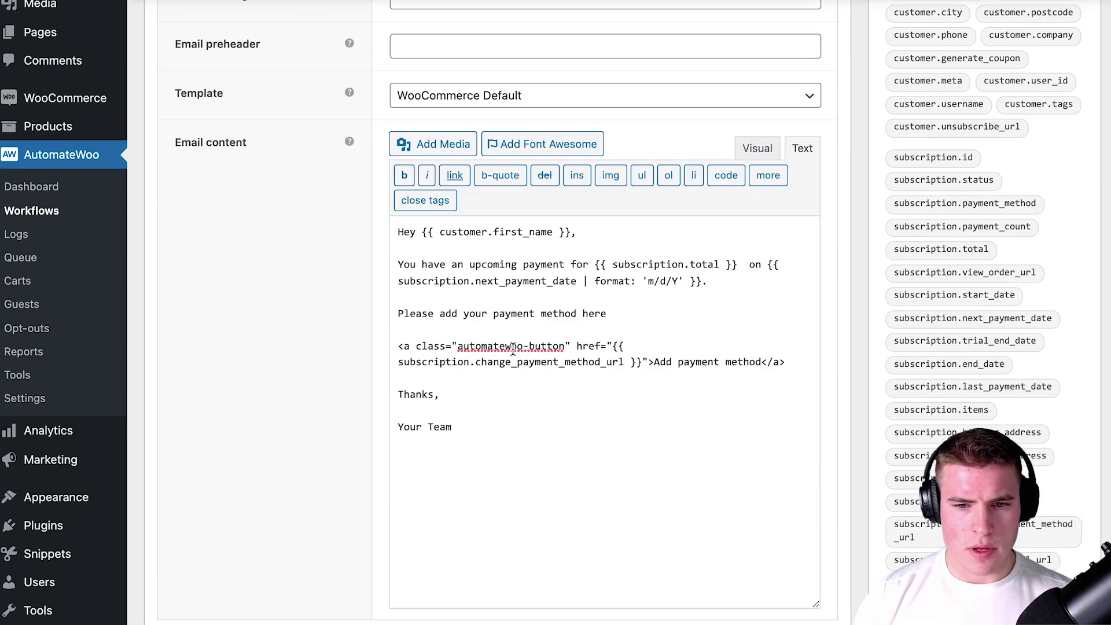
{"action": "scroll", "coordinate": [726, 345], "scroll_direction": "up", "scroll_amount": 8}
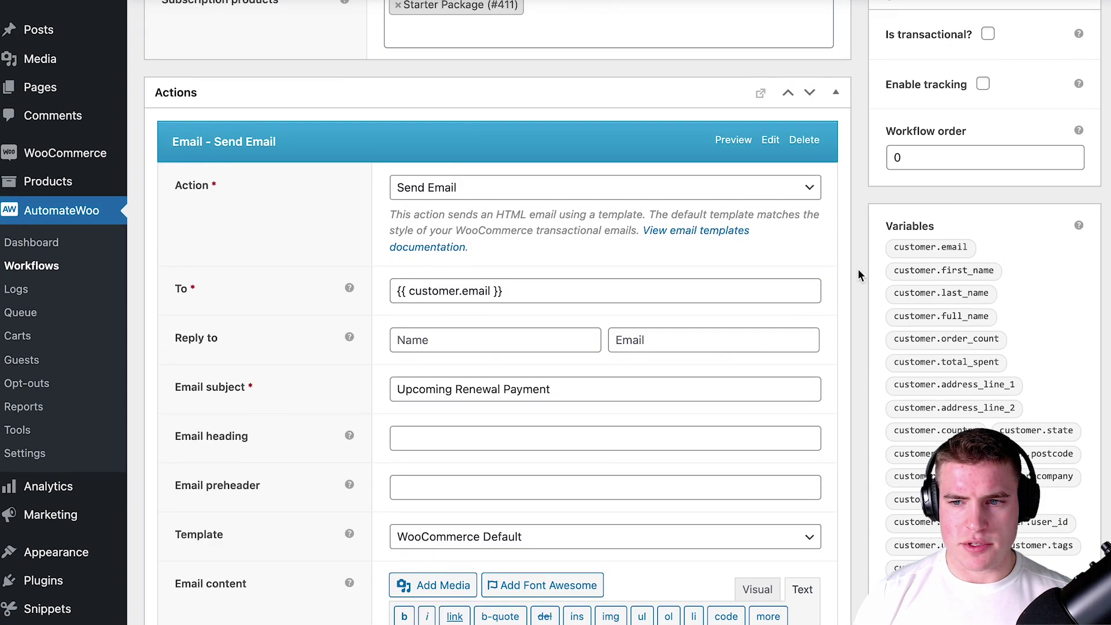
{"action": "scroll", "coordinate": [830, 283], "scroll_direction": "up", "scroll_amount": 5}
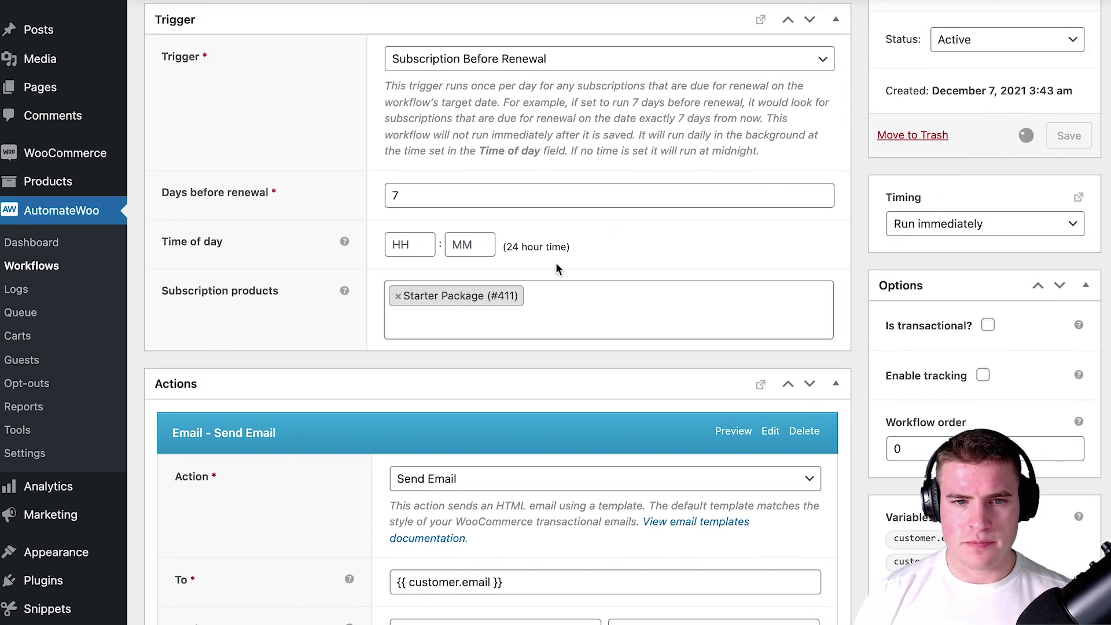
{"action": "scroll", "coordinate": [637, 286], "scroll_direction": "down", "scroll_amount": 3}
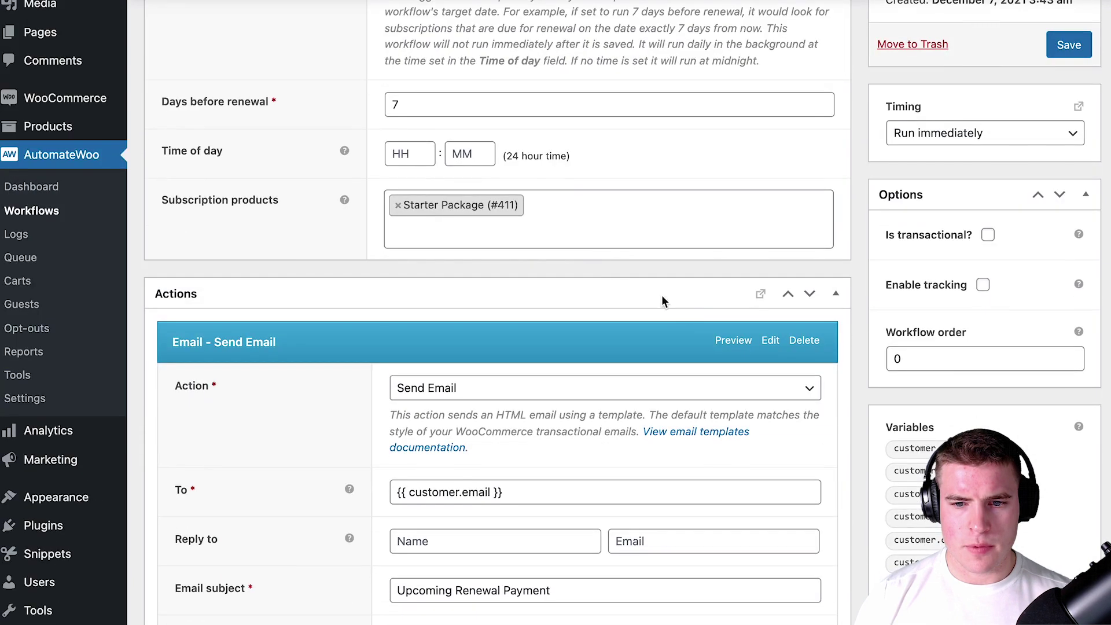
Check the email preview, then switch the Send Email template from WooCommerce Default to None
{"action": "left_click", "coordinate": [733, 345]}
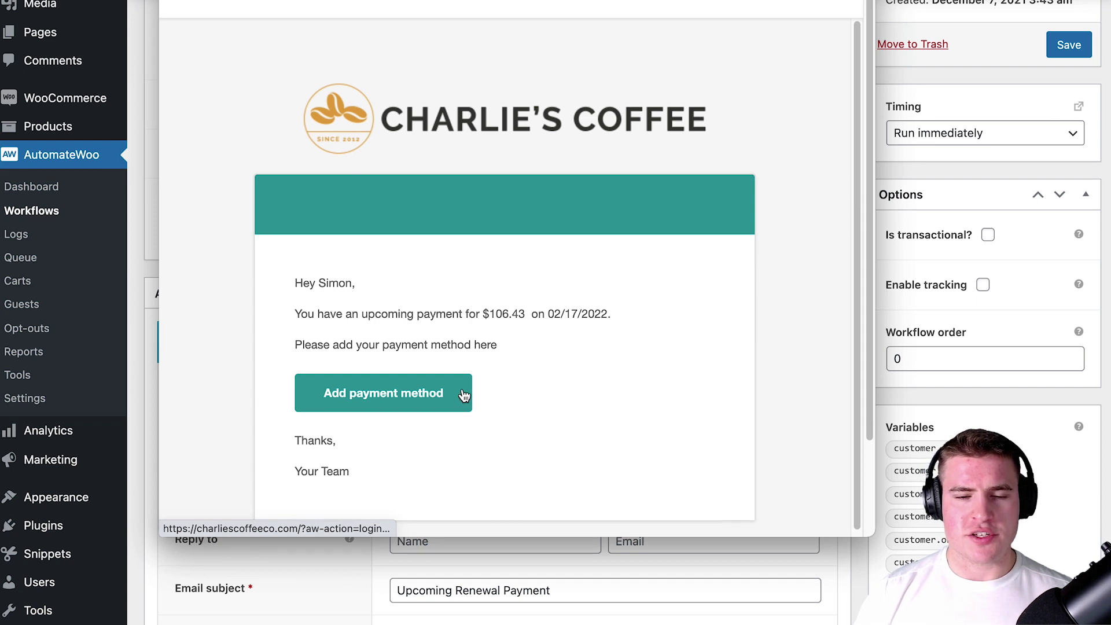
{"action": "key", "text": "Escape"}
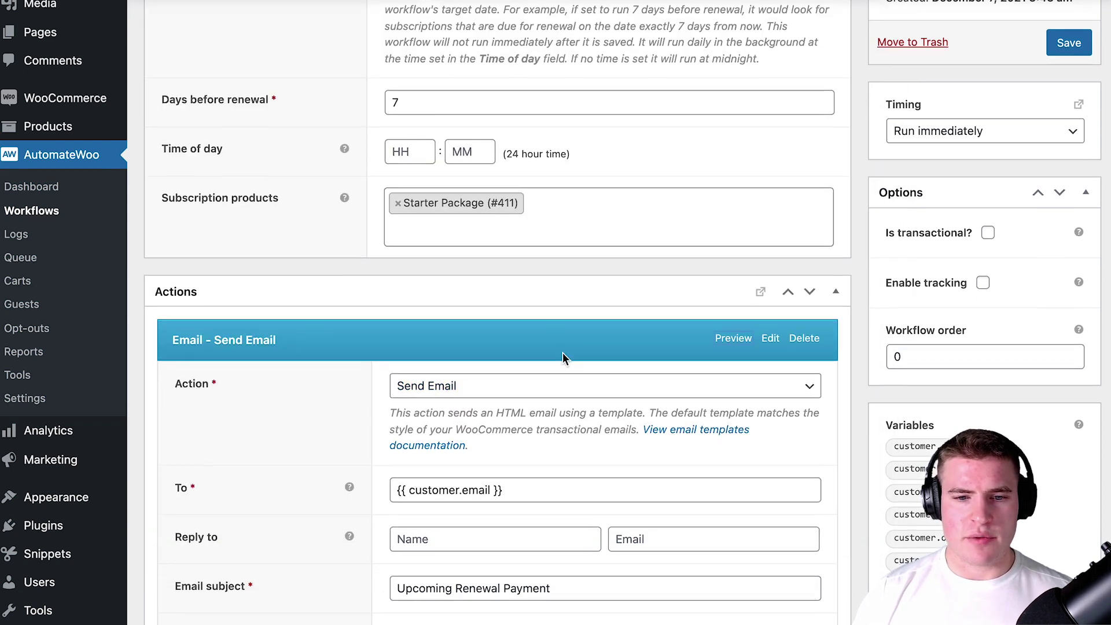
{"action": "scroll", "coordinate": [521, 335], "scroll_direction": "down", "scroll_amount": 3}
{"action": "scroll", "coordinate": [472, 327], "scroll_direction": "down", "scroll_amount": 4}
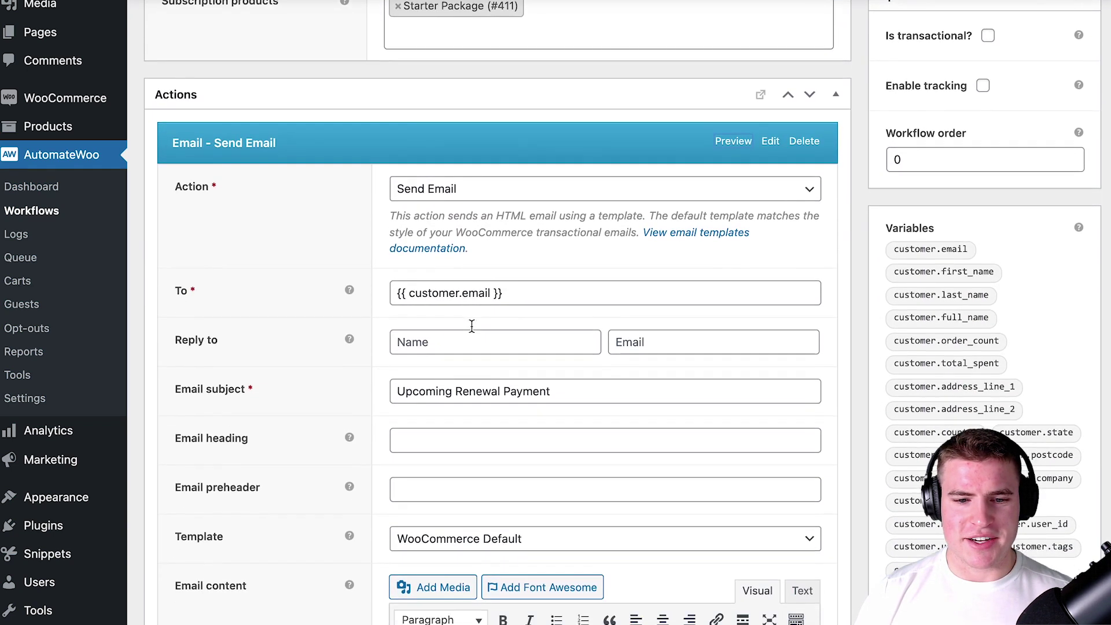
{"action": "left_click", "coordinate": [457, 346]}
{"action": "left_click", "coordinate": [699, 367]}
{"action": "scroll", "coordinate": [664, 355], "scroll_direction": "down", "scroll_amount": 2}
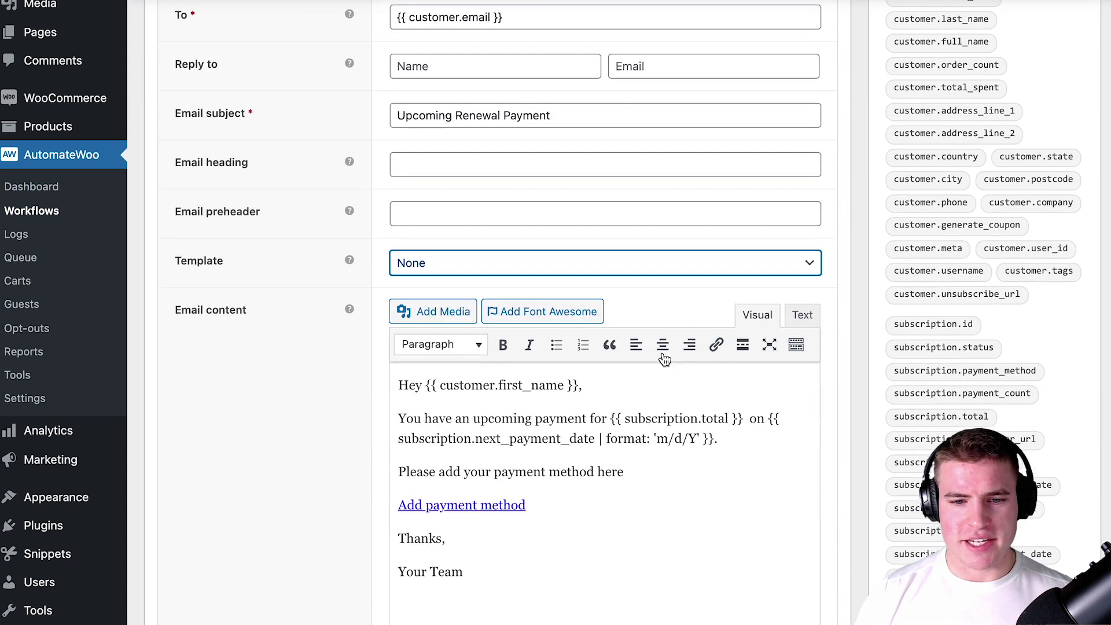
{"action": "scroll", "coordinate": [652, 509], "scroll_direction": "up", "scroll_amount": 1}
{"action": "scroll", "coordinate": [651, 509], "scroll_direction": "up", "scroll_amount": 1}
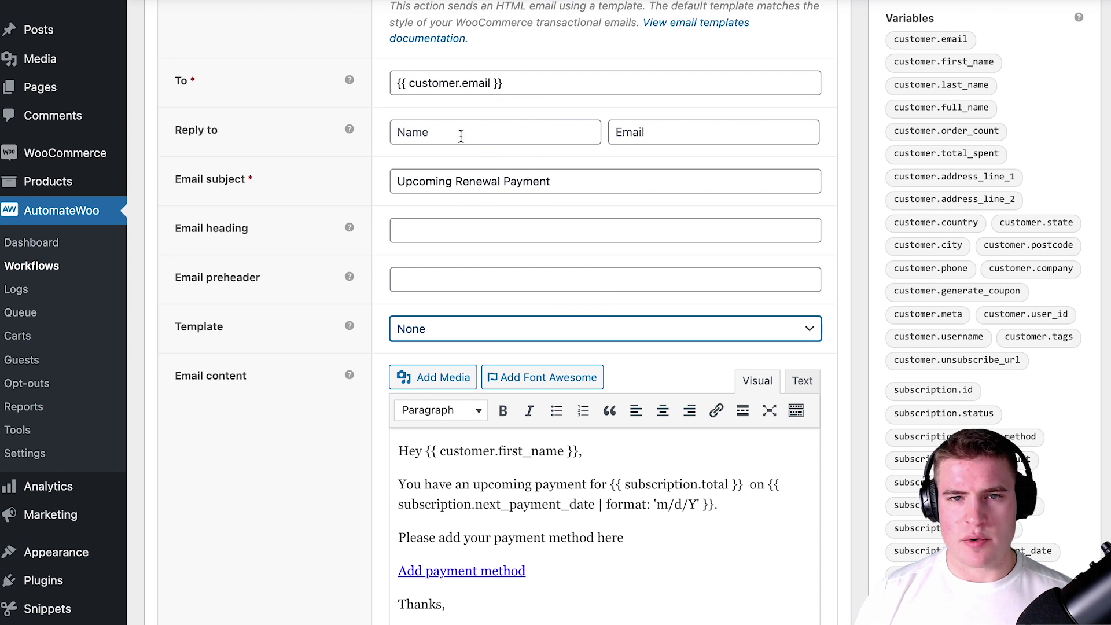
{"action": "scroll", "coordinate": [461, 136], "scroll_direction": "up", "scroll_amount": 1}
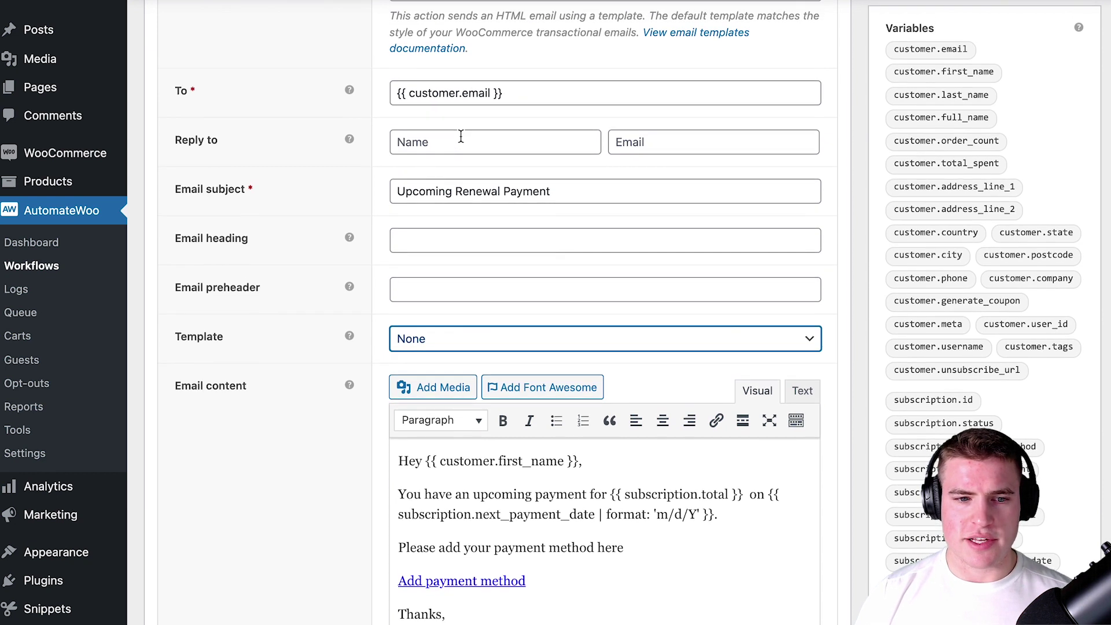
{"action": "scroll", "coordinate": [801, 280], "scroll_direction": "up", "scroll_amount": 10}
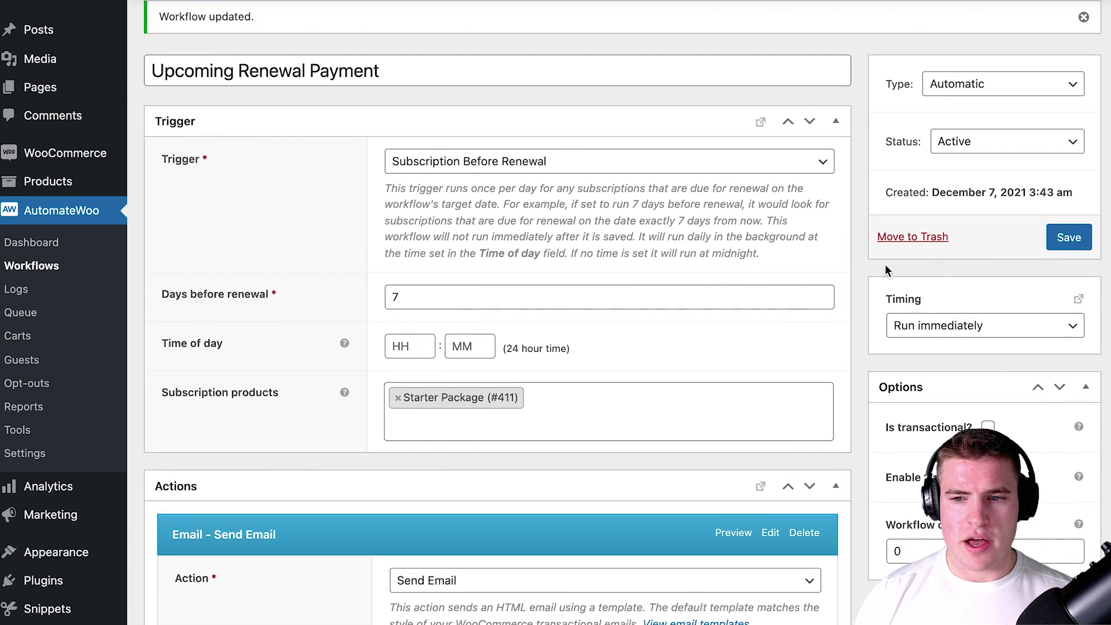
Save, tick 'Is transactional?', and preview the template-free email with its Add payment method button
{"action": "left_click", "coordinate": [1068, 238]}
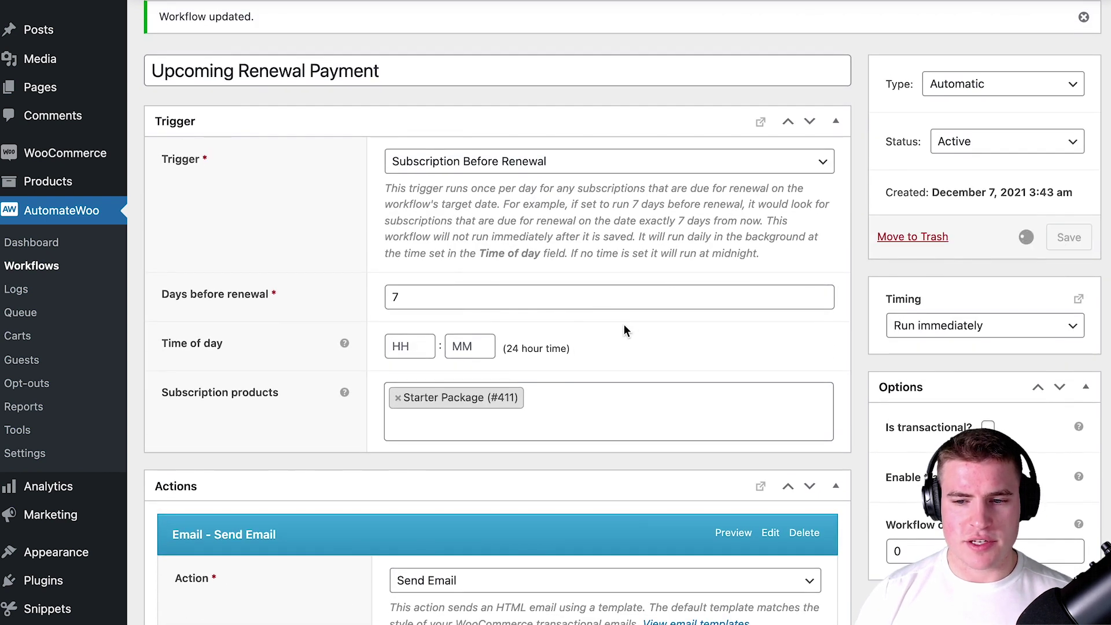
{"action": "scroll", "coordinate": [622, 305], "scroll_direction": "down", "scroll_amount": 8}
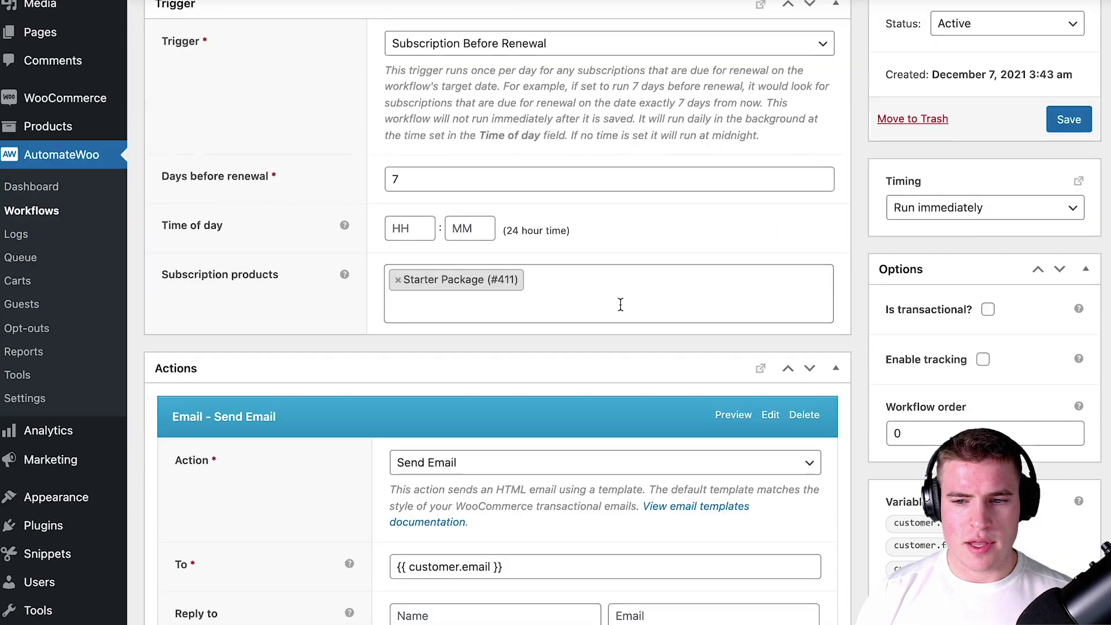
{"action": "left_click", "coordinate": [988, 99]}
{"action": "scroll", "coordinate": [952, 154], "scroll_direction": "up", "scroll_amount": 5}
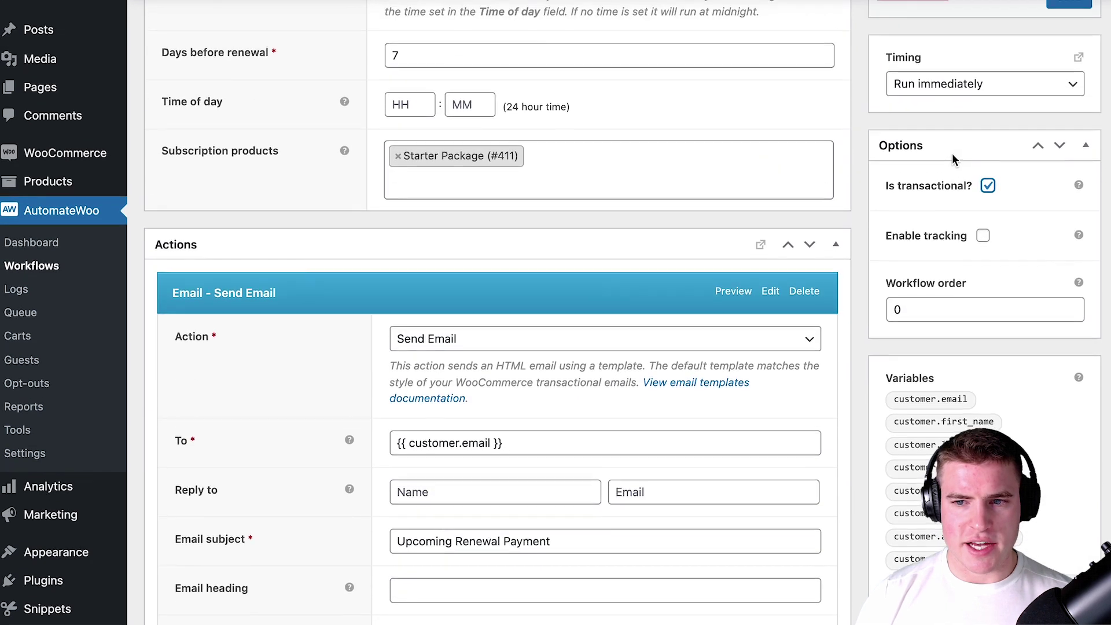
{"action": "scroll", "coordinate": [972, 162], "scroll_direction": "down", "scroll_amount": 1}
{"action": "left_click", "coordinate": [733, 427]}
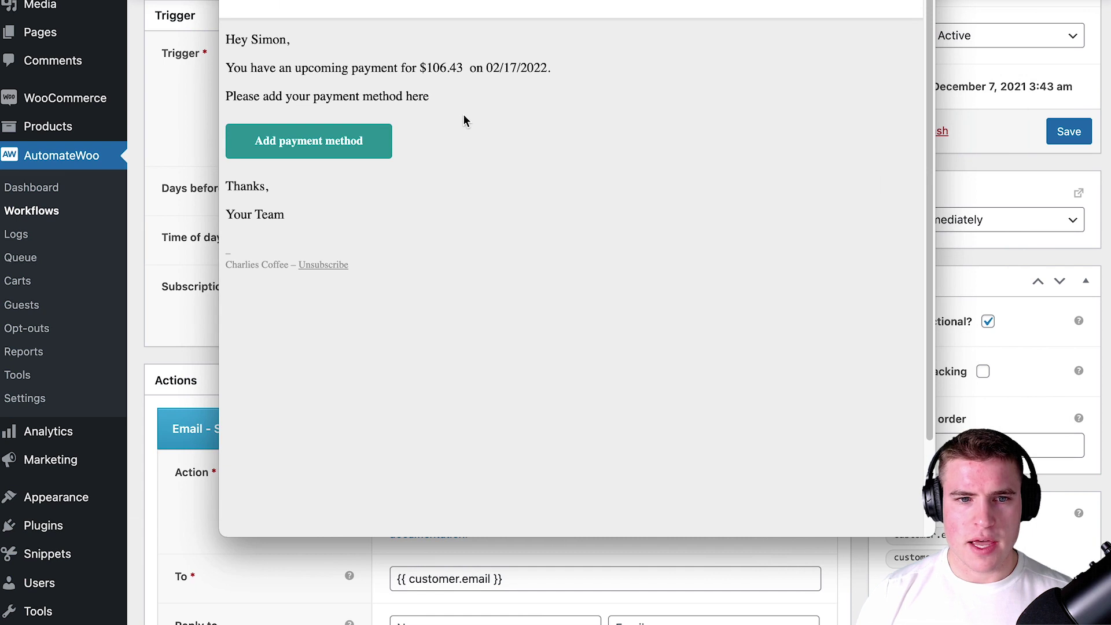
{"action": "left_click_drag", "start_coordinate": [341, 224], "coordinate": [225, 41]}
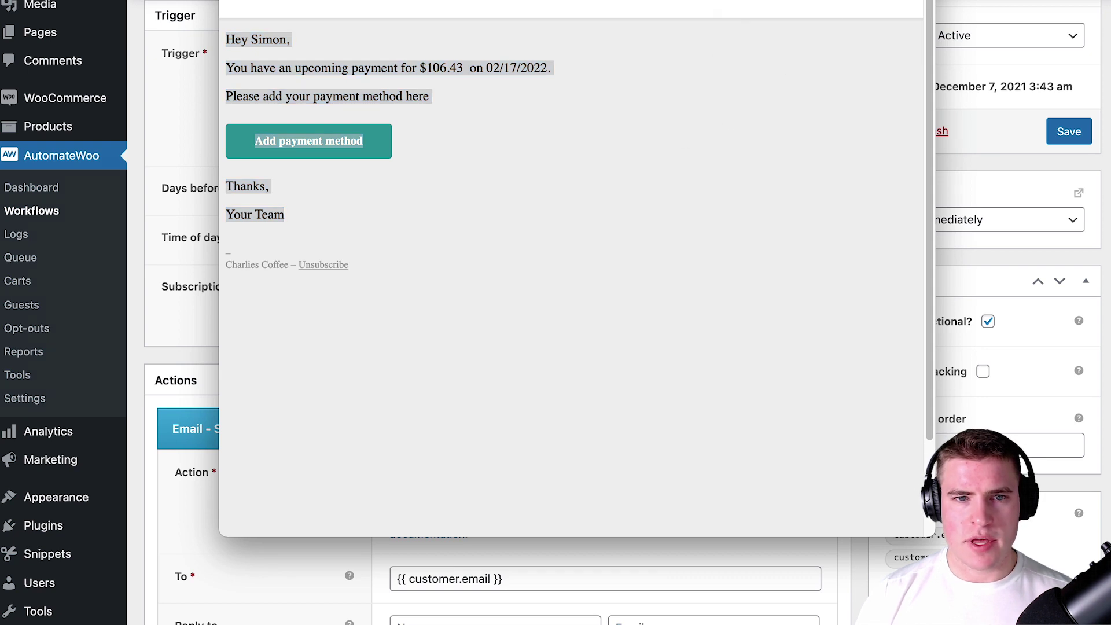
{"action": "key", "text": "super+w"}
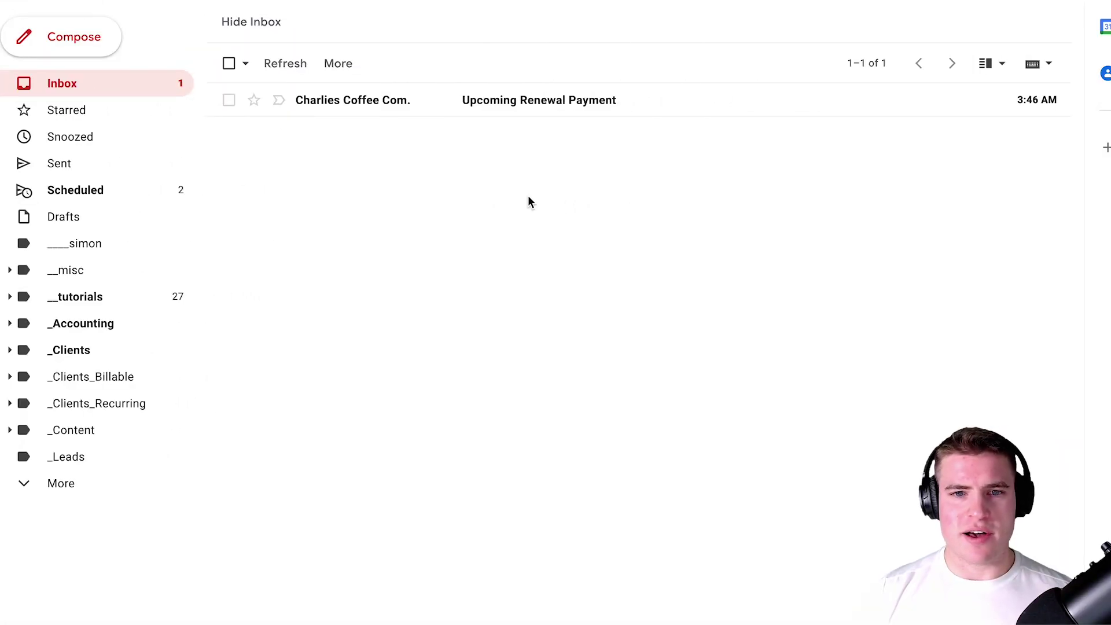
Open the received Upcoming Renewal Payment email in Gmail, resave the workflow, and send another test email
{"action": "left_click", "coordinate": [501, 113]}
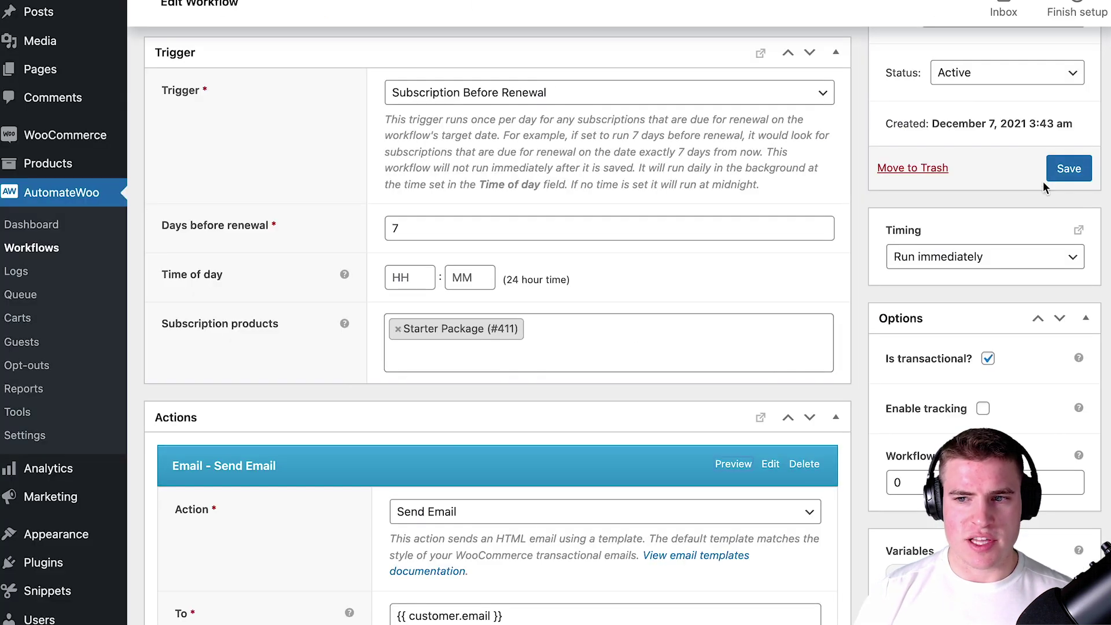
{"action": "left_click", "coordinate": [1049, 177]}
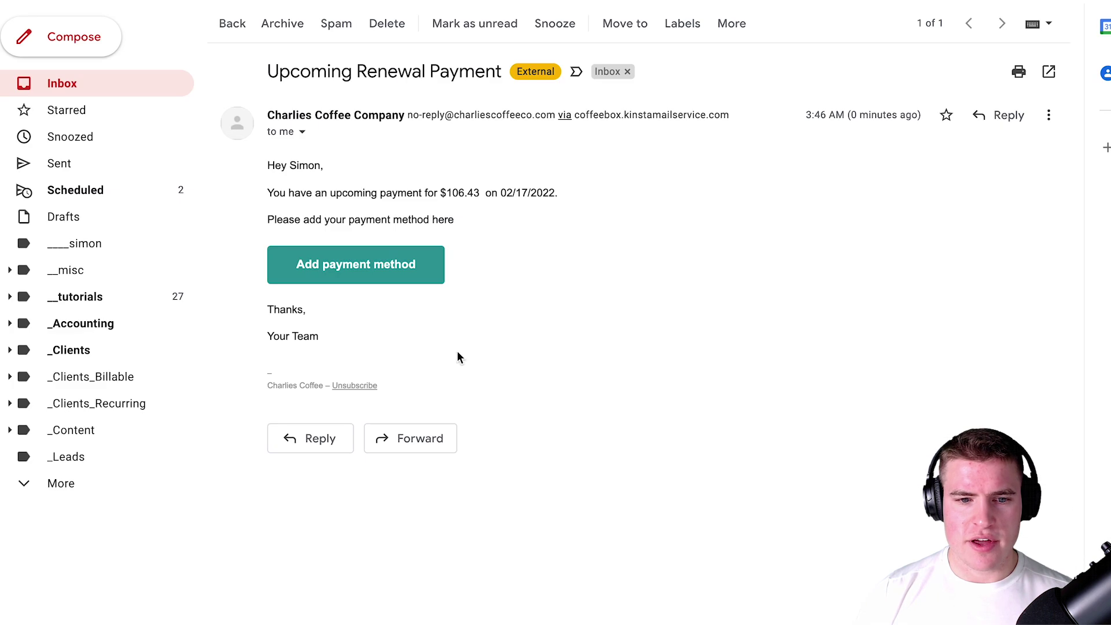
{"action": "left_click_drag", "start_coordinate": [385, 389], "coordinate": [270, 384]}
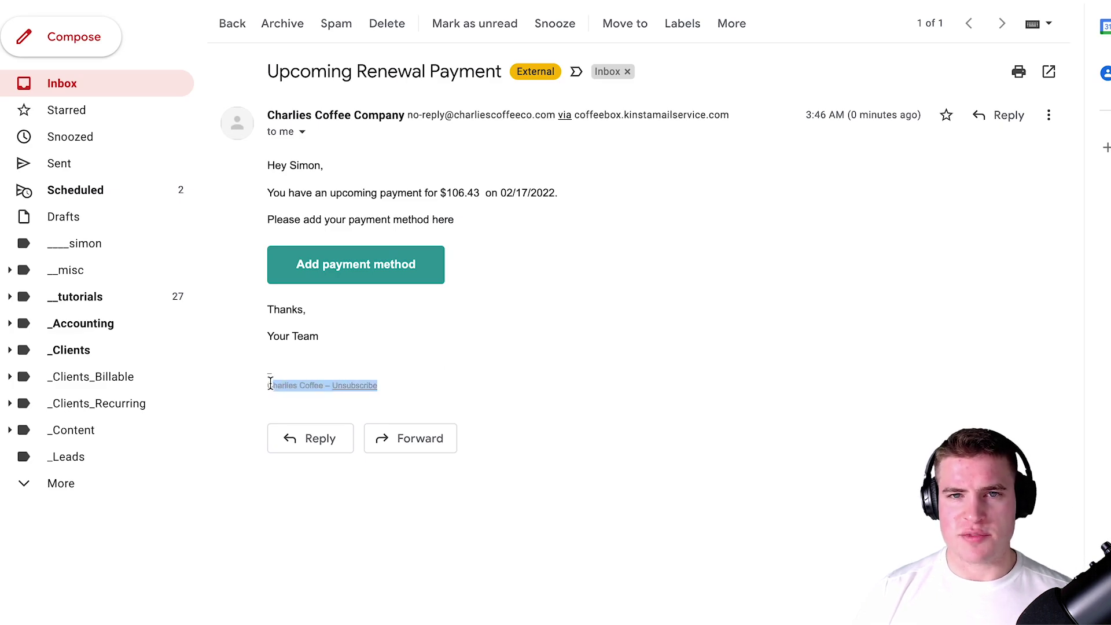
{"action": "left_click", "coordinate": [271, 383]}
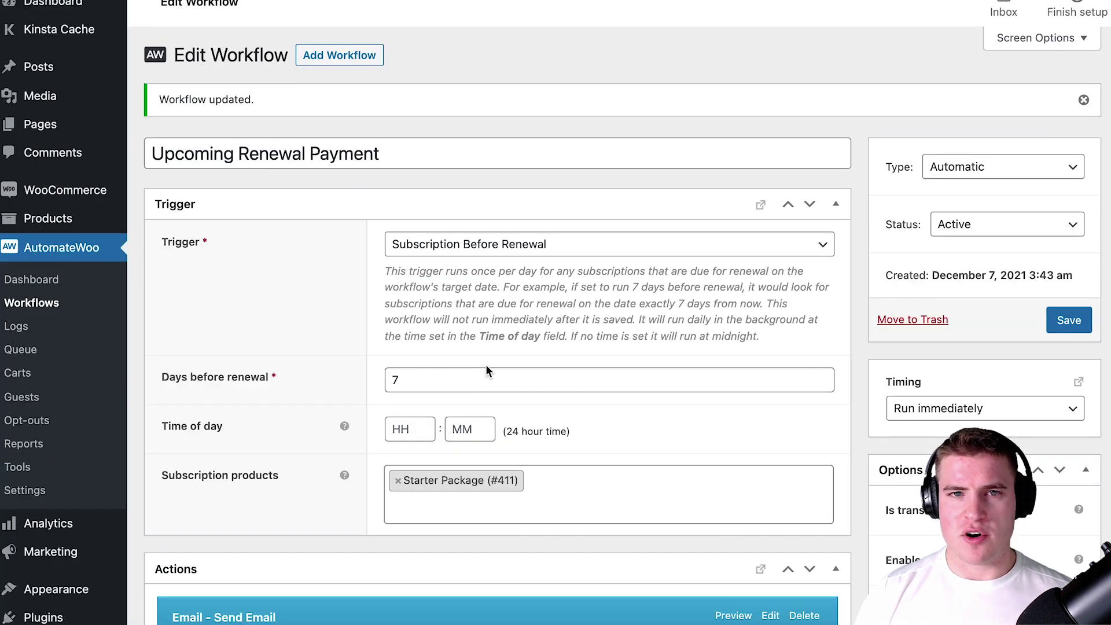
{"action": "scroll", "coordinate": [489, 363], "scroll_direction": "down", "scroll_amount": 7}
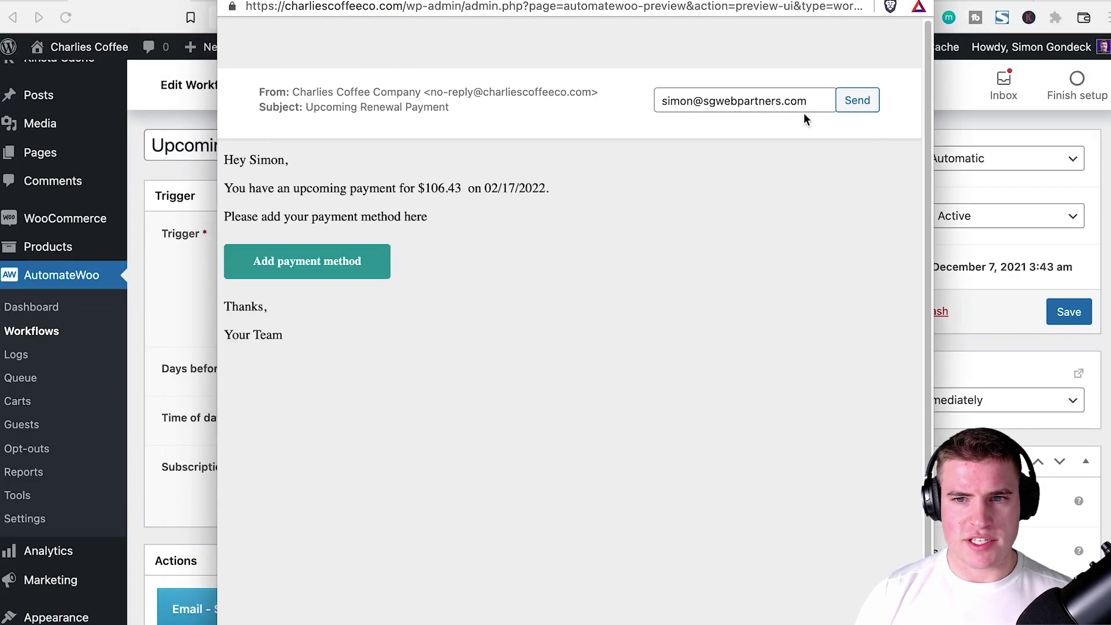
{"action": "key", "text": "Return"}
{"action": "left_click", "coordinate": [715, 90]}
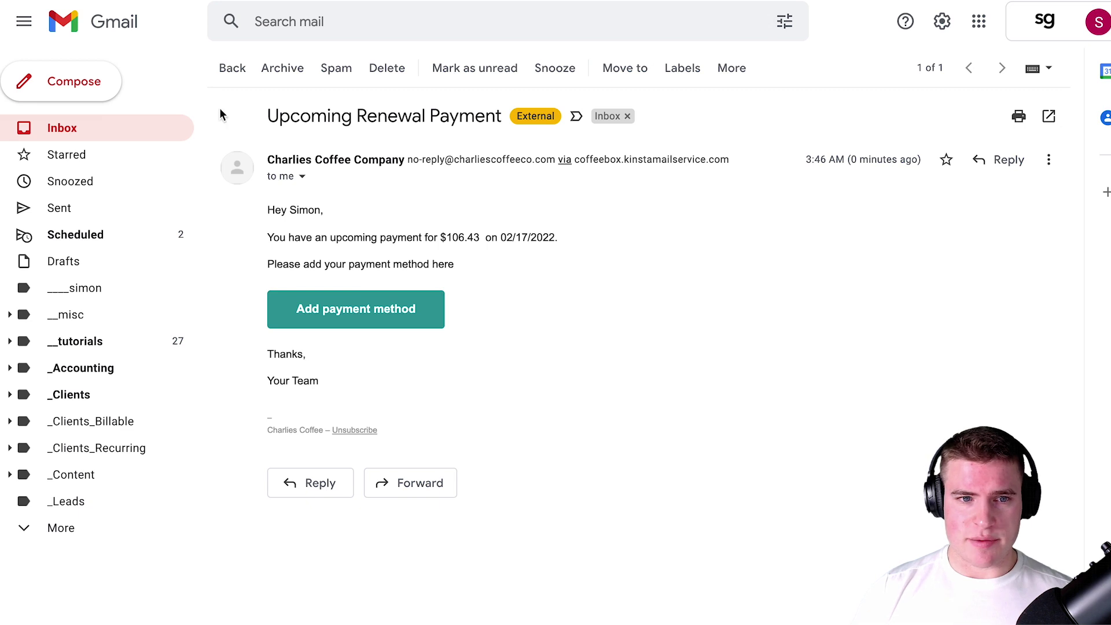
Reopen the Upcoming Renewal Payment thread, expand both emails fully, and follow the Add payment method link
{"action": "left_click", "coordinate": [148, 119]}
{"action": "left_click", "coordinate": [342, 145]}
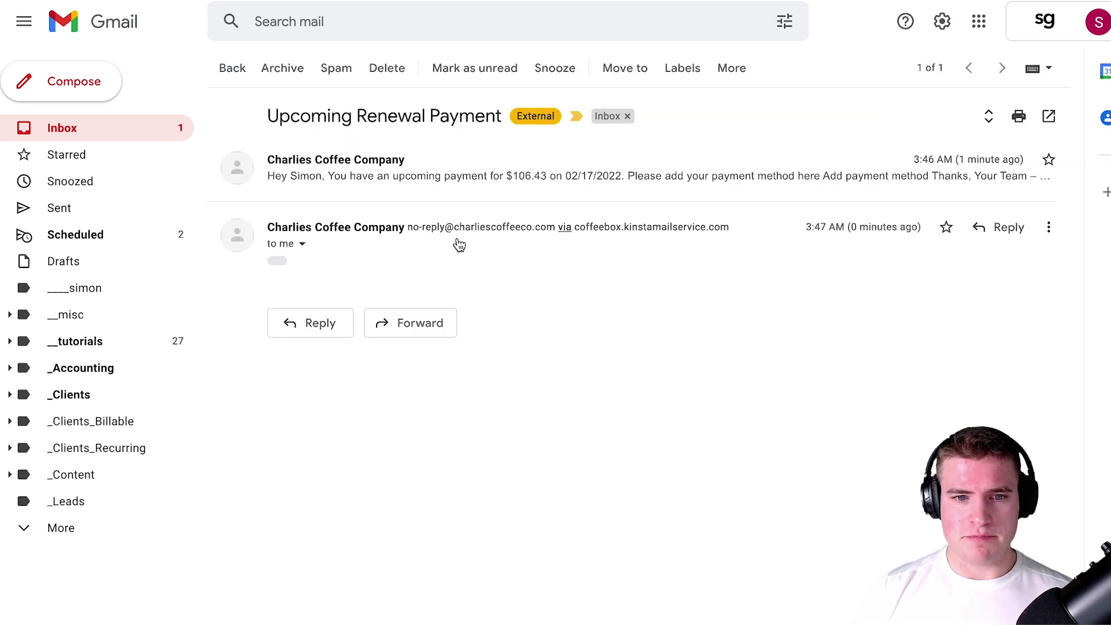
{"action": "left_click", "coordinate": [286, 261]}
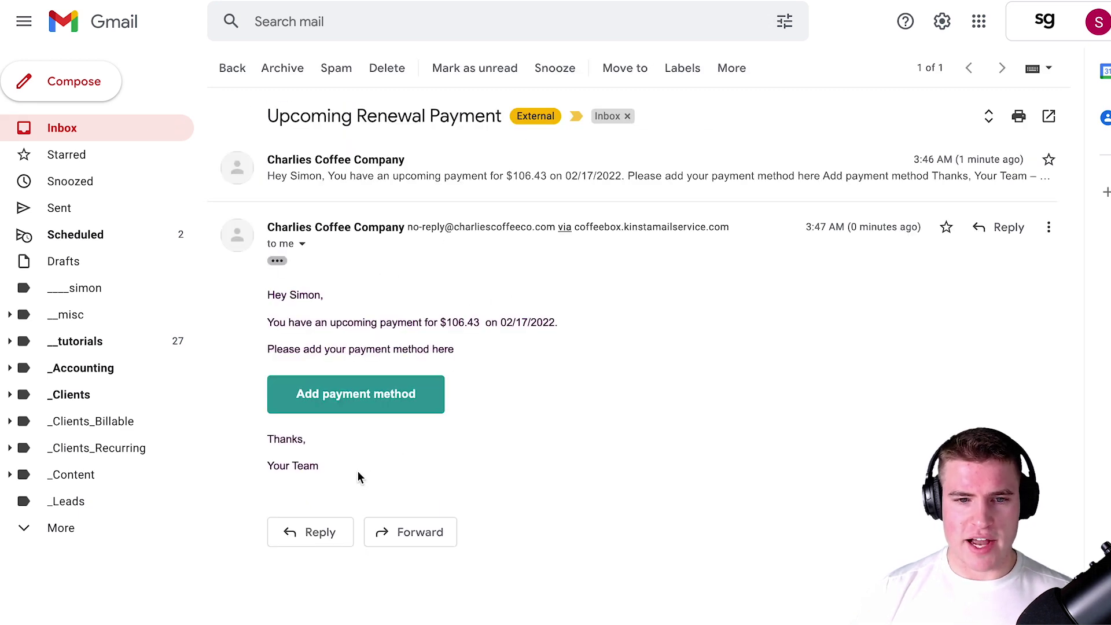
{"action": "left_click", "coordinate": [444, 179]}
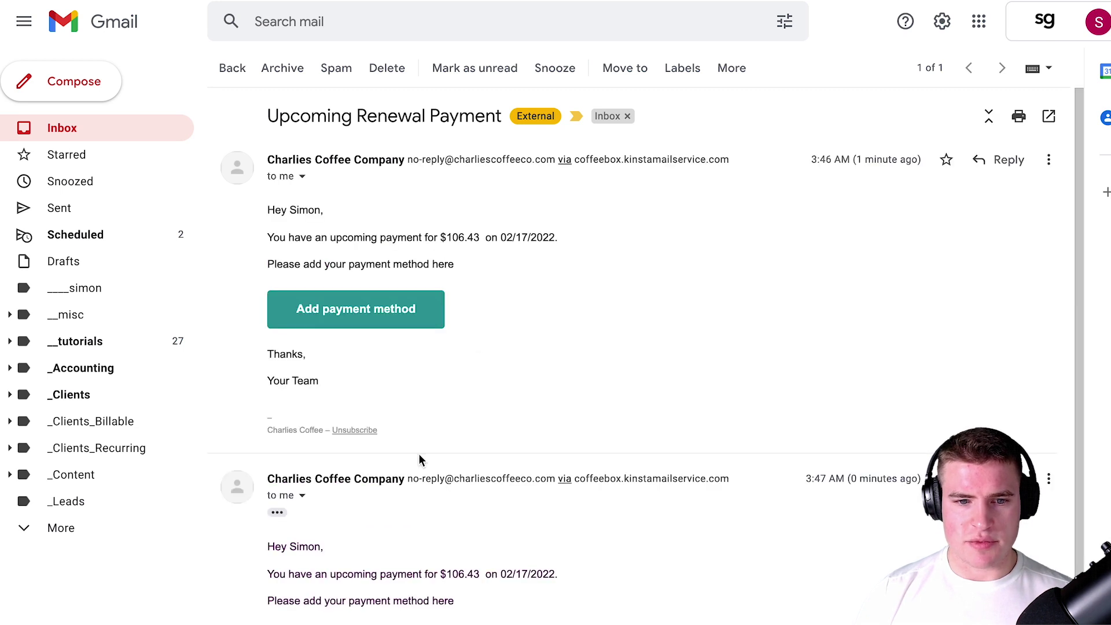
{"action": "scroll", "coordinate": [403, 442], "scroll_direction": "down", "scroll_amount": 1}
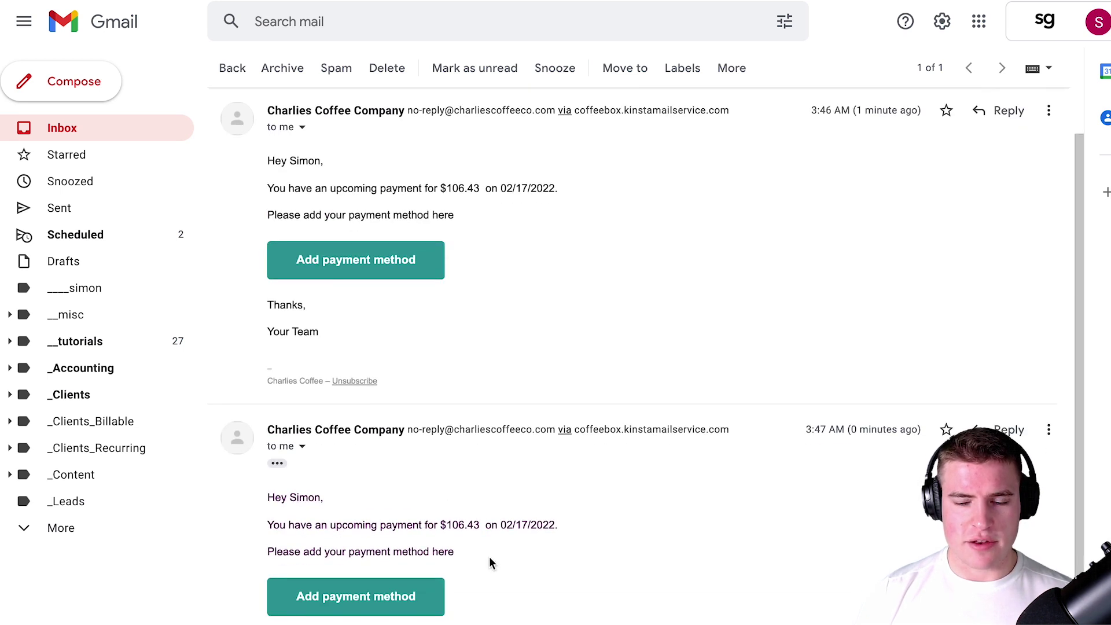
{"action": "left_click", "coordinate": [403, 614]}
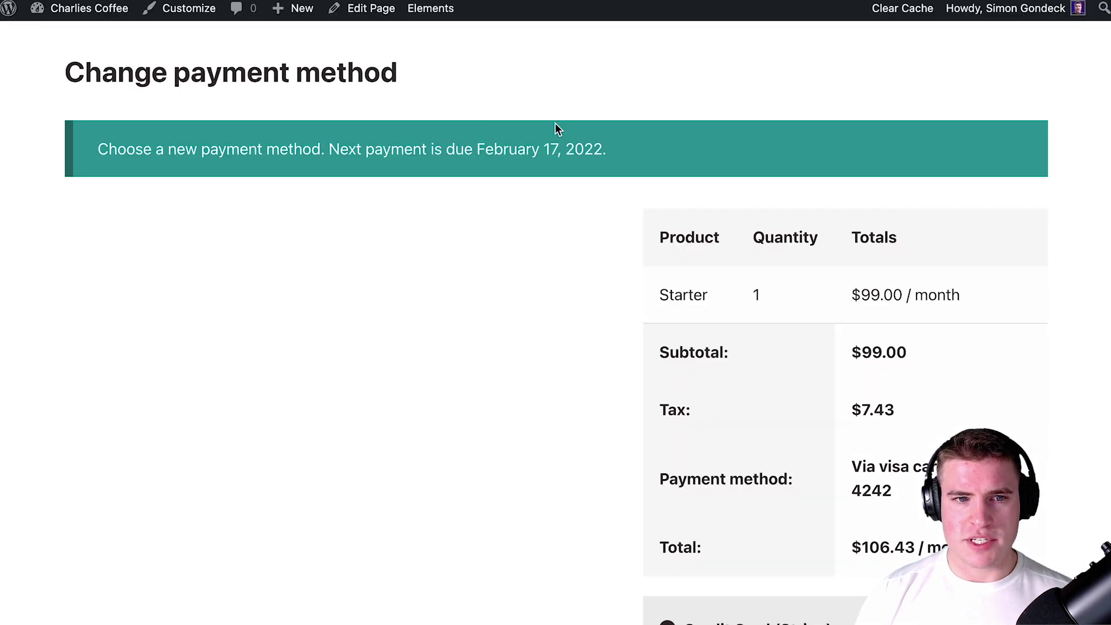
Highlight the February 17, 2022 due-date notice on the Change payment method page, then return to the Gmail thread
{"action": "left_click_drag", "start_coordinate": [641, 151], "coordinate": [98, 146]}
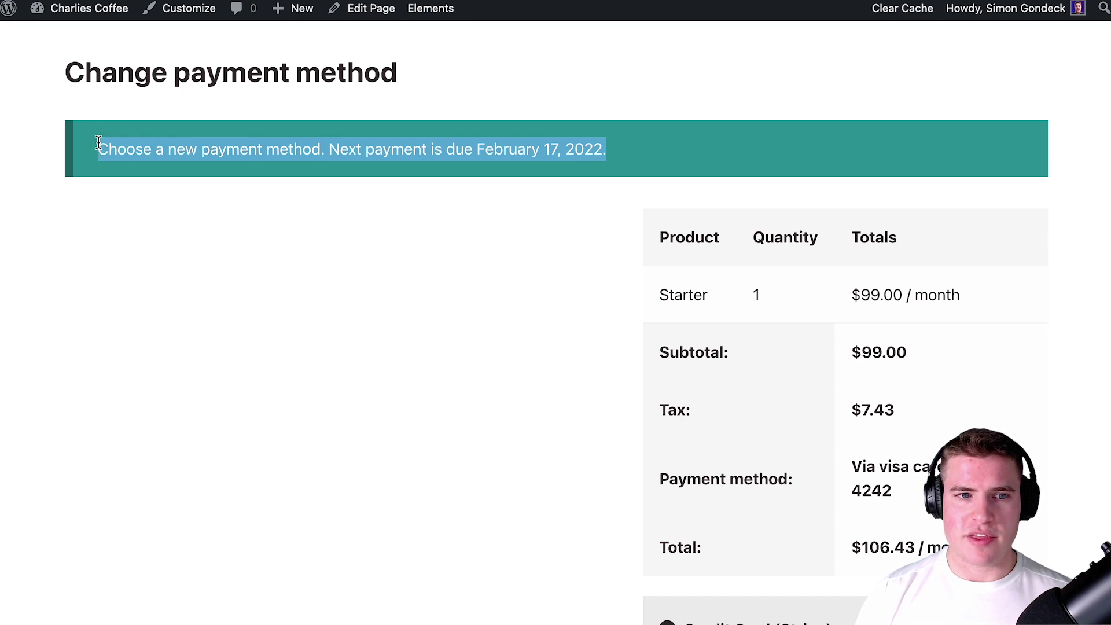
{"action": "key", "text": "ctrl+w"}
{"action": "scroll", "coordinate": [371, 191], "scroll_direction": "up", "scroll_amount": 1}
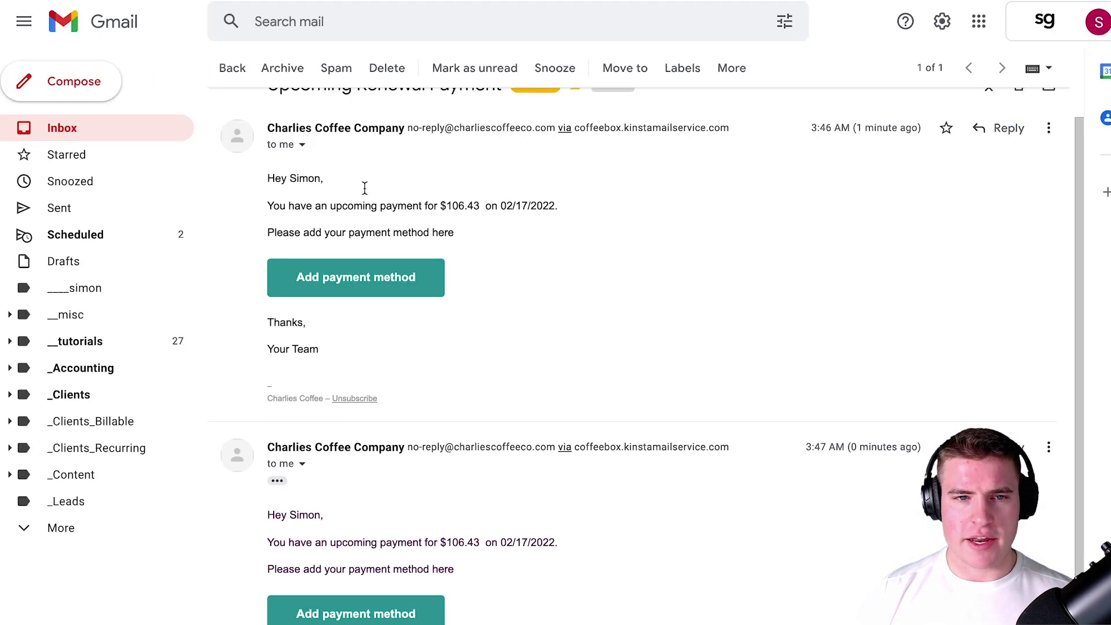